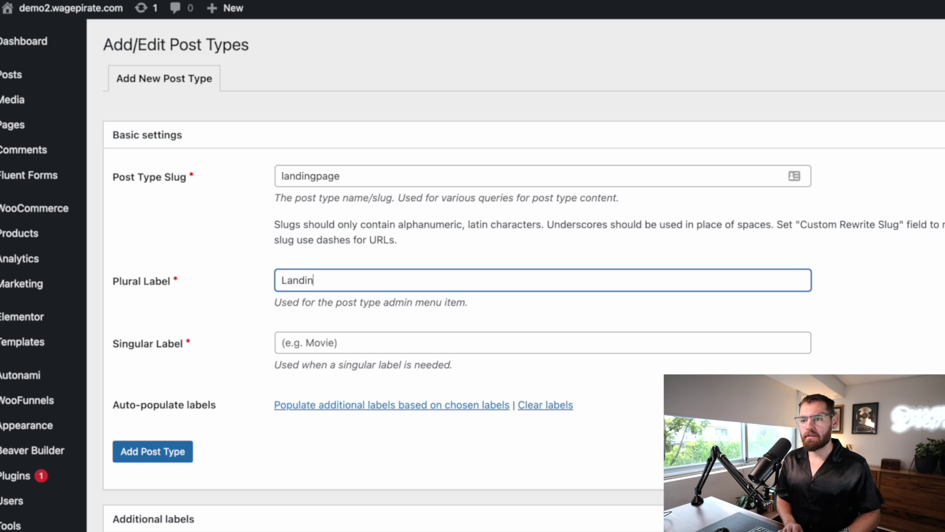
# Set the landingpage post type's plural label to Landing Pages and singular label to Landing Page, and add the post type
pyautogui.click(322, 342)
pyautogui.write('Landing Pages')
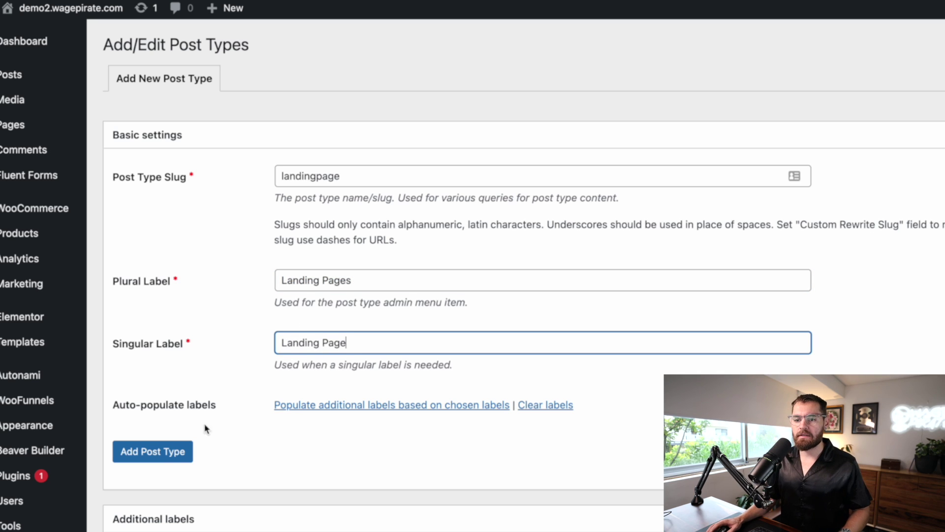
pyautogui.click(169, 460)
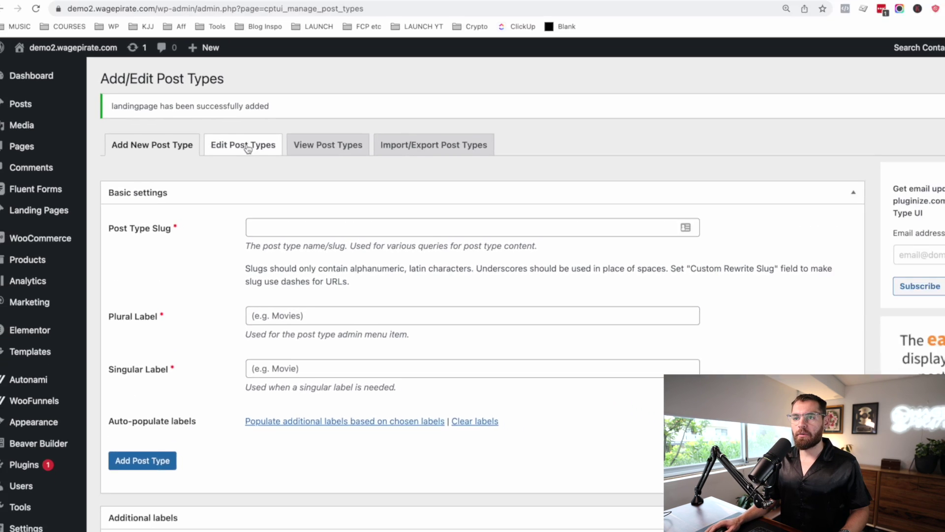
# Edit the Landing Pages post type and choose the dashicons-admin-page dashicon as its menu icon
pyautogui.click(277, 118)
pyautogui.scroll(-8, 194, 383)
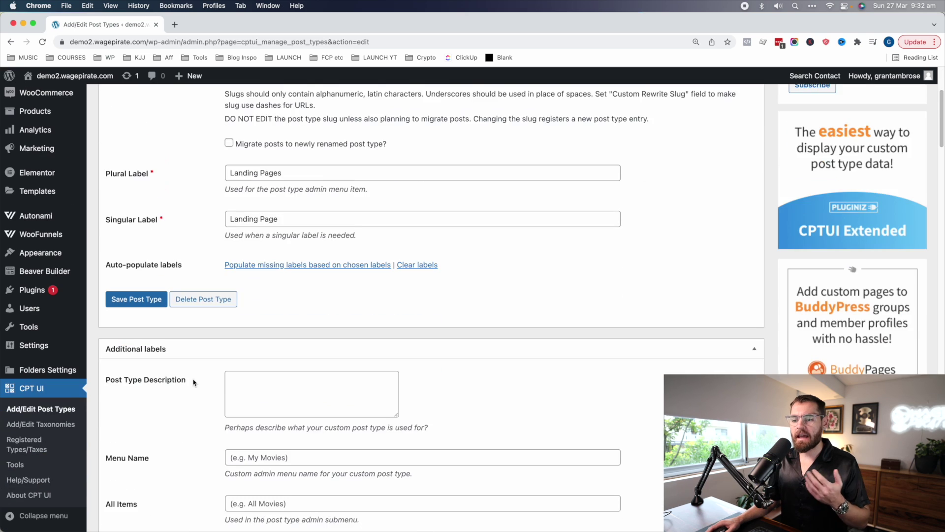
pyautogui.press('super+f')
pyautogui.write('icon')
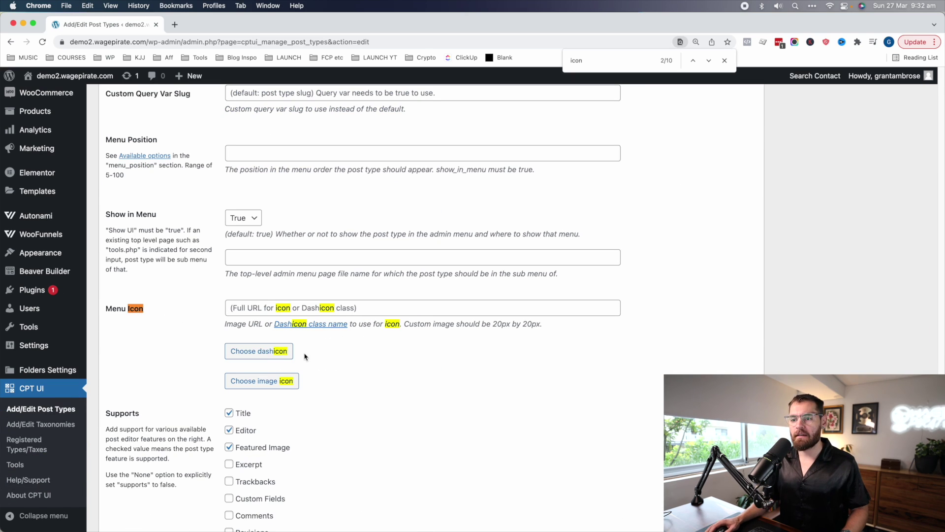
pyautogui.click(267, 353)
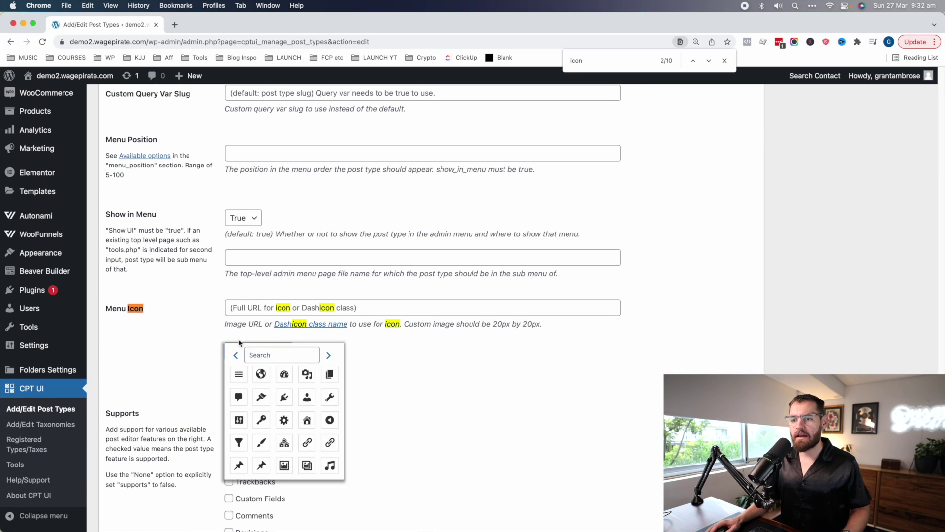
pyautogui.click(330, 376)
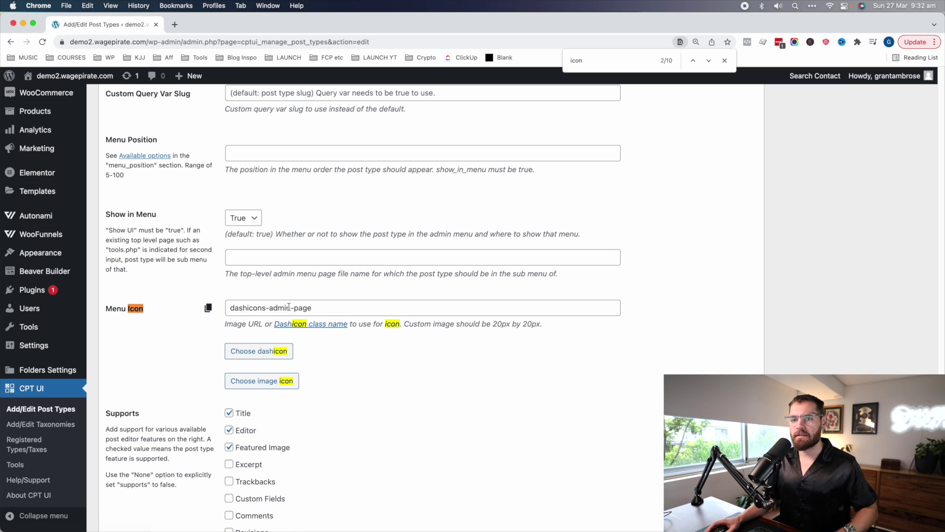
# Set Hierarchical to True for the Landing Pages post type and save it
pyautogui.write('hier')
pyautogui.click(236, 309)
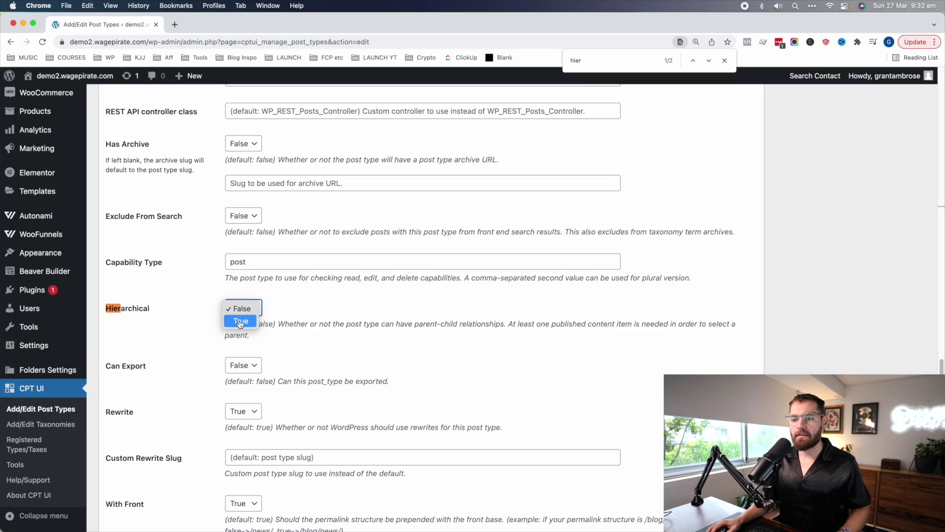
pyautogui.click(240, 321)
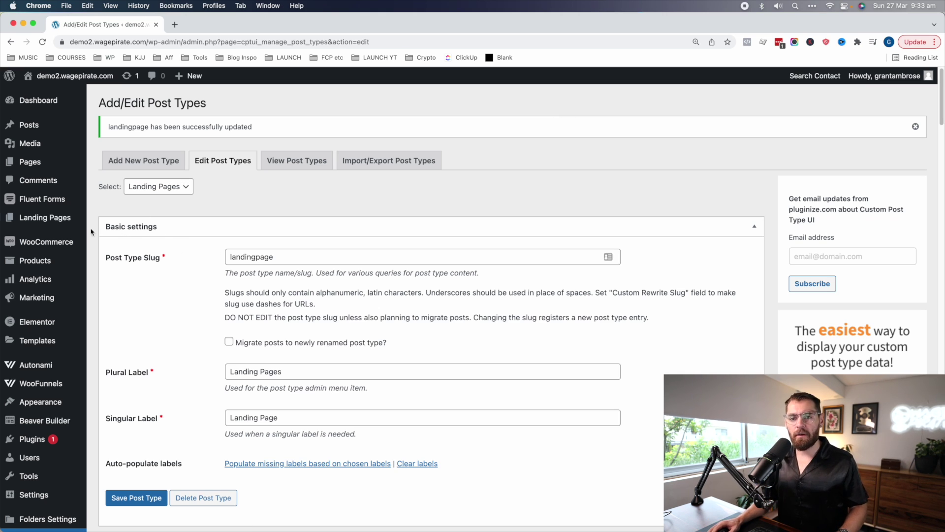
# Create a new landing page titled "Helo" and publish it
pyautogui.moveTo(70, 219)
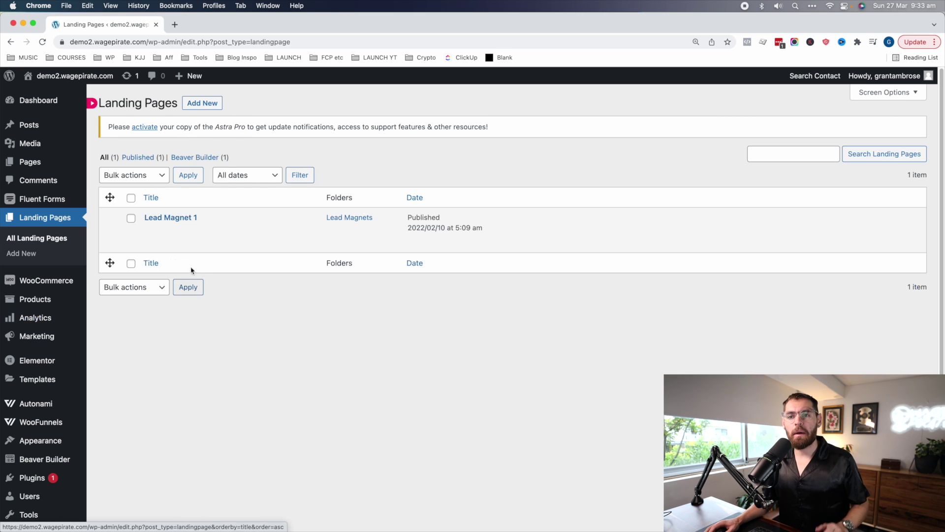
pyautogui.moveTo(181, 249)
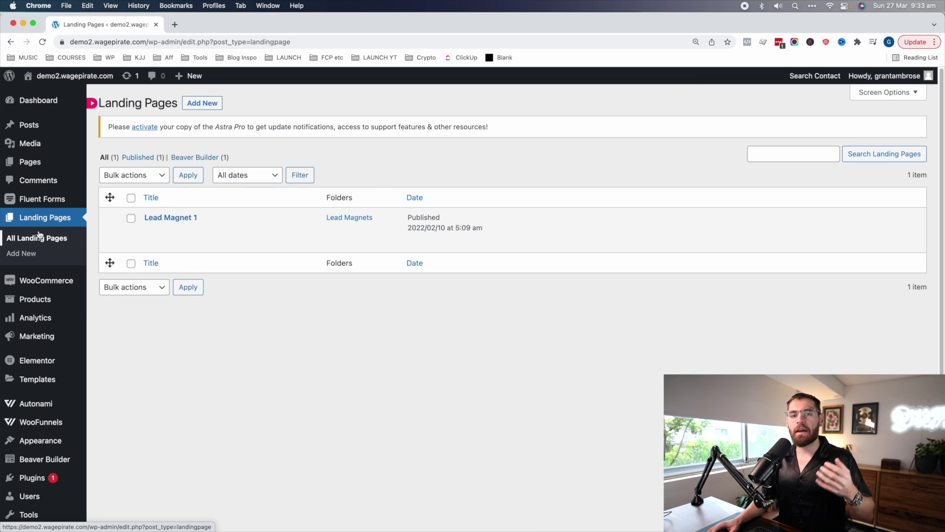
pyautogui.moveTo(41, 162)
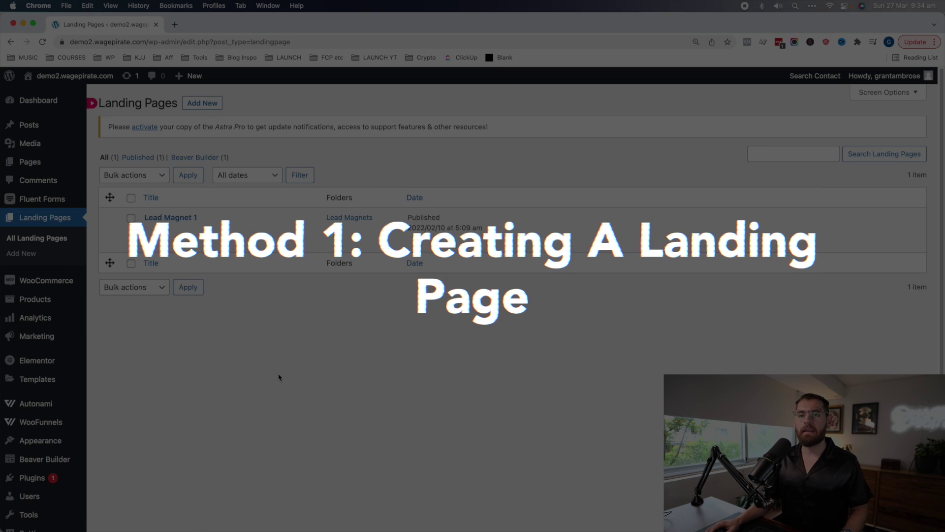
pyautogui.click(202, 103)
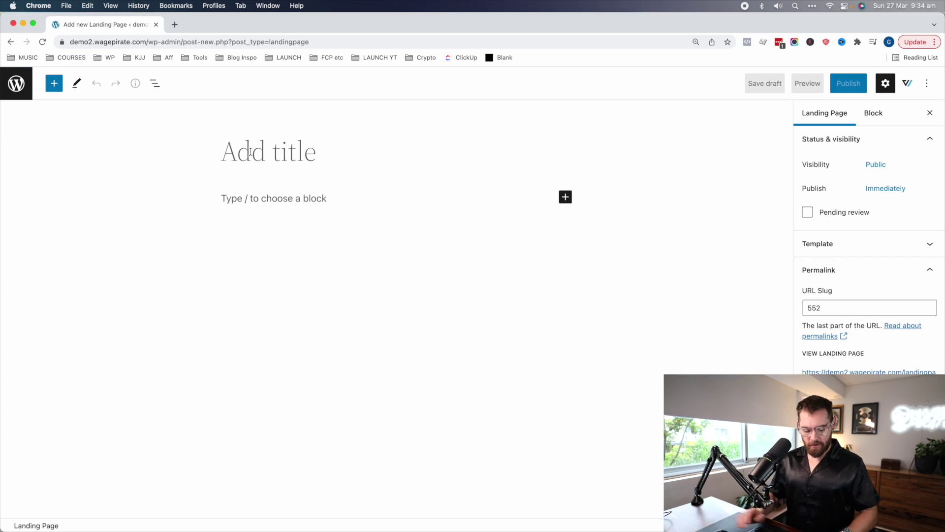
pyautogui.click(250, 152)
pyautogui.write('Helo')
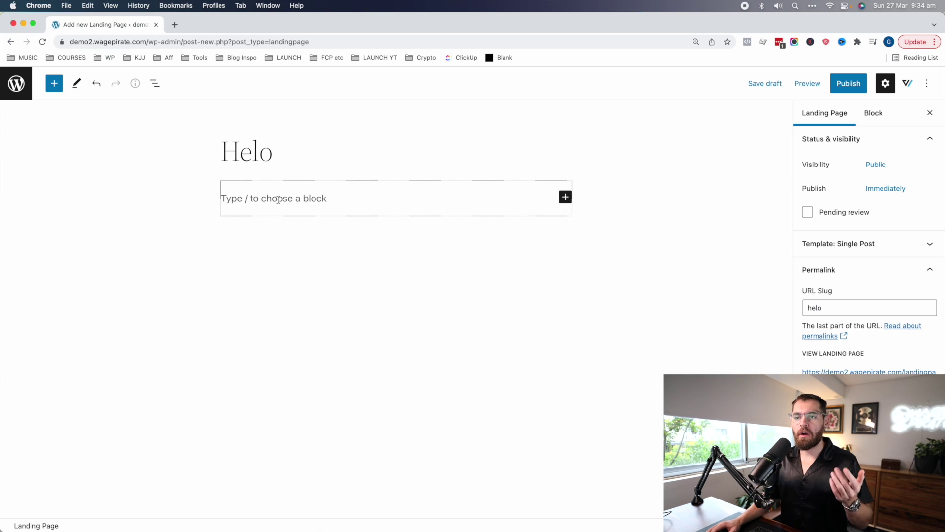
pyautogui.click(278, 202)
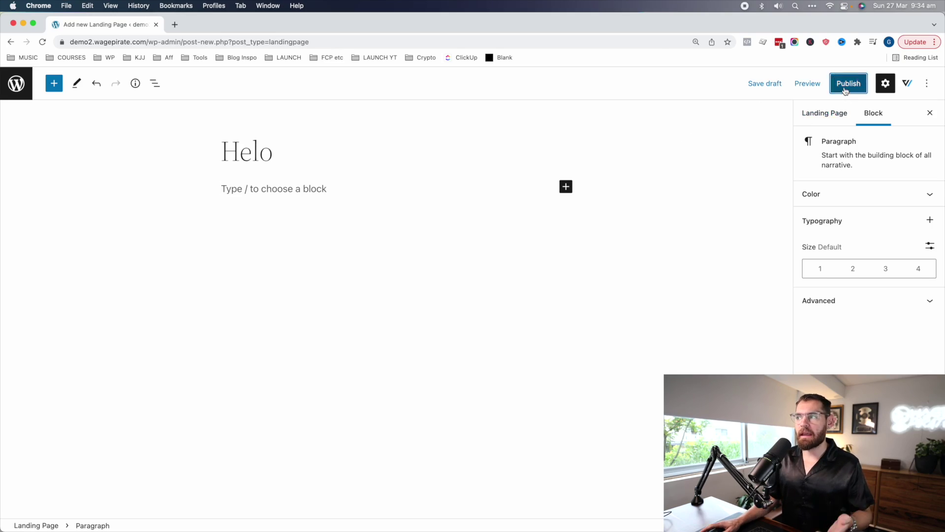
pyautogui.click(845, 91)
pyautogui.click(845, 92)
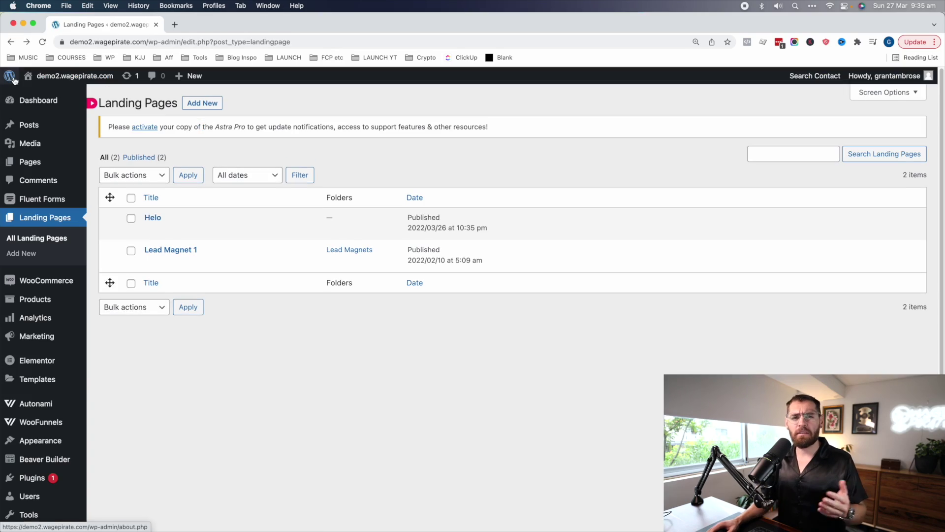
# Enable Beaver Builder for the Landing Pages post type listed just before Checkout, and save the post types
pyautogui.scroll(-3, 235, 413)
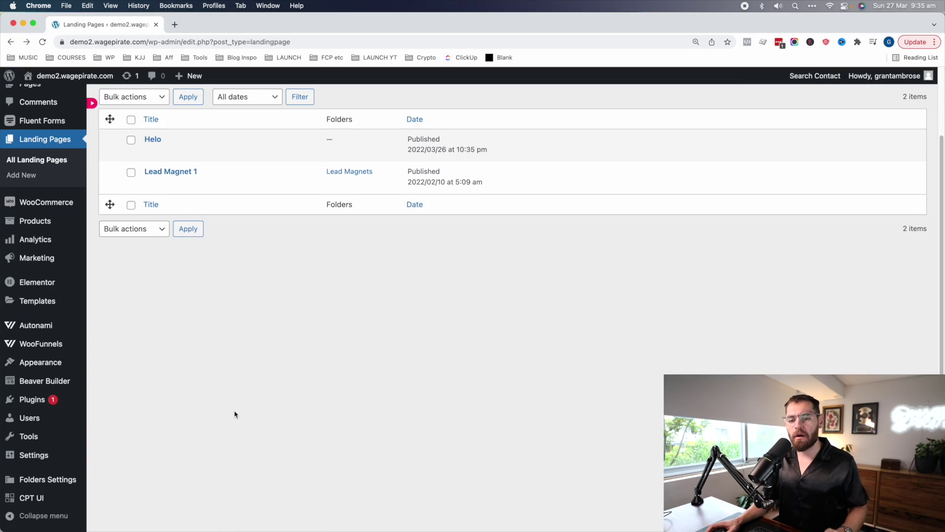
pyautogui.moveTo(42, 457)
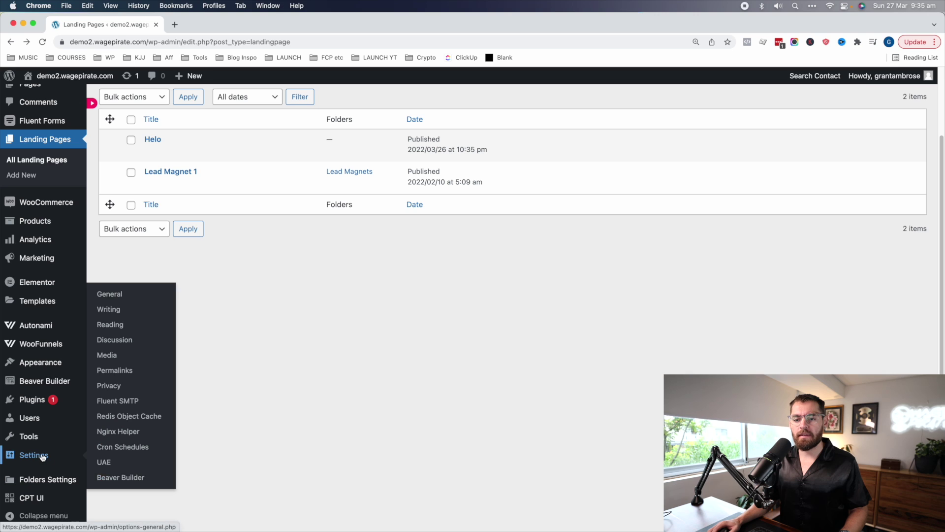
pyautogui.click(124, 477)
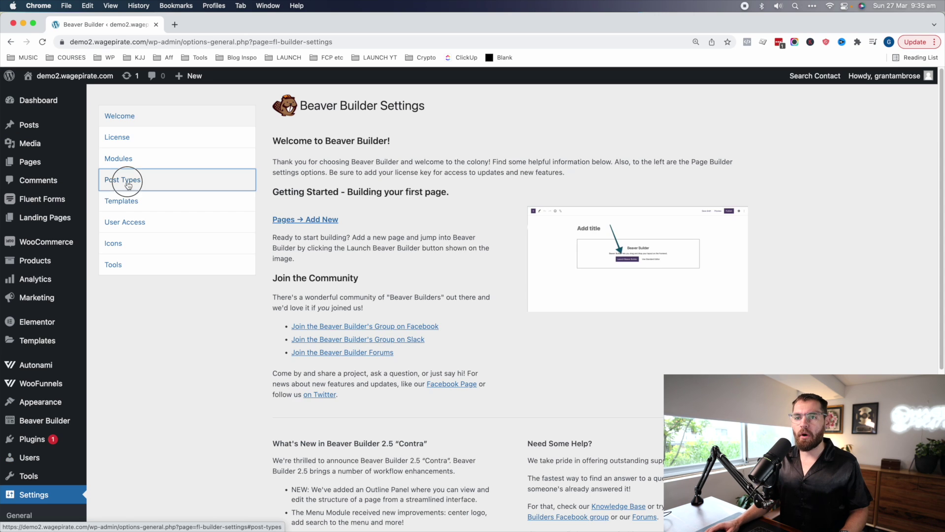
pyautogui.click(126, 180)
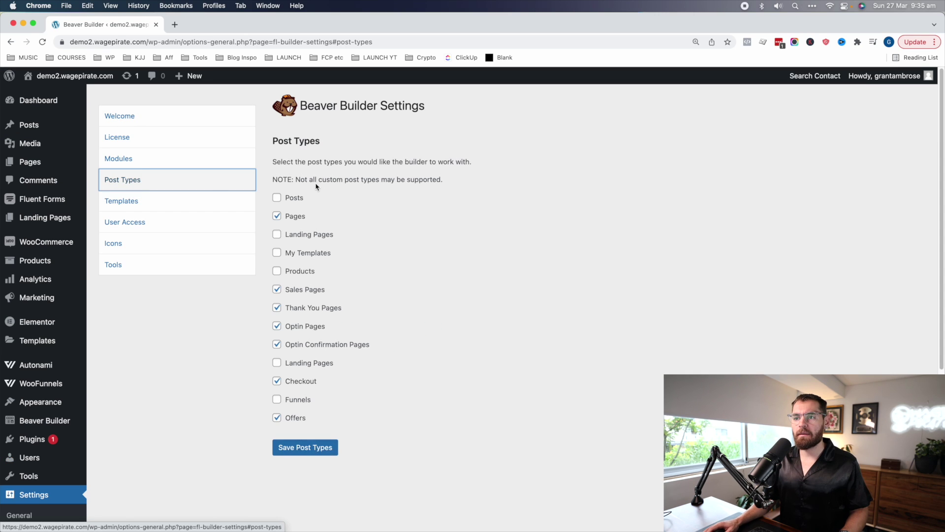
pyautogui.click(300, 364)
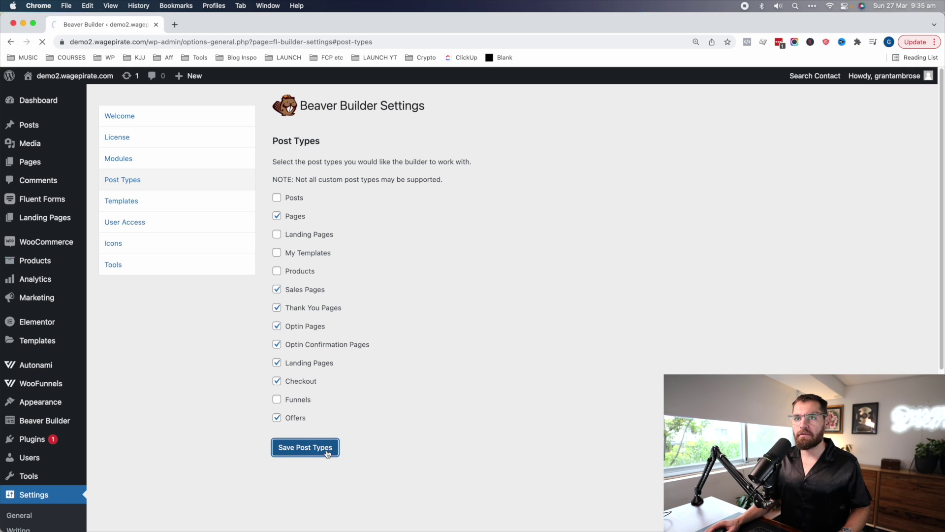
# Open the Helo landing page in Beaver Builder and apply the Home template from the Landing Pages group
pyautogui.moveTo(29, 219)
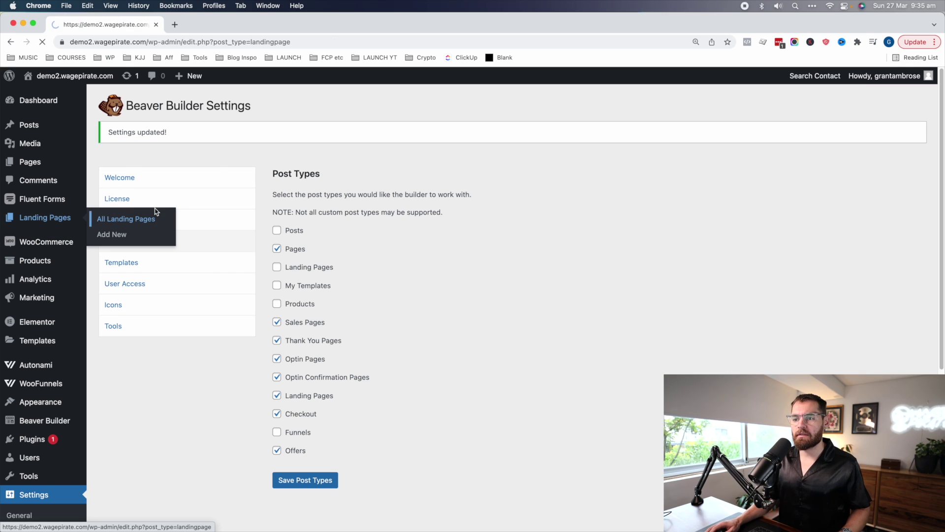
pyautogui.click(283, 231)
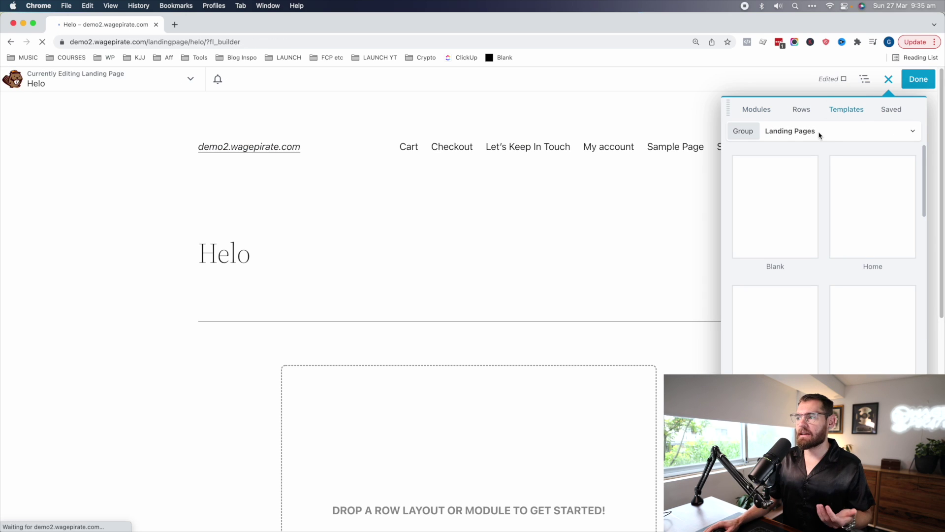
pyautogui.click(810, 140)
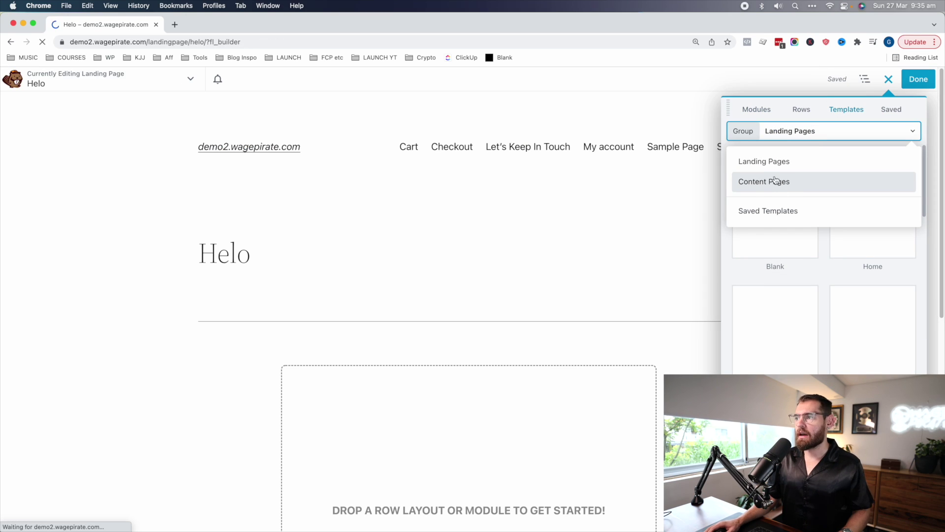
pyautogui.click(786, 161)
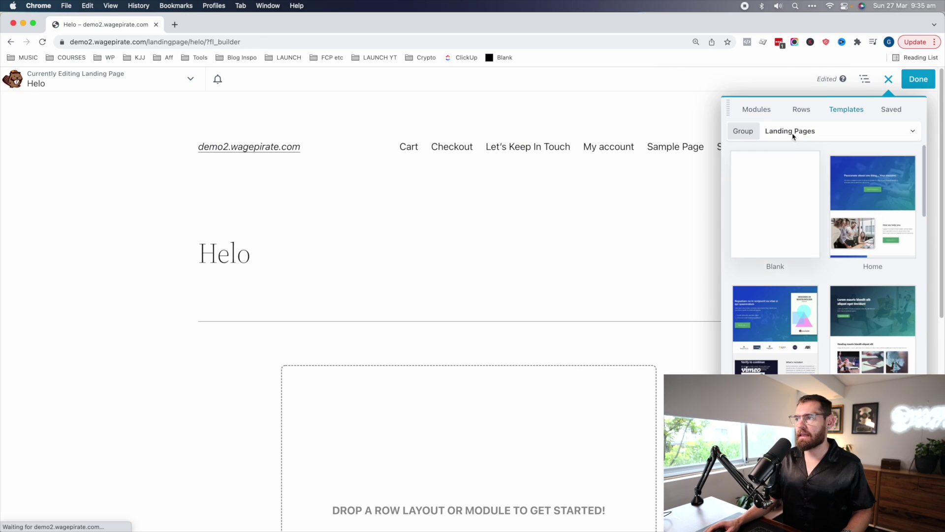
pyautogui.click(879, 224)
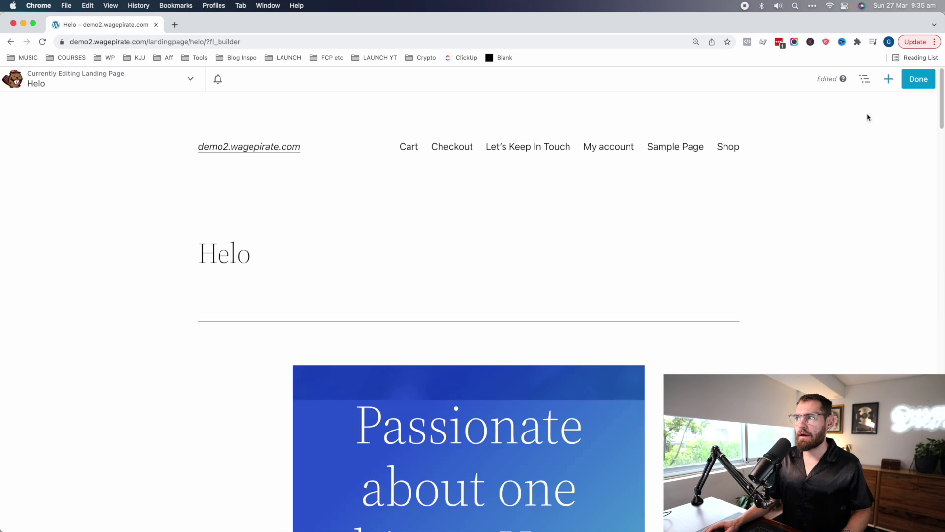
# Finish editing and publish the Helo layout, and review the live page from header to footer
pyautogui.click(914, 79)
pyautogui.click(878, 80)
pyautogui.scroll(-10, 319, 400)
pyautogui.scroll(10, 325, 403)
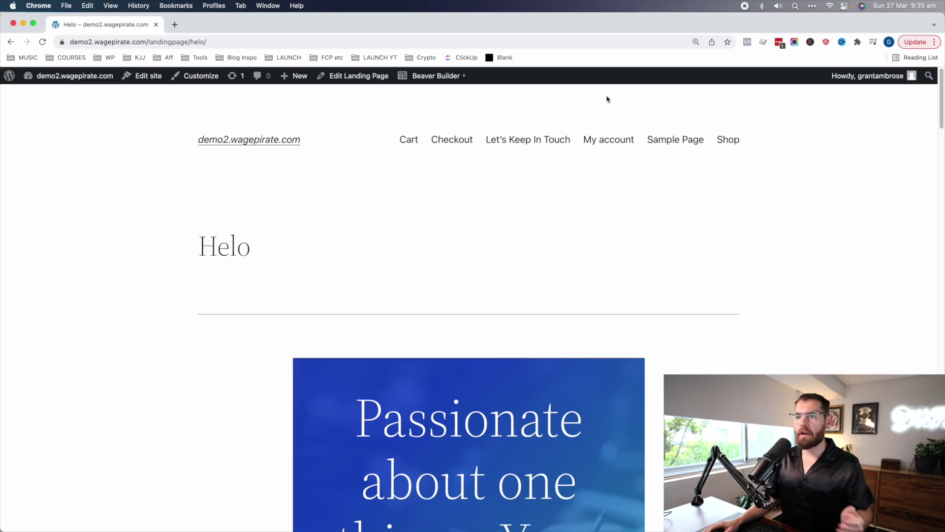
pyautogui.scroll(-20, 679, 286)
pyautogui.scroll(5, 414, 383)
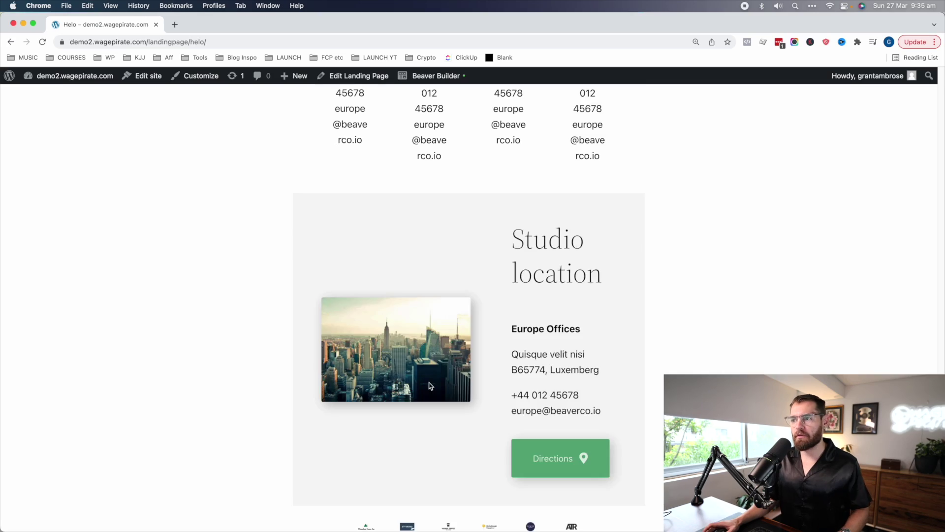
pyautogui.scroll(15, 548, 150)
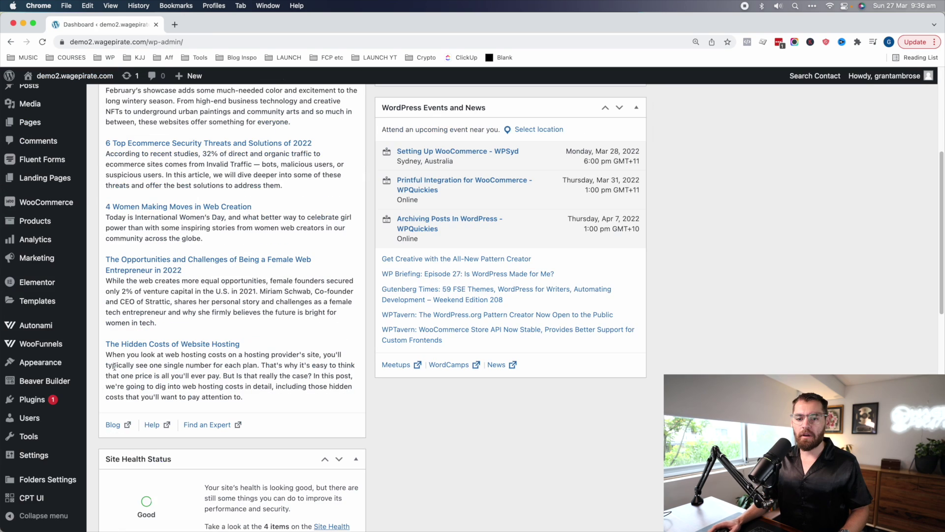
# Open the Twenty Twenty-Two theme's functions.php in the theme file editor
pyautogui.moveTo(54, 434)
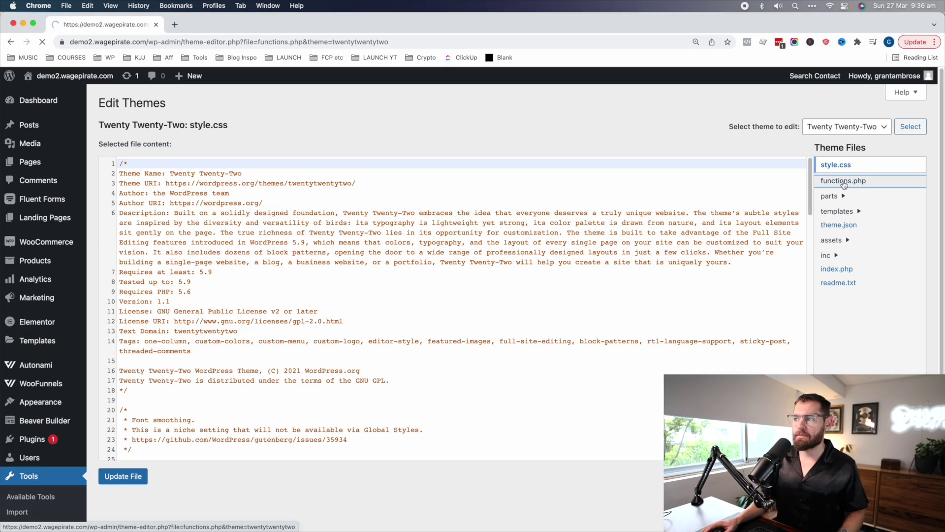
pyautogui.scroll(-10, 689, 246)
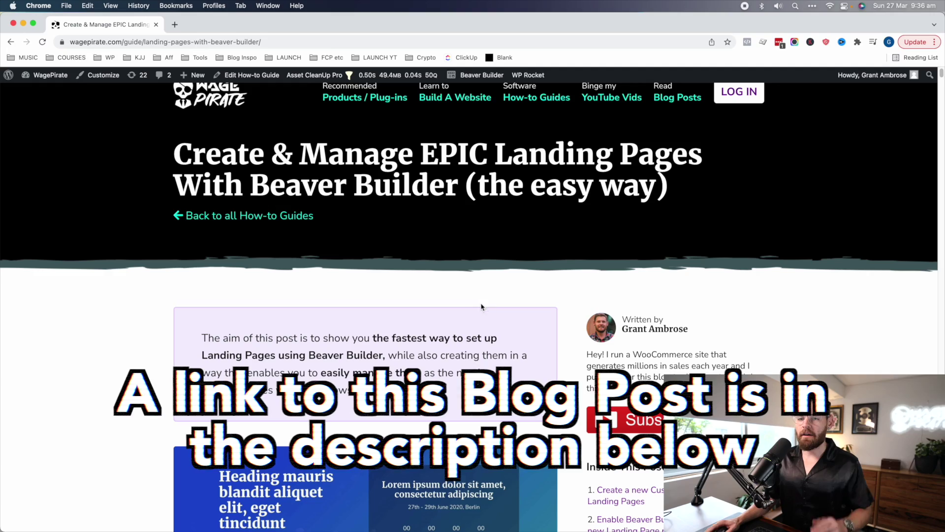
# Search the Beaver Builder landing page guide for "php" and highlight the heading on removing the header and footer in the Astra theme
pyautogui.scroll(-10, 605, 249)
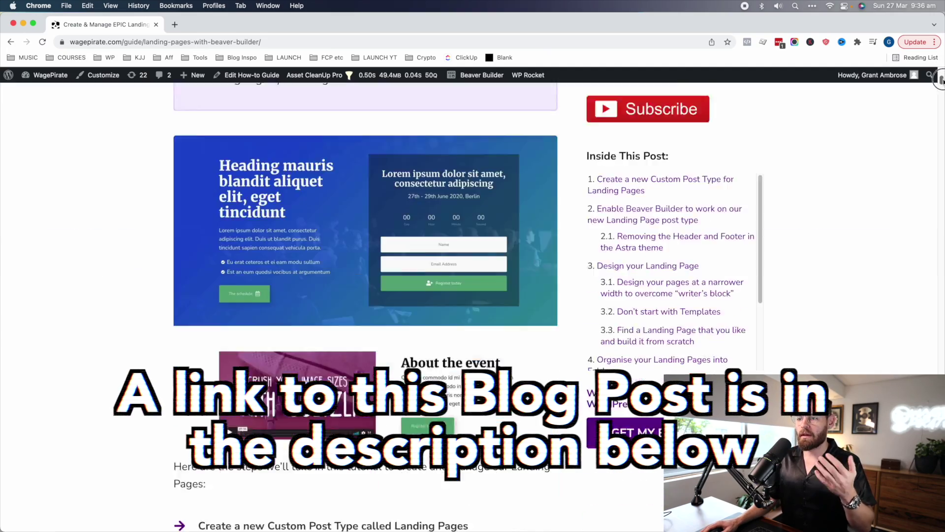
pyautogui.scroll(-15, 367, 295)
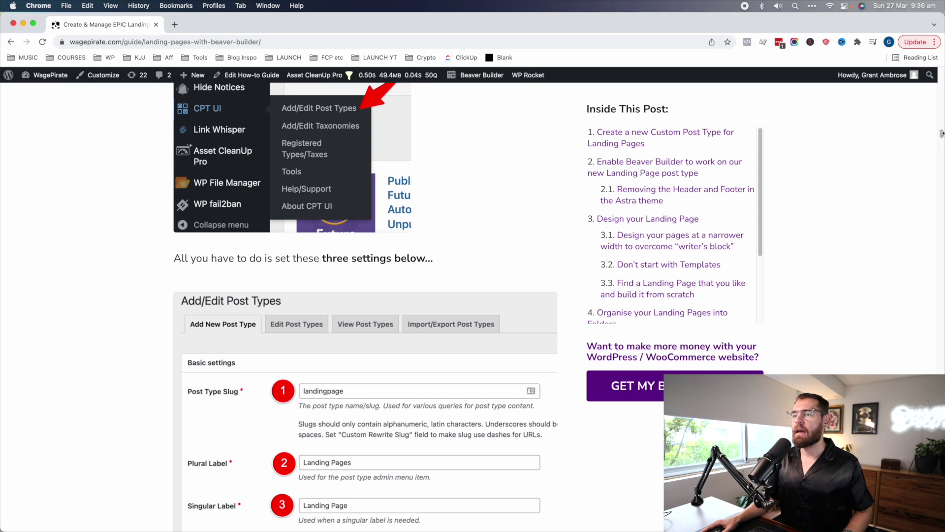
pyautogui.scroll(-7, 919, 194)
pyautogui.scroll(-13, 918, 194)
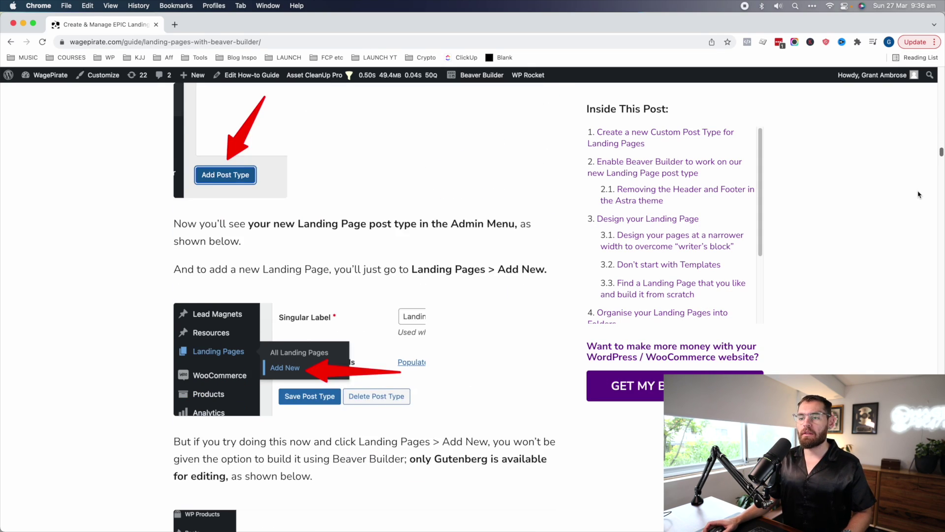
pyautogui.press('super+f')
pyautogui.write('php')
pyautogui.scroll(-4, 444, 352)
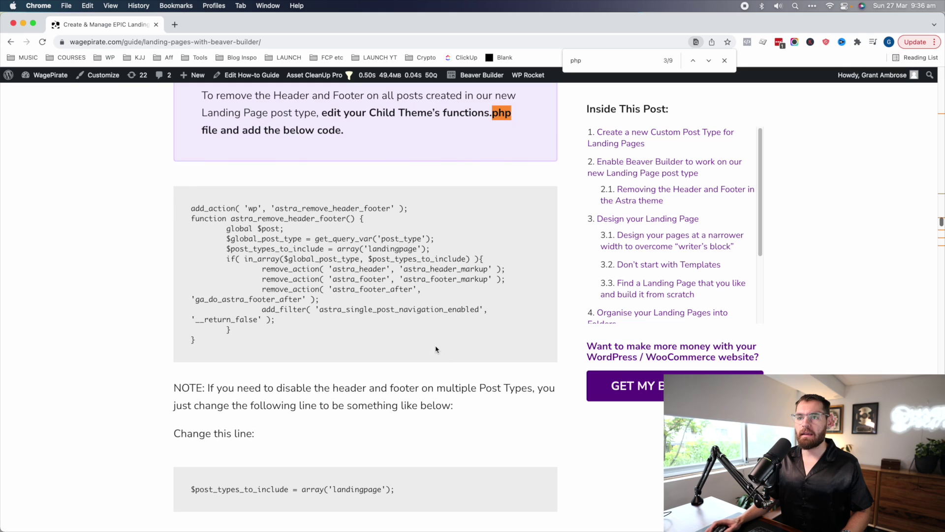
pyautogui.scroll(4, 237, 249)
pyautogui.moveTo(199, 192); pyautogui.dragTo(515, 215)
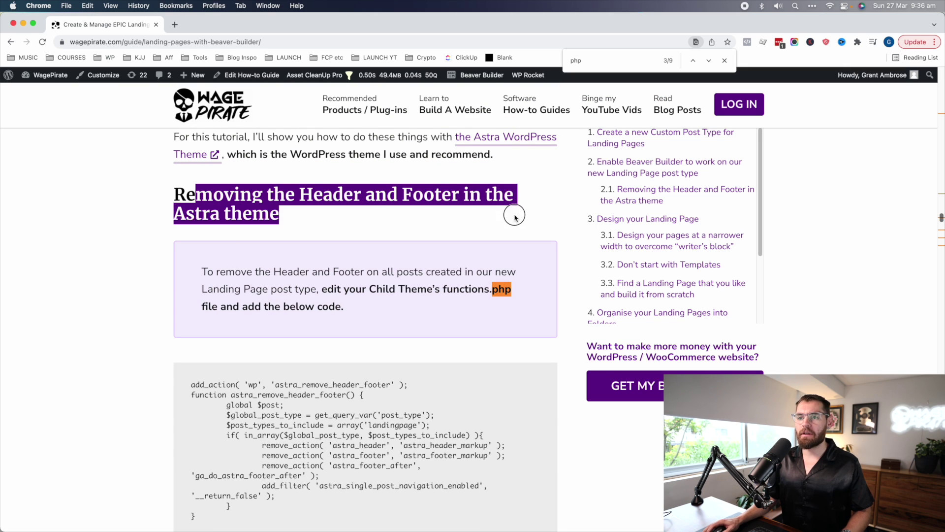
# Copy the astra_remove_header_footer code from the guide and paste it at the end of the Twenty Twenty-Two functions.php
pyautogui.scroll(-3, 444, 284)
pyautogui.moveTo(206, 449); pyautogui.dragTo(185, 321)
pyautogui.hotkey('ctrl', 'c')
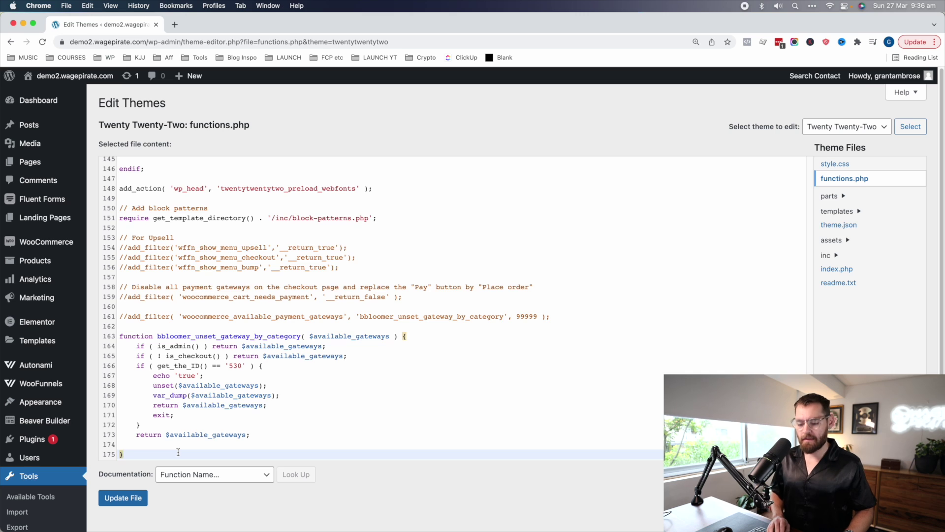
pyautogui.press('Return')
pyautogui.press('Return')
pyautogui.hotkey('ctrl', 'v')
pyautogui.click(279, 394)
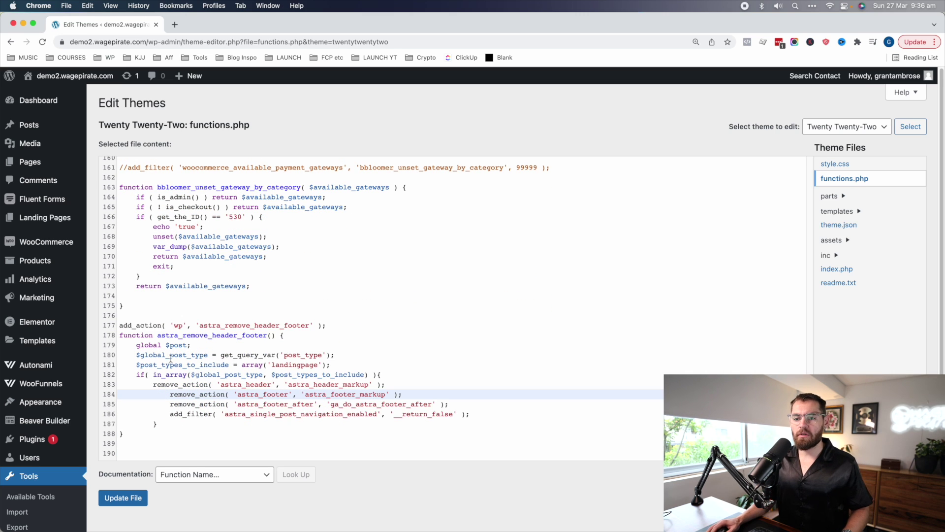
# Check that 'landingpage' in the post_types_to_include array matches the Landing Pages slug in the Custom Post Type UI settings
pyautogui.moveTo(156, 364); pyautogui.dragTo(316, 365)
pyautogui.doubleClick(291, 365)
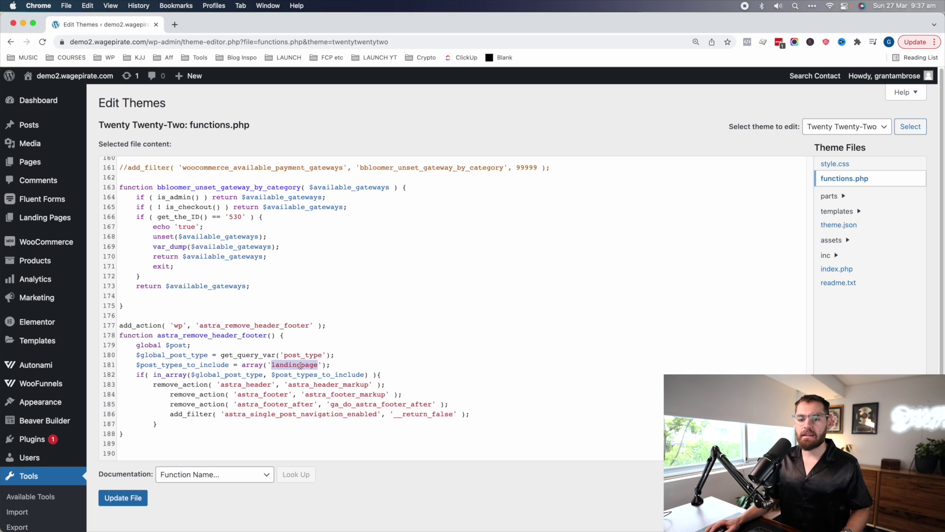
pyautogui.scroll(-5, 54, 433)
pyautogui.moveTo(39, 498)
pyautogui.keyDown('super'); pyautogui.click(129, 390); pyautogui.keyUp('super')
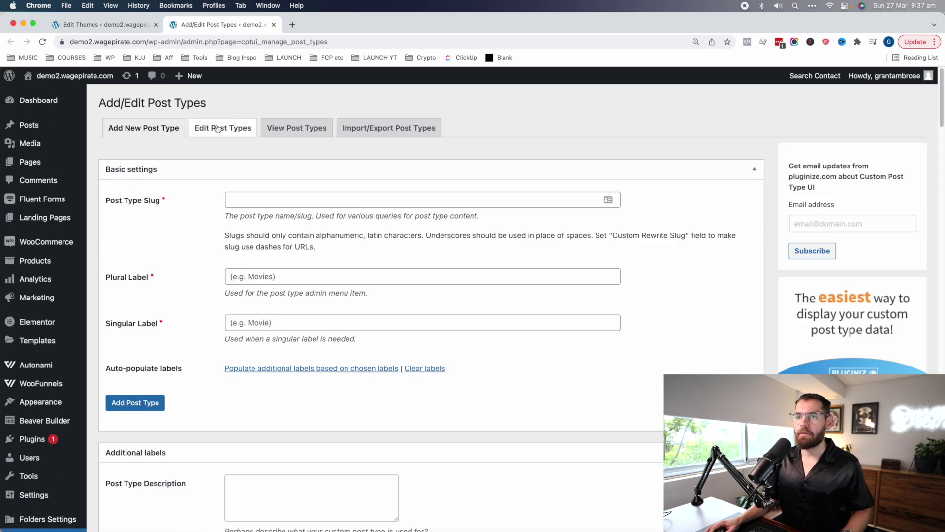
pyautogui.click(227, 131)
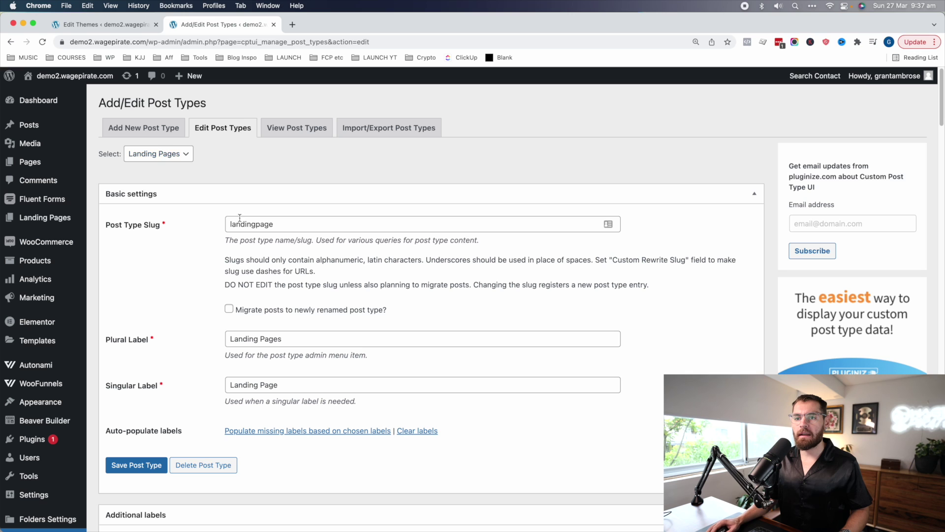
pyautogui.click(244, 225)
pyautogui.press('super+a')
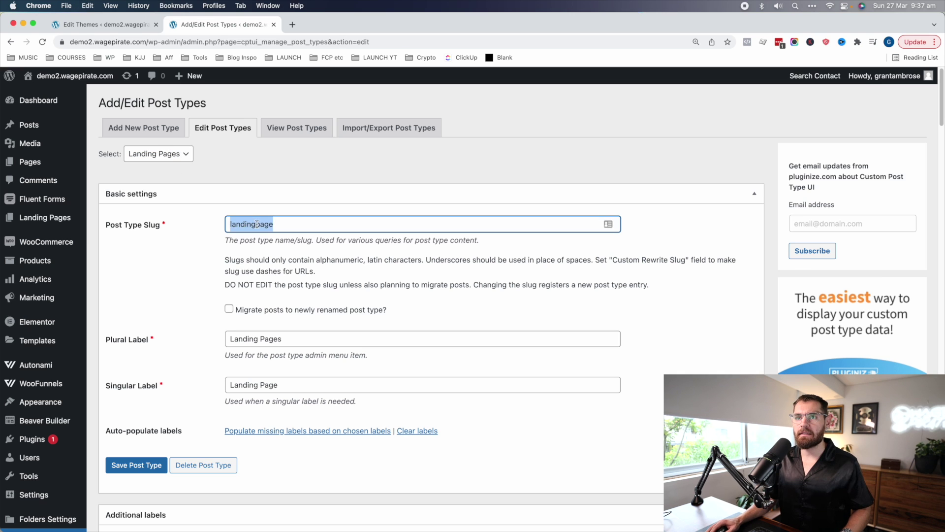
pyautogui.click(103, 24)
pyautogui.click(296, 163)
pyautogui.doubleClick(297, 163)
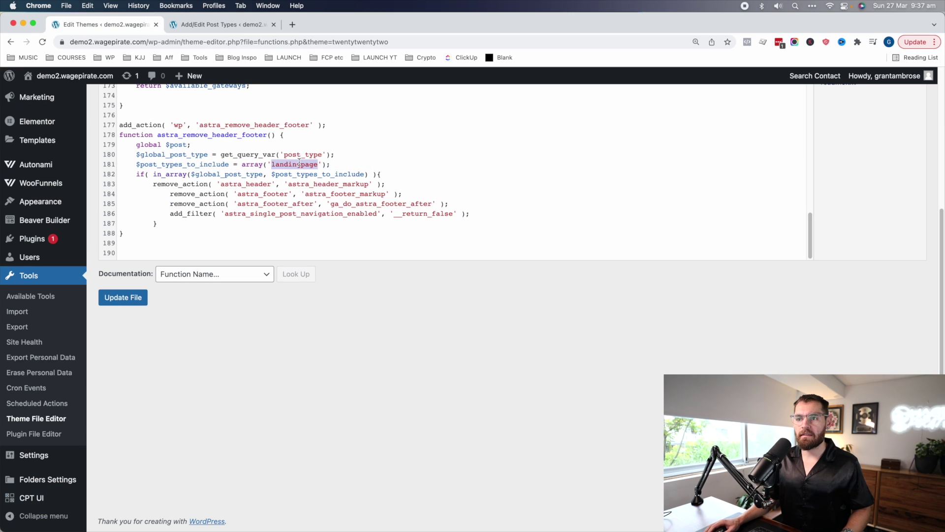
# Try adding 'leadmagnet' as a second post type in the post_types_to_include array, and undo it
pyautogui.click(327, 164)
pyautogui.write(", 'leadmagnet")
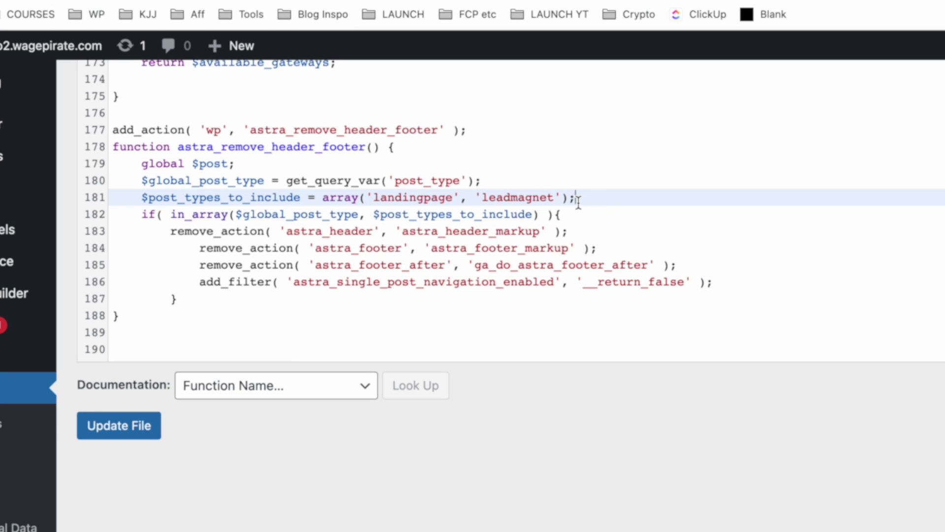
pyautogui.press('super+z')
pyautogui.press('super+z')
# Save functions.php and append the guide's astra_page_layout filter code that sets no-sidebar for landing pages
pyautogui.click(578, 203)
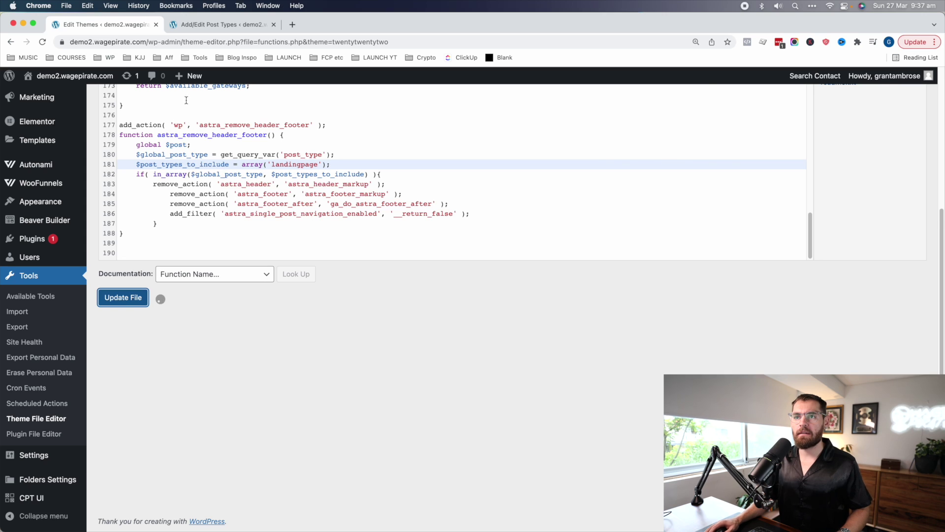
pyautogui.scroll(-8, 255, 407)
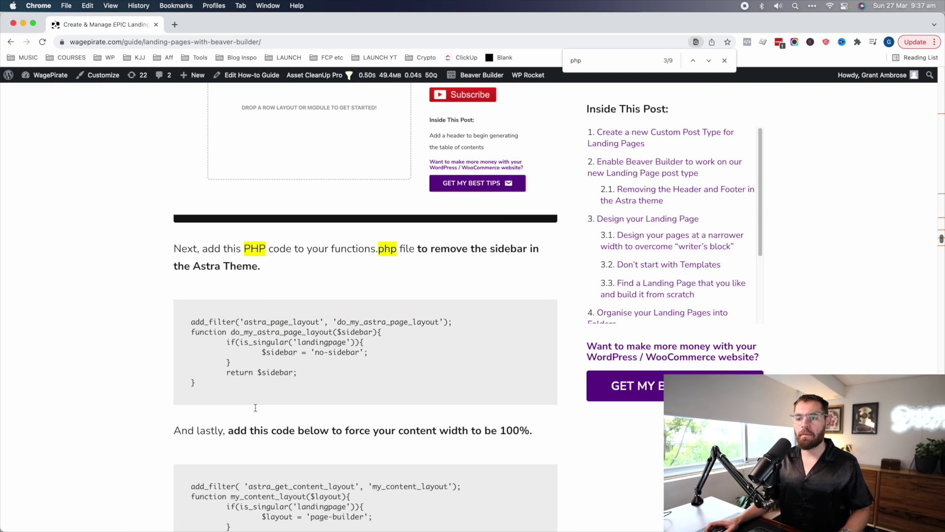
pyautogui.moveTo(221, 377); pyautogui.dragTo(191, 313)
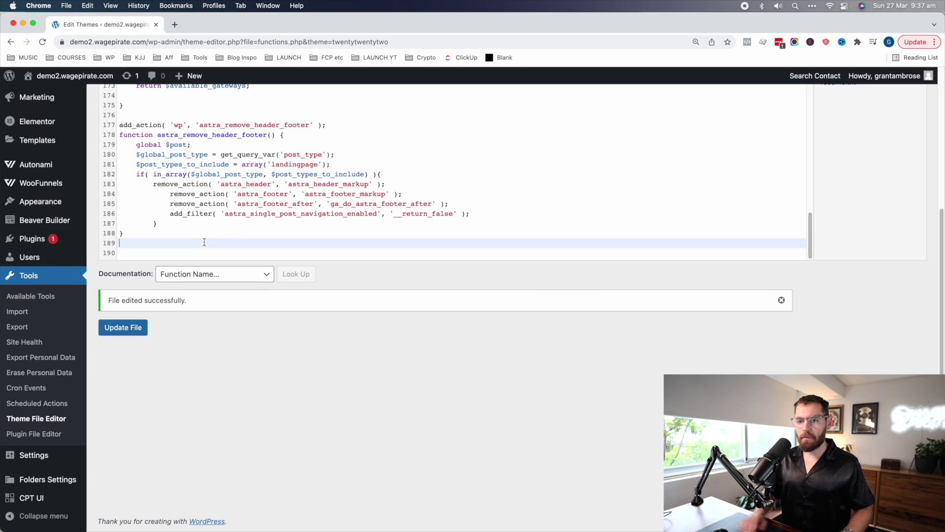
pyautogui.write("add_filter('astra_page_layout', 'do_my_astra_page_layout'); function do_my_astra_page_layout($sidebar){ \tif(is_singular('landingpage')){ \t\t$sidebar = 'no-sidebar'; \t} \treturn $sidebar; }")
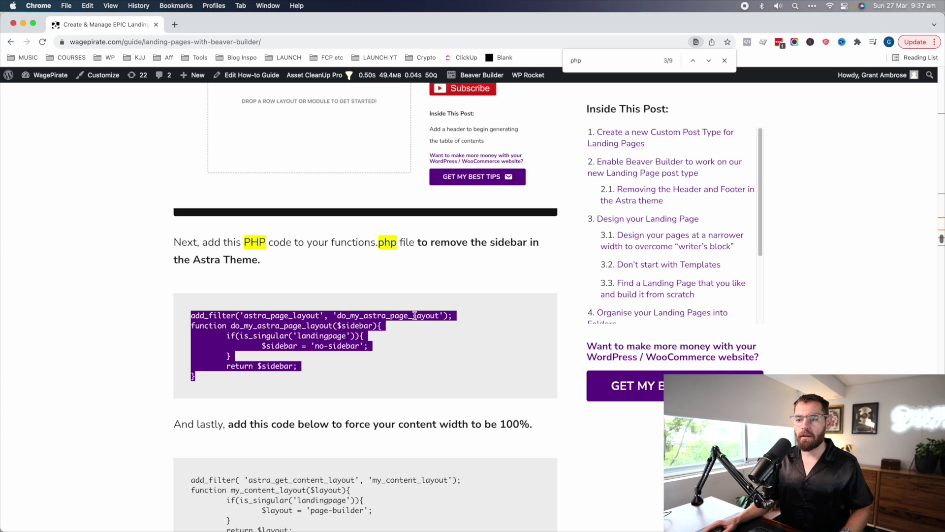
# Review the guide's code sections on removing the header and footer, covering multiple post types, and removing the sidebar in Astra
pyautogui.scroll(-1, 437, 347)
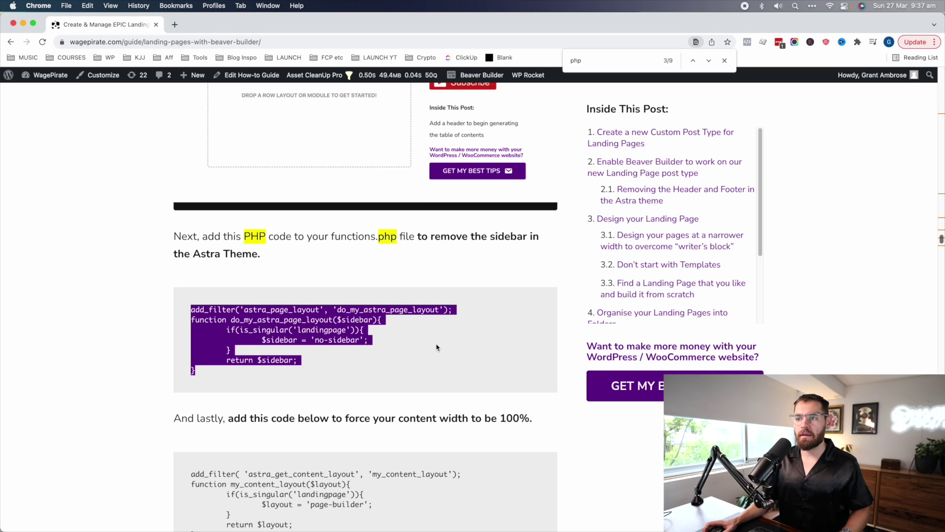
pyautogui.scroll(2, 436, 347)
pyautogui.scroll(-15, 374, 305)
pyautogui.scroll(5, 343, 285)
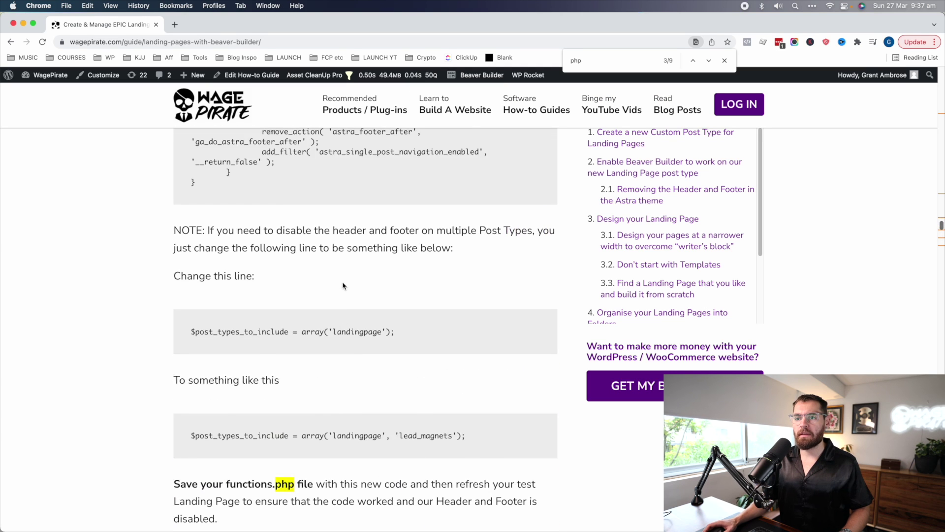
pyautogui.scroll(6, 343, 285)
pyautogui.moveTo(309, 212); pyautogui.dragTo(414, 281)
pyautogui.scroll(-12, 414, 280)
pyautogui.scroll(-5, 413, 281)
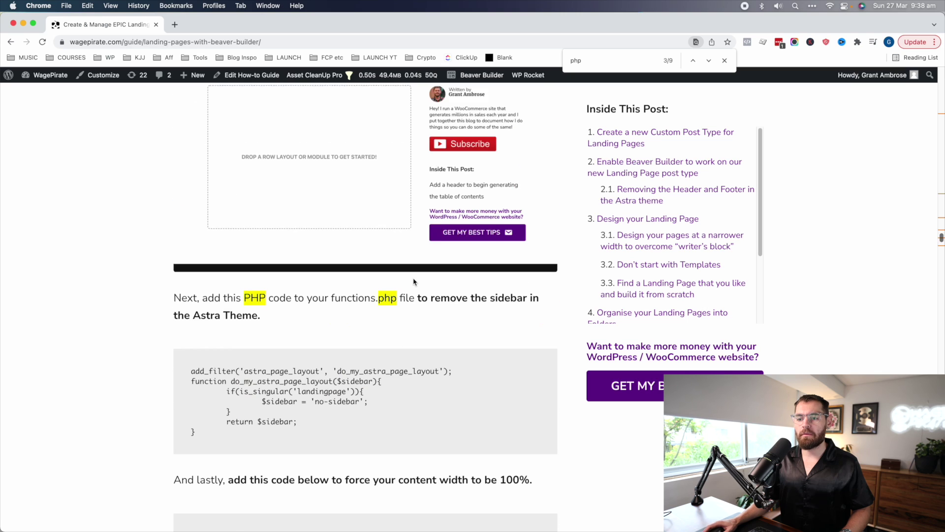
pyautogui.moveTo(199, 359); pyautogui.dragTo(262, 428)
# Copy the guide's astra_get_content_layout code for 100% content width, append it to functions.php and save the file
pyautogui.scroll(-3, 262, 429)
pyautogui.moveTo(186, 325); pyautogui.dragTo(196, 372)
pyautogui.click(205, 411)
pyautogui.moveTo(205, 412); pyautogui.dragTo(186, 353)
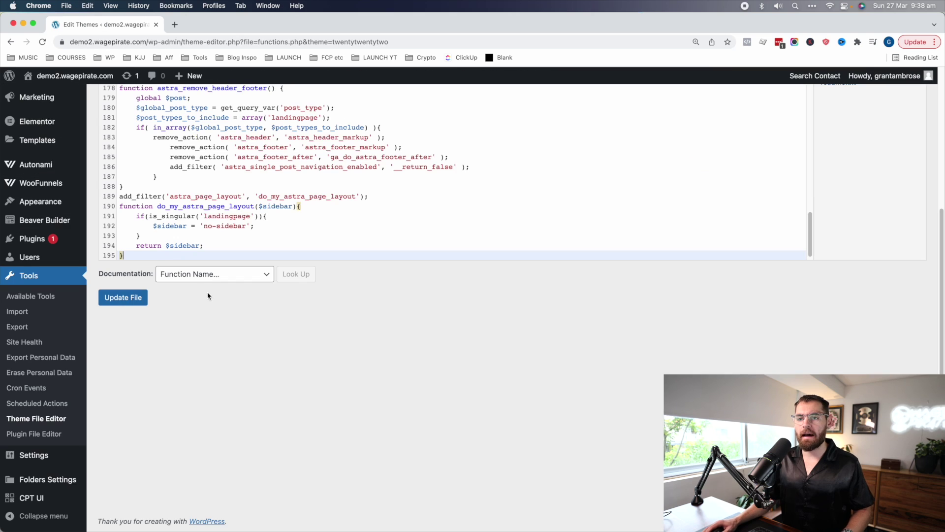
pyautogui.press('Return')
pyautogui.click(127, 297)
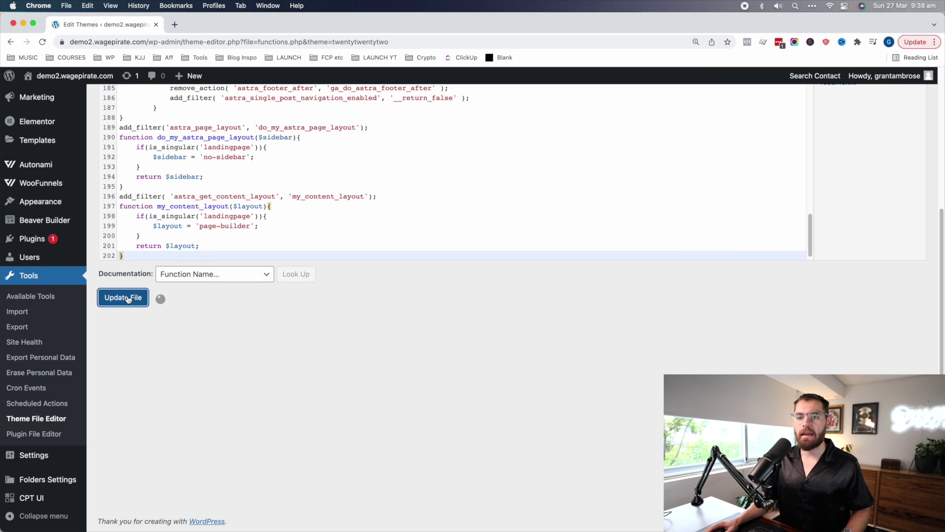
# Open the Landing Pages list and view the live Helo page in a new tab
pyautogui.moveTo(49, 199)
pyautogui.scroll(5, 49, 199)
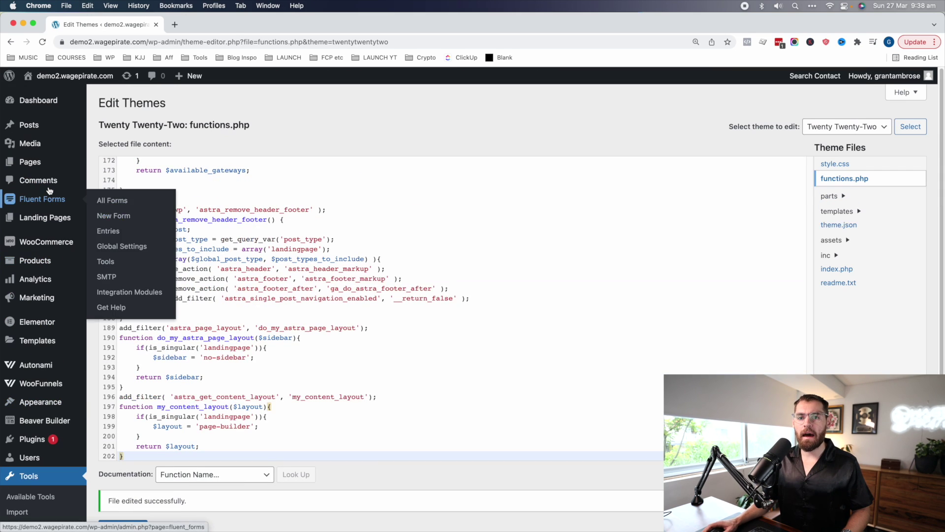
pyautogui.moveTo(43, 215)
pyautogui.click(107, 218)
pyautogui.click(233, 231)
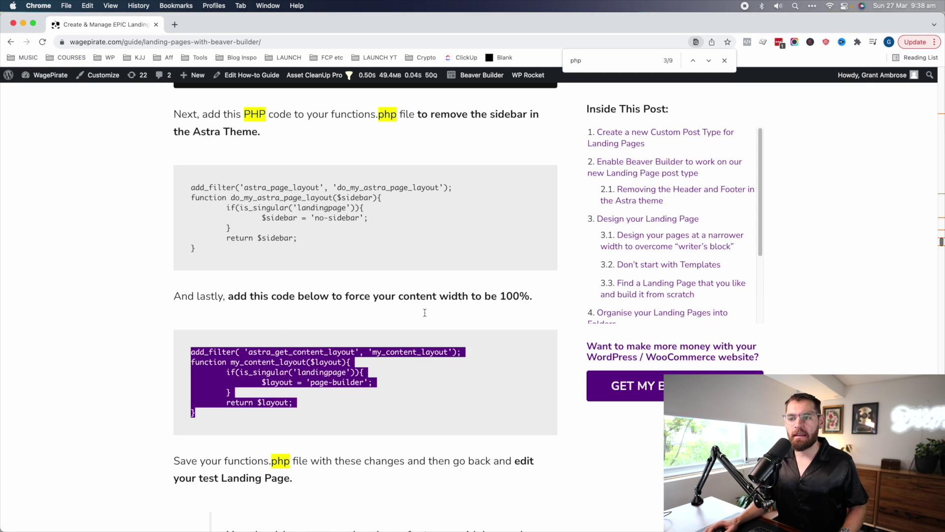
pyautogui.click(326, 298)
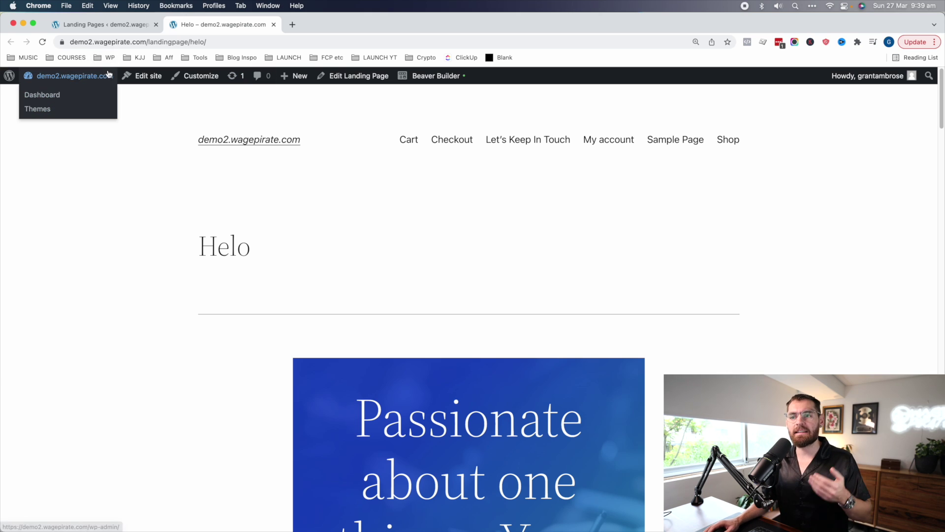
# Open theme management to switch the site to the Astra theme, and reload the live Helo page to review it
pyautogui.click(118, 28)
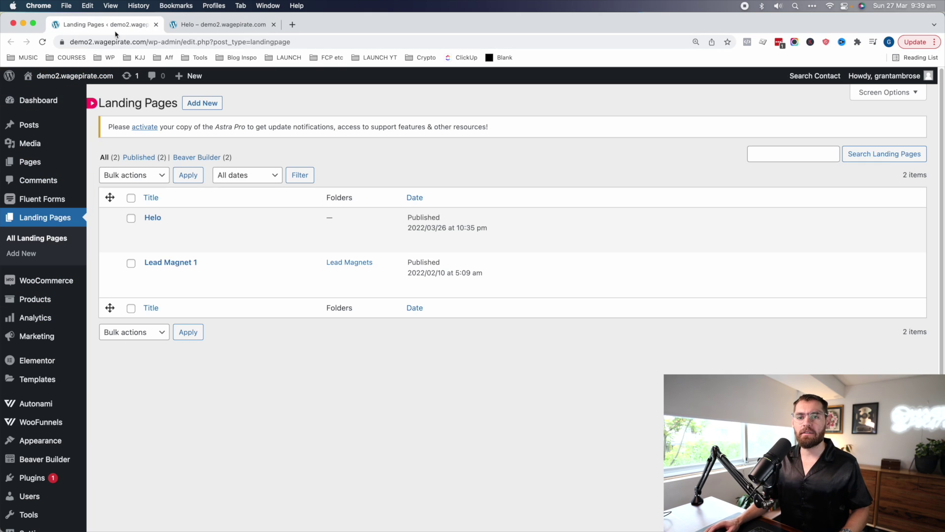
pyautogui.moveTo(32, 439)
pyautogui.scroll(-1, 32, 436)
pyautogui.moveTo(38, 416)
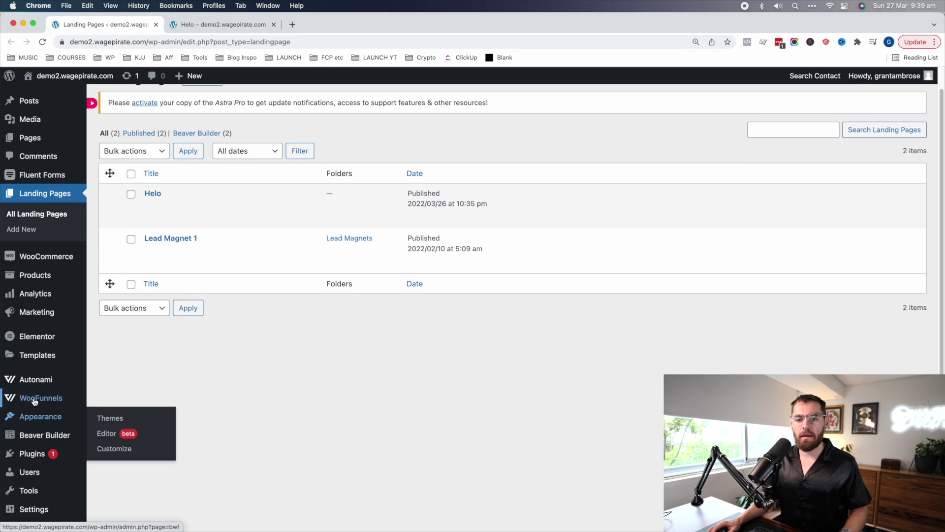
pyautogui.keyDown('shift'); pyautogui.keyDown('super'); pyautogui.click(115, 426); pyautogui.keyUp('super'); pyautogui.keyUp('shift')
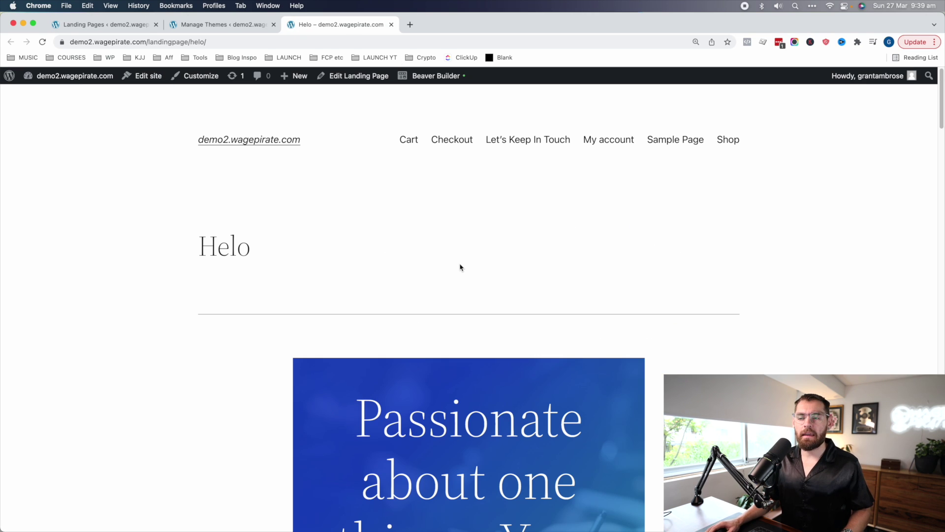
pyautogui.press('super+r')
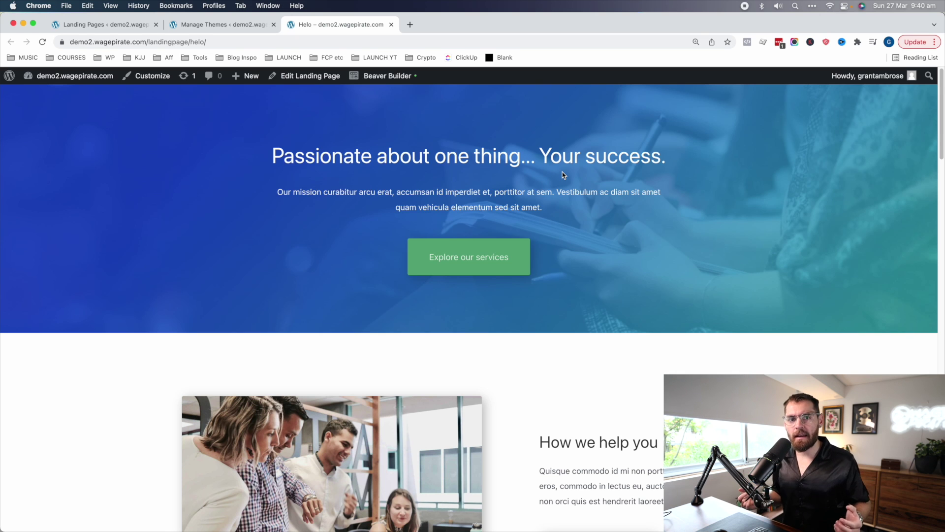
pyautogui.scroll(-10, 560, 173)
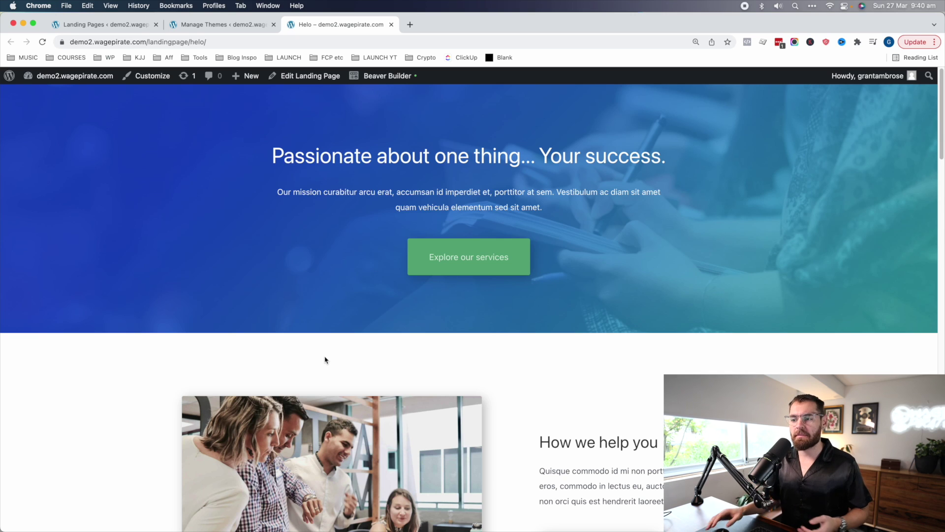
# Show the folders on the Landing Pages list and create a new folder named Sales Page
pyautogui.press('super+1')
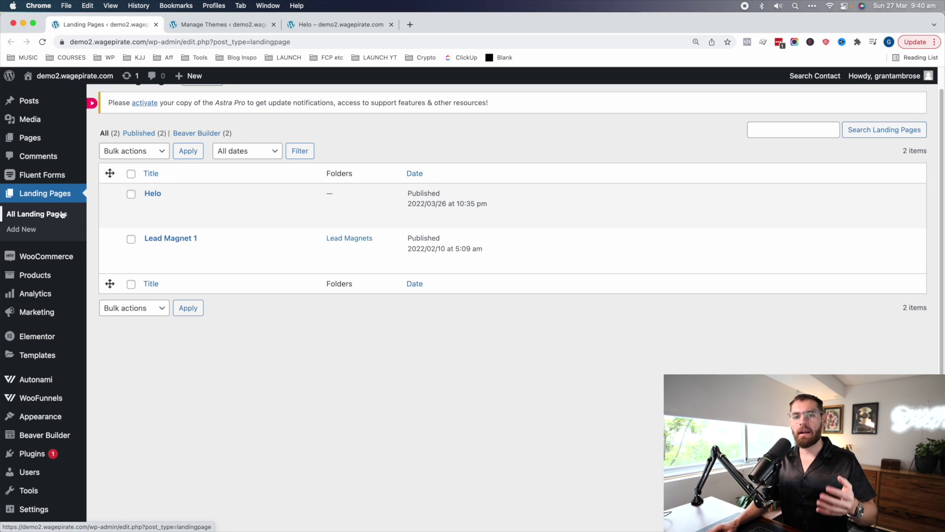
pyautogui.moveTo(40, 140)
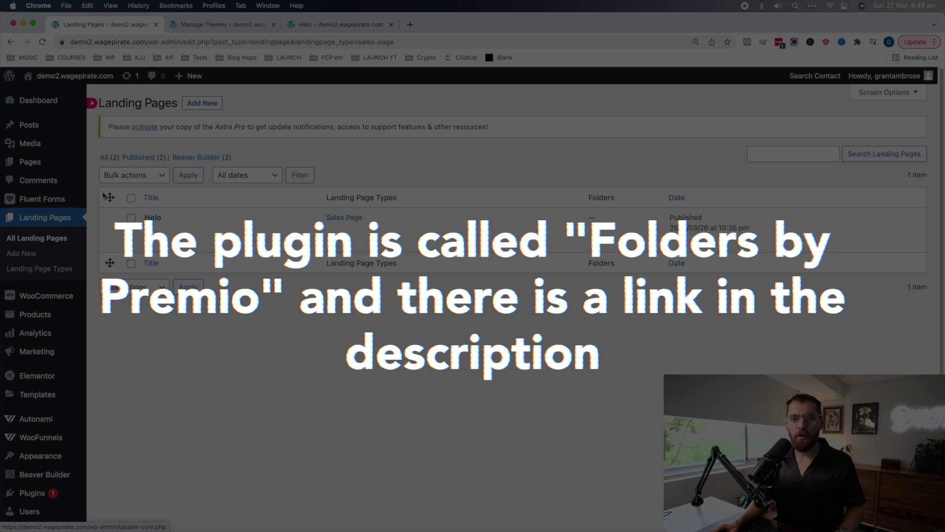
pyautogui.click(91, 105)
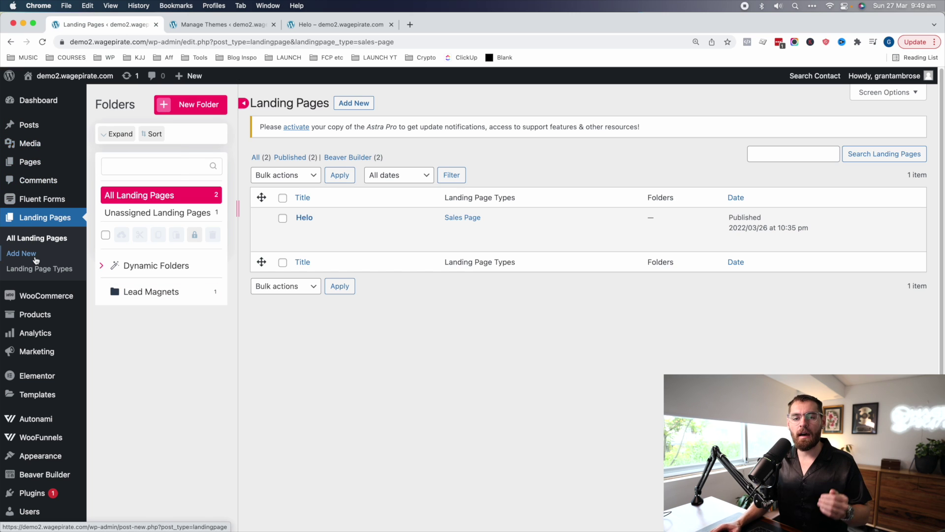
pyautogui.moveTo(34, 142)
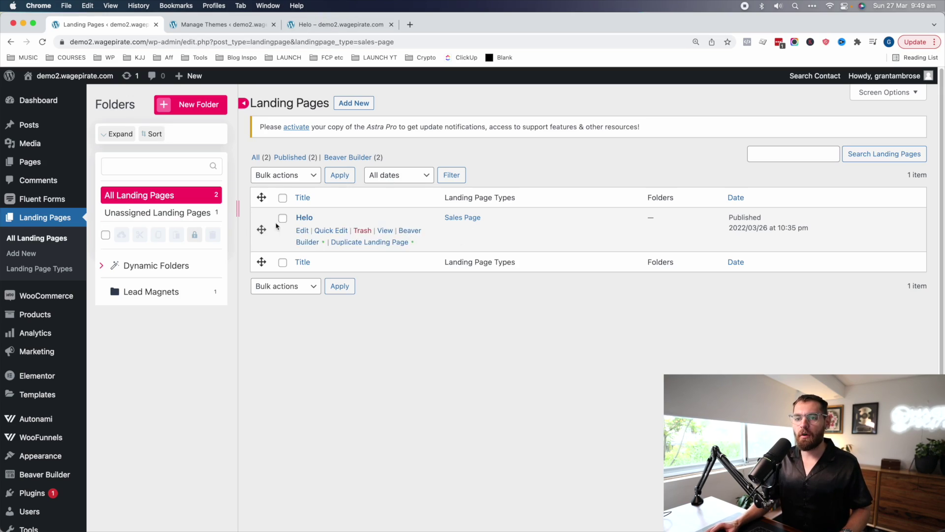
pyautogui.moveTo(192, 76)
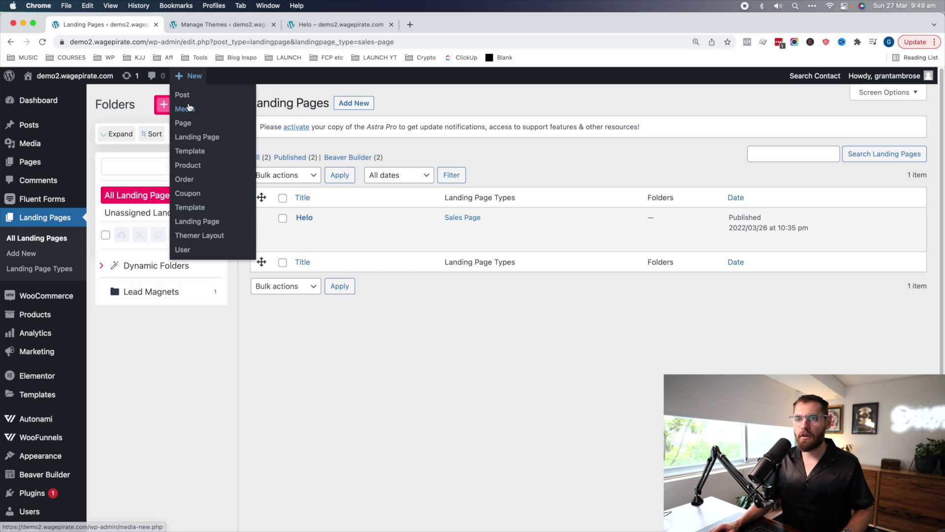
pyautogui.click(163, 108)
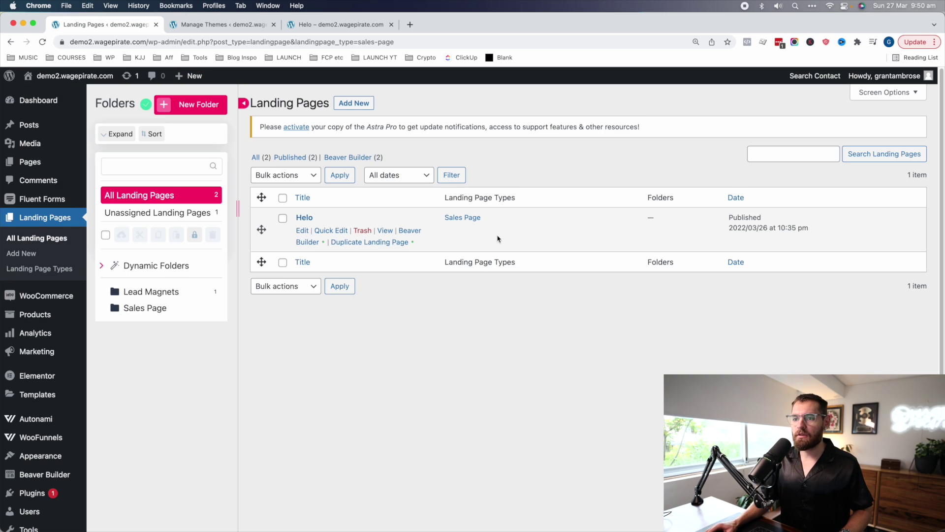
# Move the Helo landing page into the Sales Page folder, and view the contents of the Sales Page and Lead Magnets folders
pyautogui.moveTo(262, 229); pyautogui.dragTo(147, 309)
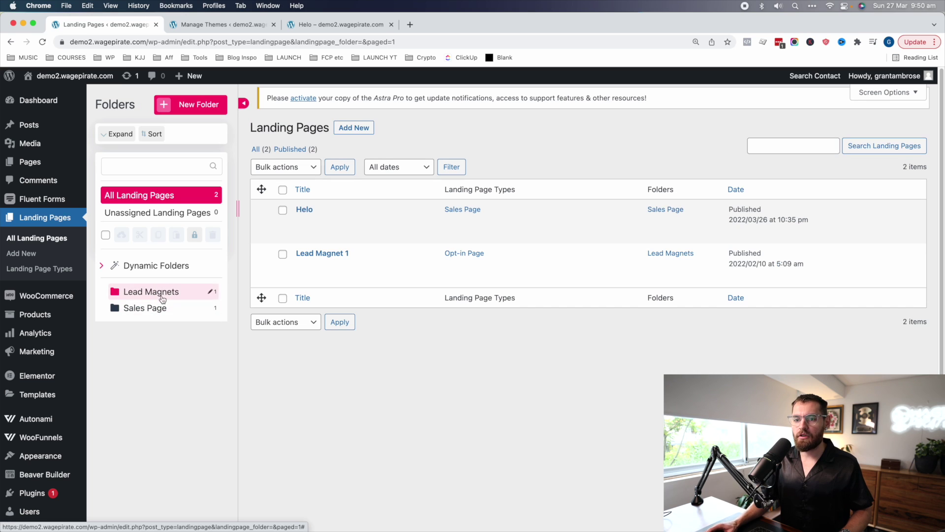
pyautogui.click(156, 309)
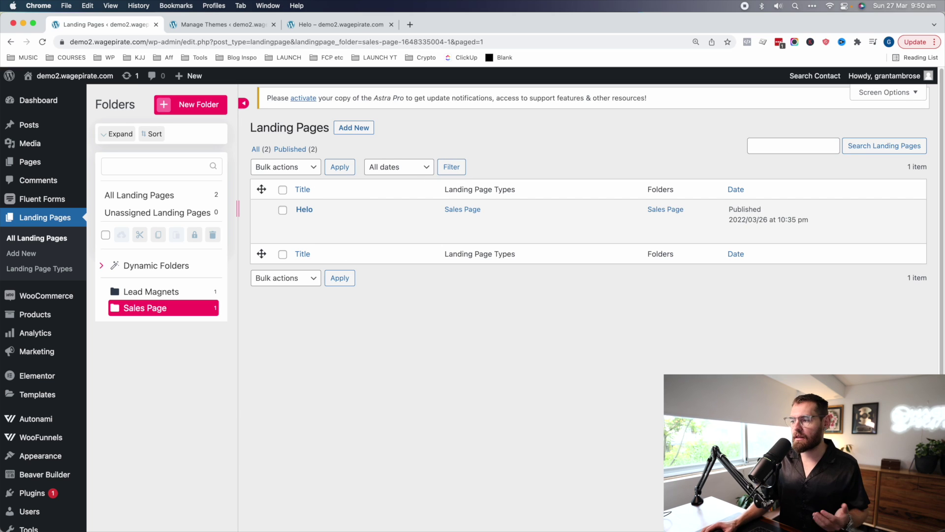
pyautogui.click(183, 294)
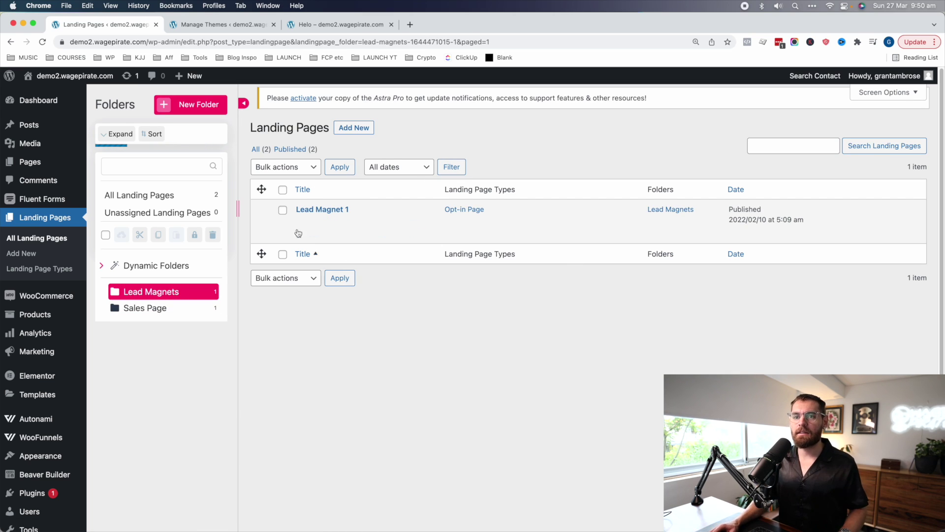
# Open the Media Library and create folders named Branding, Product and Landing Page
pyautogui.click(49, 131)
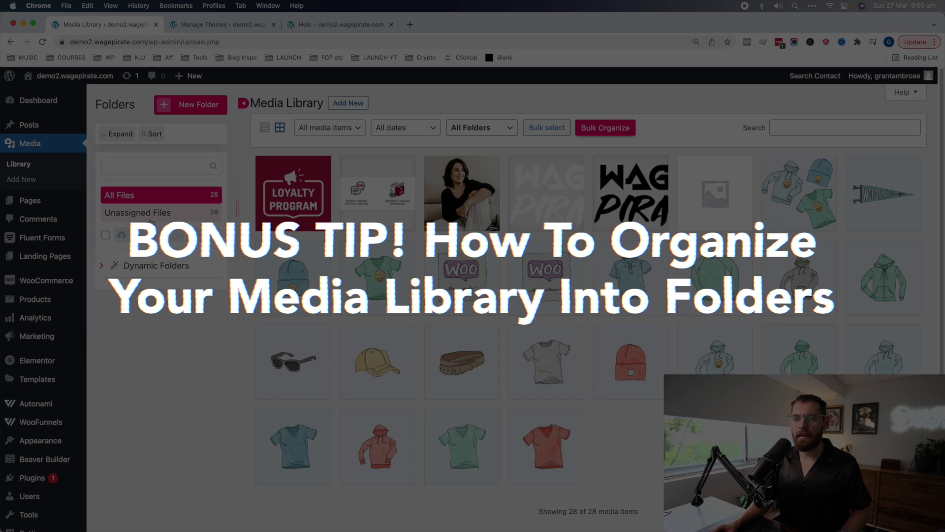
pyautogui.click(190, 104)
pyautogui.write('Brand')
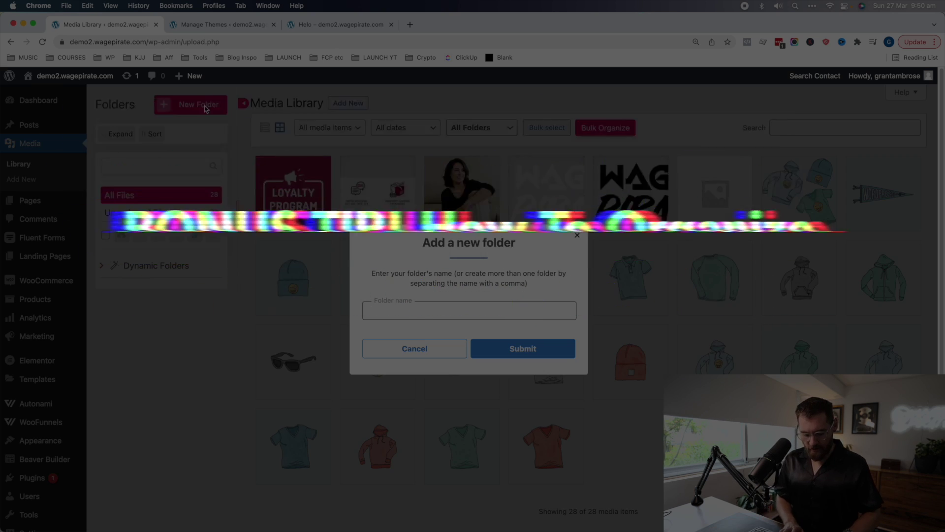
pyautogui.write('ing')
pyautogui.press('Return')
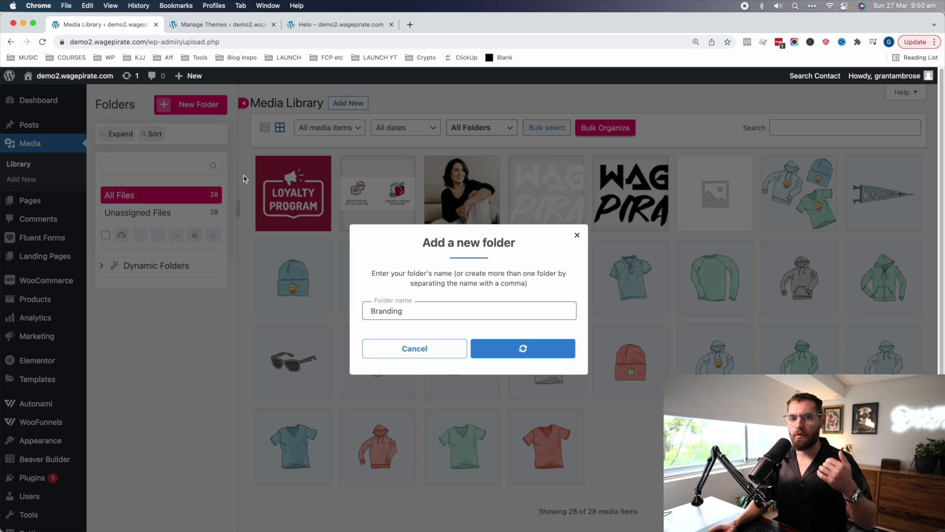
pyautogui.click(193, 105)
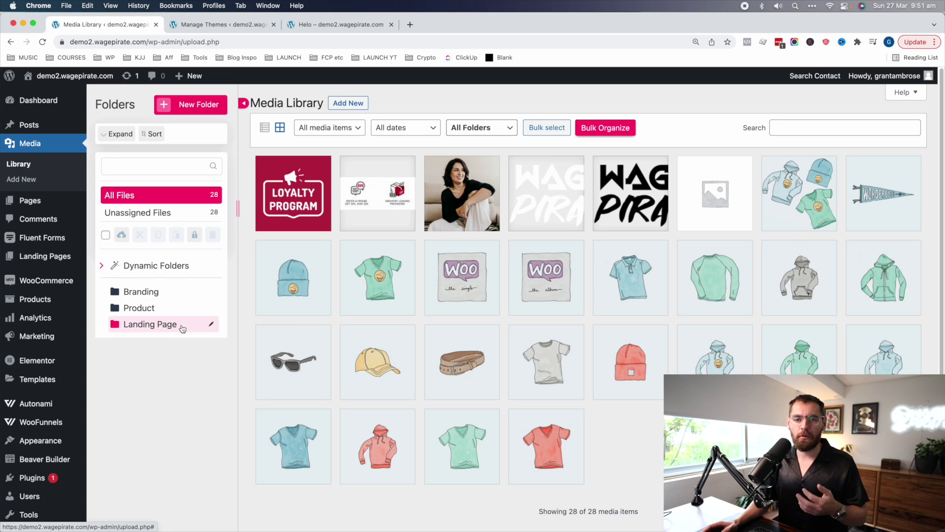
# Move the blue beanie image into the Landing Page folder, the green logo T-shirt into Product, and the first Woo cover into Branding
pyautogui.moveTo(301, 293); pyautogui.dragTo(159, 323)
pyautogui.moveTo(378, 277); pyautogui.dragTo(194, 297)
pyautogui.moveTo(462, 277); pyautogui.dragTo(162, 294)
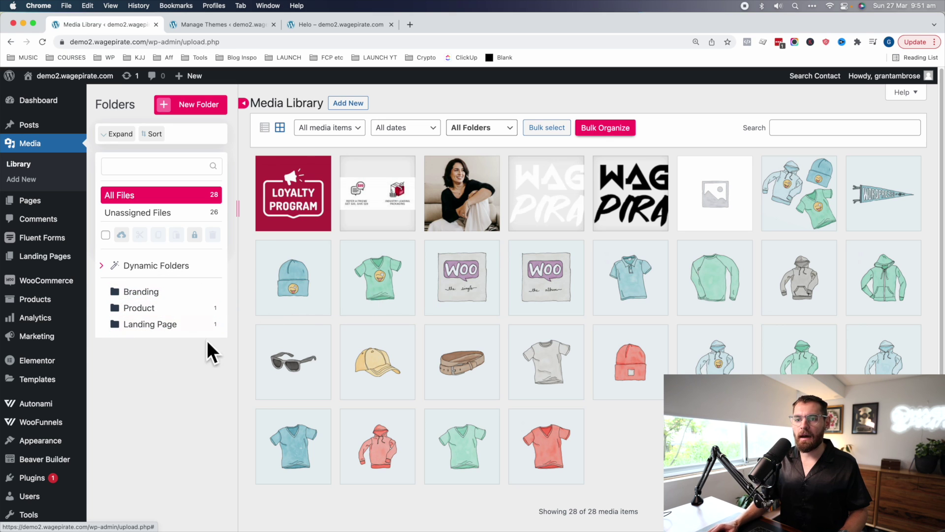
# Show only the unassigned files, and move the blue polo image into Product and the blue logo hoodie into Landing Page
pyautogui.click(159, 214)
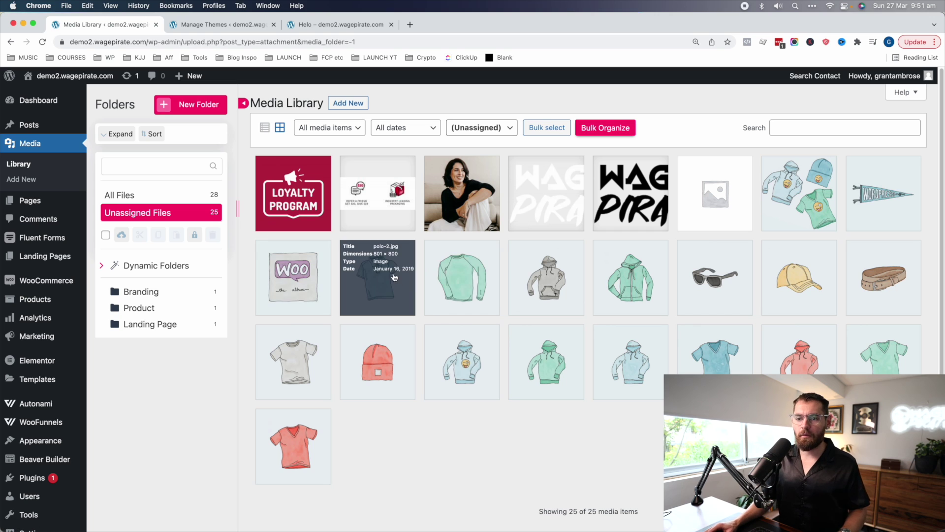
pyautogui.moveTo(395, 277); pyautogui.dragTo(170, 308)
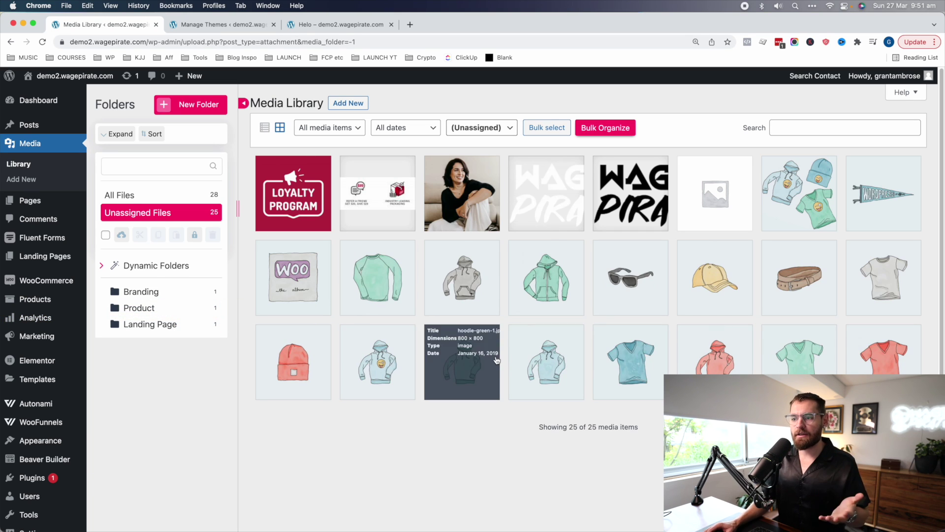
pyautogui.moveTo(534, 346); pyautogui.dragTo(244, 331)
pyautogui.moveTo(374, 354); pyautogui.dragTo(191, 325)
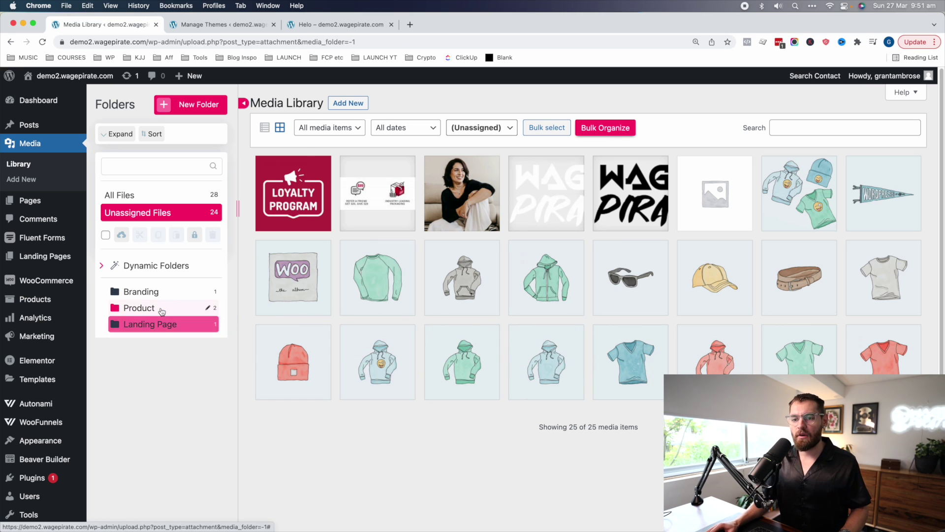
# Open the Landing Pages list and view the live Lead Magnet 1 page in a new tab, examining its main heading
pyautogui.moveTo(22, 252)
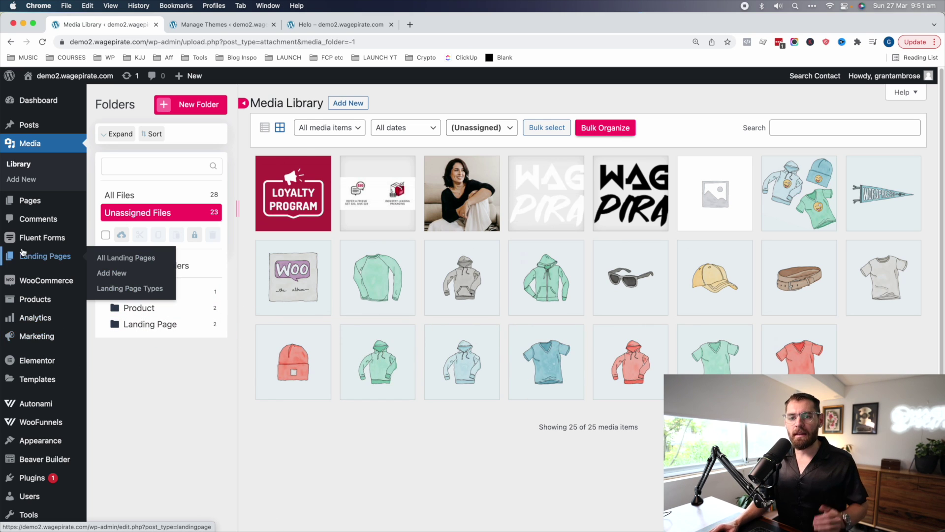
pyautogui.click(141, 259)
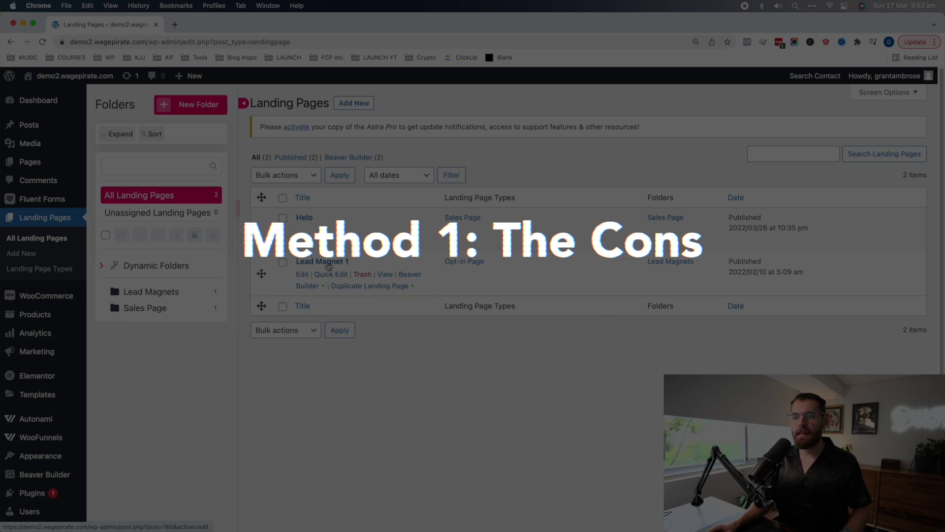
pyautogui.keyDown('super'); pyautogui.click(384, 274); pyautogui.keyUp('super')
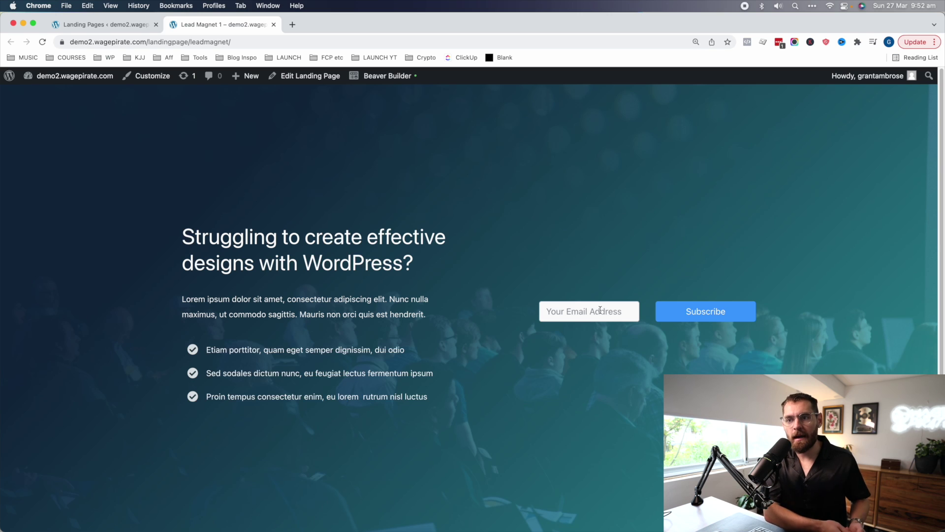
pyautogui.moveTo(401, 237); pyautogui.dragTo(264, 238)
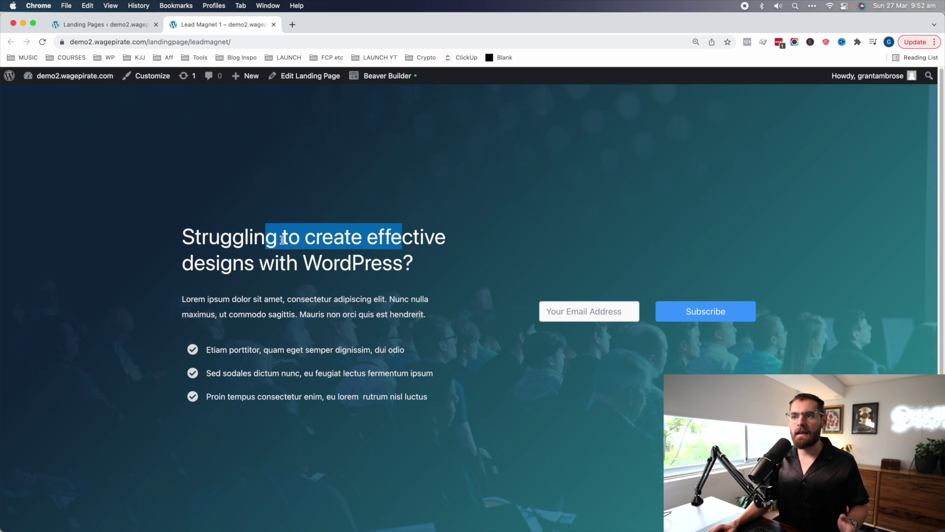
# Edit Lead Magnet 1 in Beaver Builder, set its heading to "Download my Top 10 WooCommerce Plugins for this year", and publish it
pyautogui.click(370, 77)
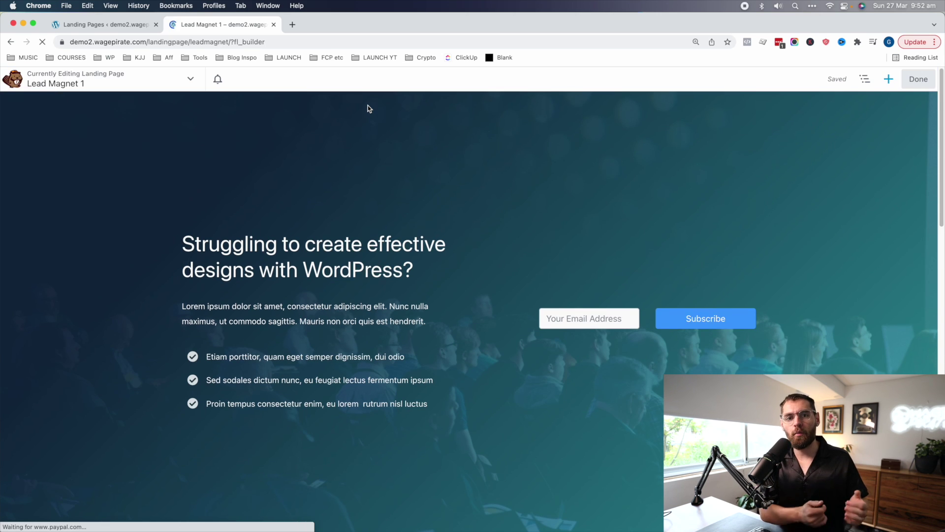
pyautogui.click(331, 253)
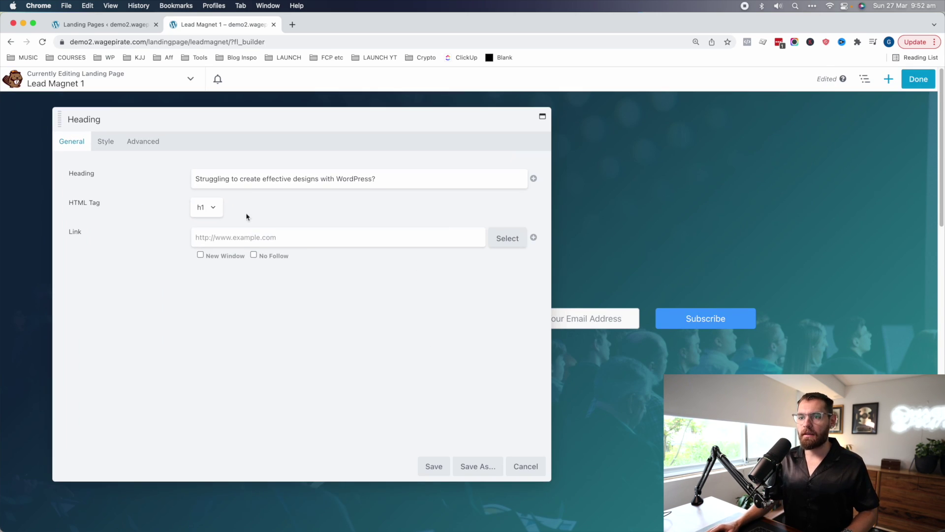
pyautogui.tripleClick(251, 178)
pyautogui.write('Download my Top 10 WooCommerce Plugins for this year')
pyautogui.click(434, 466)
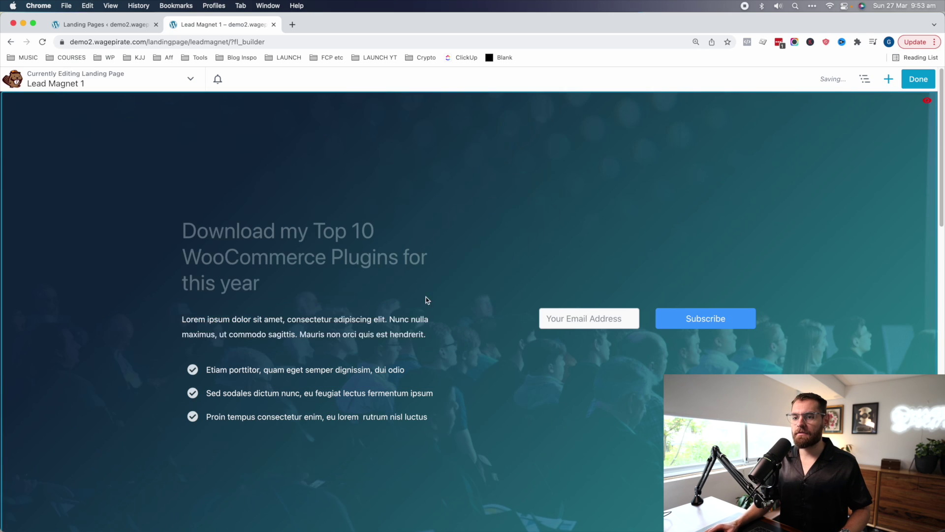
pyautogui.click(918, 79)
pyautogui.click(879, 82)
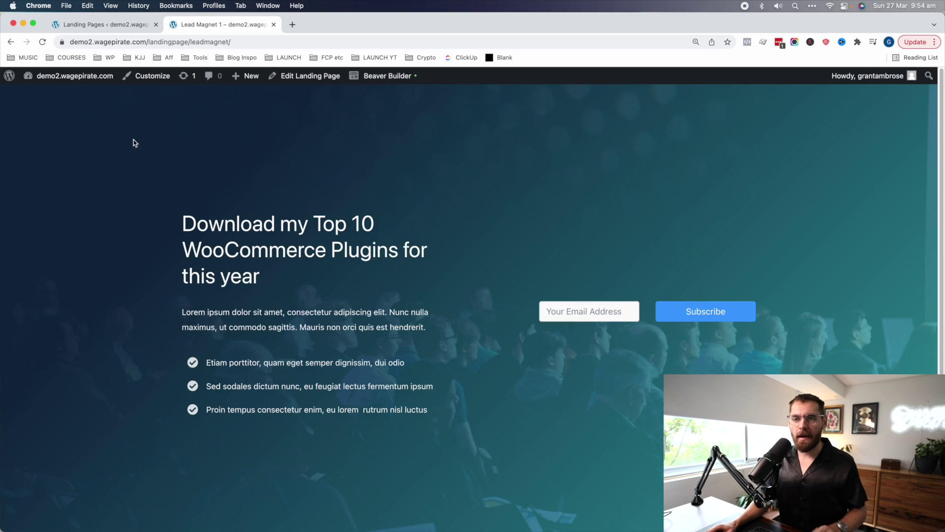
# Open the Landing Pages post type for editing in CPT UI, and look up its Hierarchical and Page Attributes settings
pyautogui.click(130, 25)
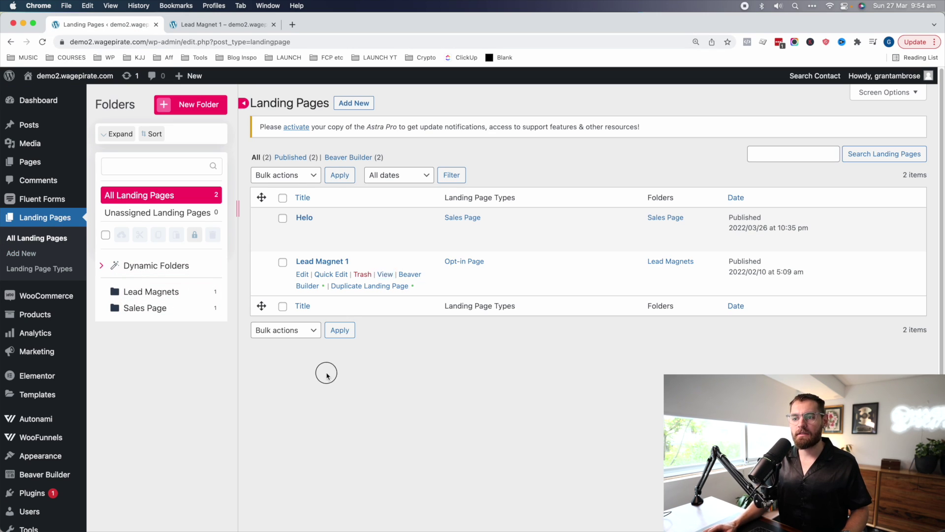
pyautogui.scroll(-3, 46, 458)
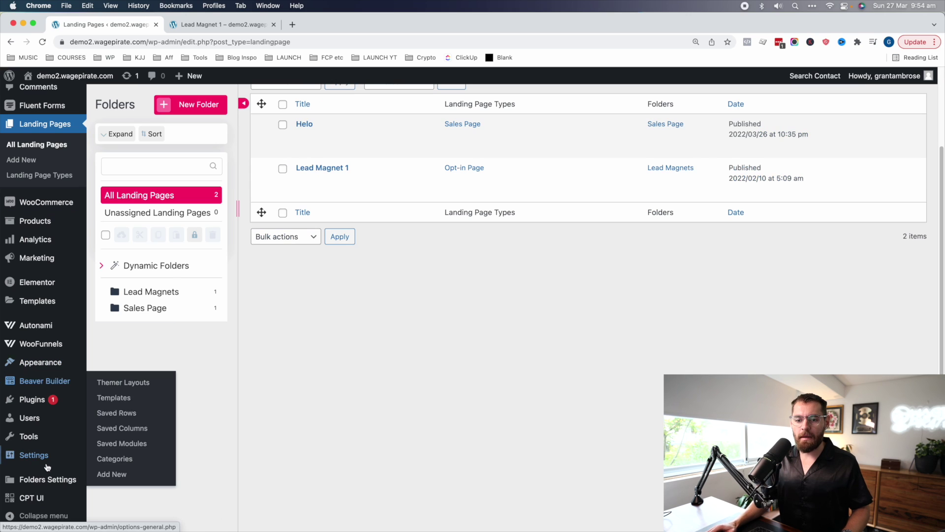
pyautogui.moveTo(40, 498)
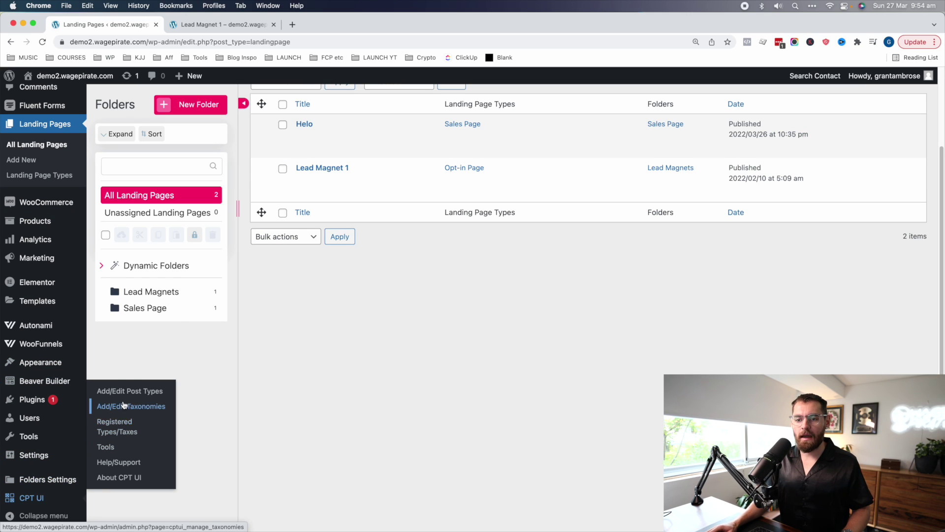
pyautogui.click(311, 28)
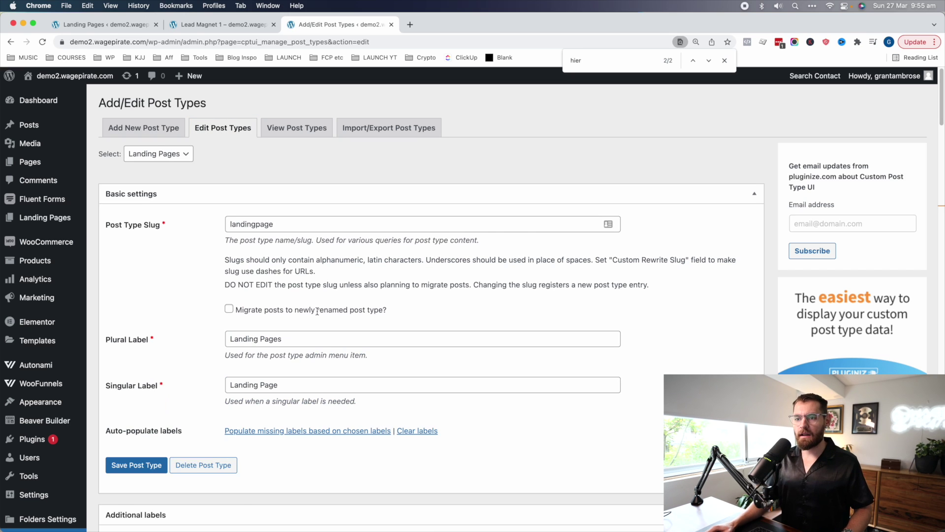
pyautogui.write('ar')
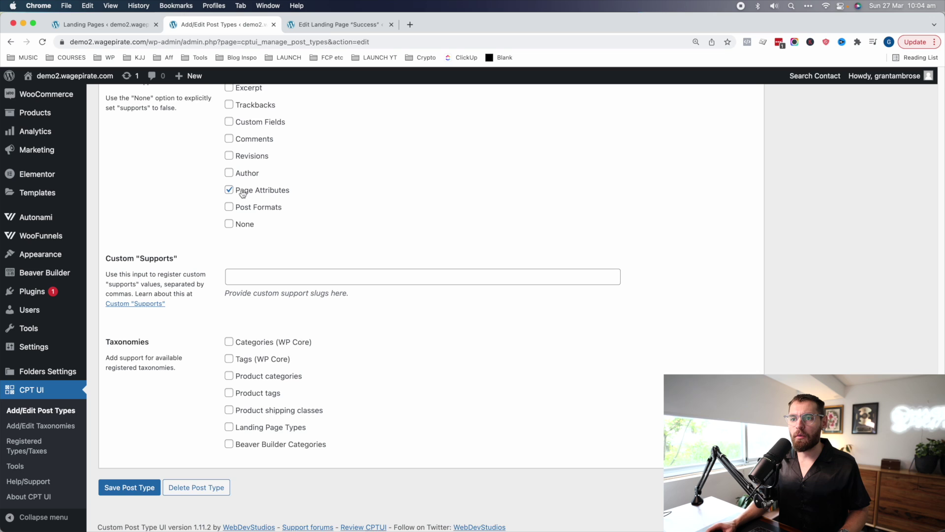
pyautogui.scroll(1, 248, 205)
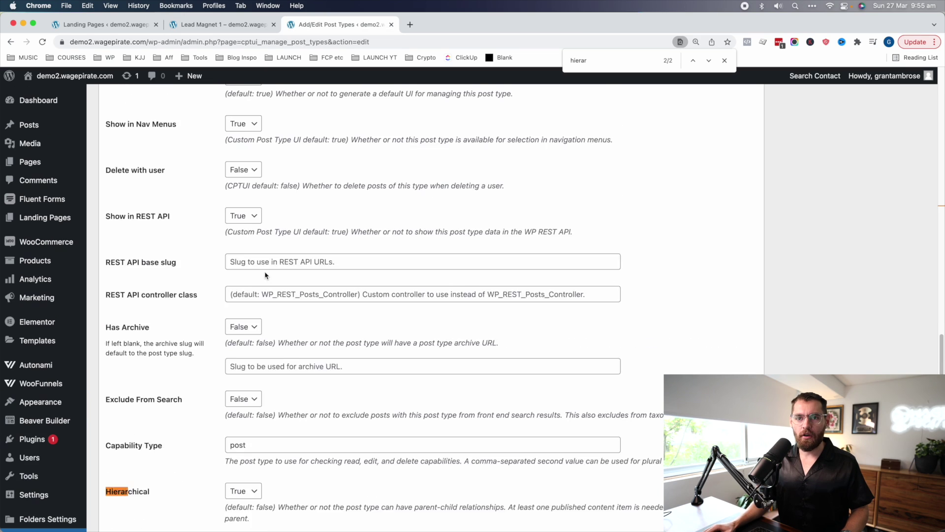
pyautogui.scroll(2, 264, 274)
# Open the full Landing Pages list and view the live Top 10 Plugins – Opt-in page in a new tab
pyautogui.moveTo(58, 220)
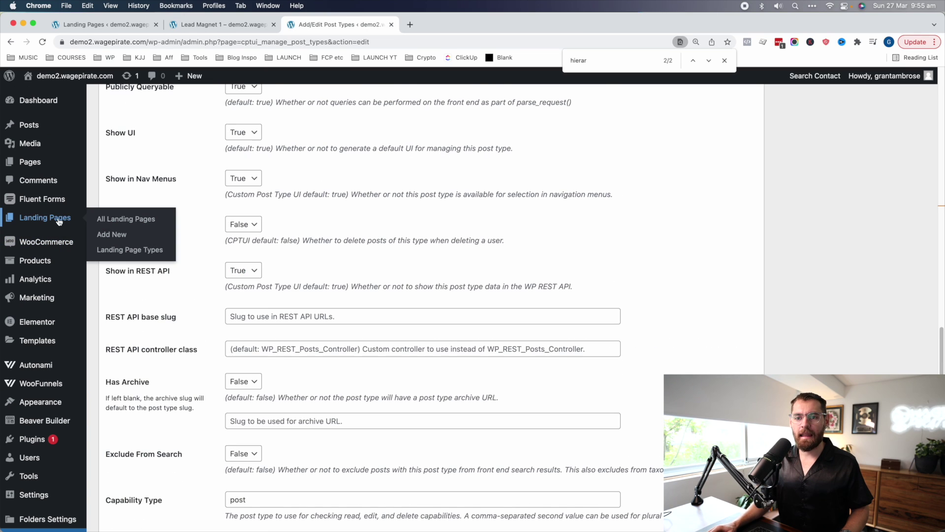
pyautogui.click(127, 220)
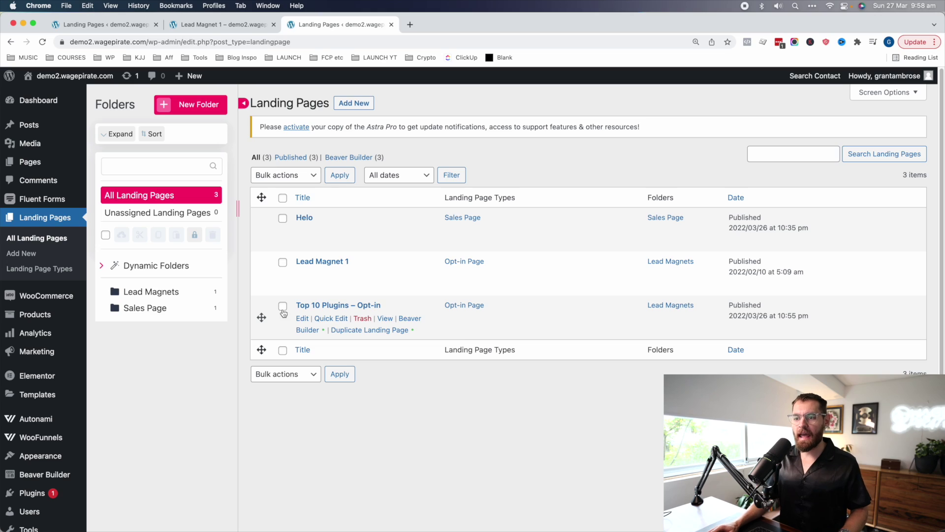
pyautogui.click(380, 318)
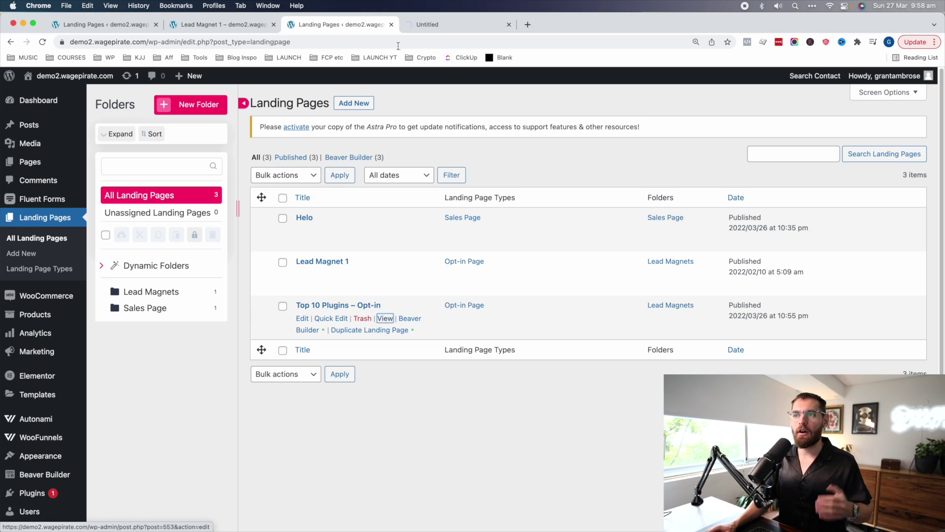
pyautogui.click(449, 29)
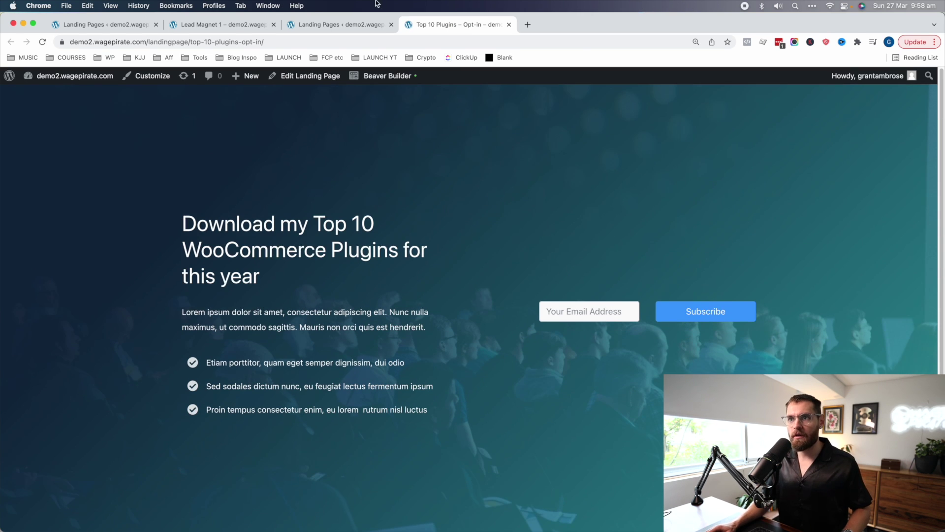
# Create a landing page titled Success and add the saved "aaa - success" row to it in Beaver Builder
pyautogui.click(344, 24)
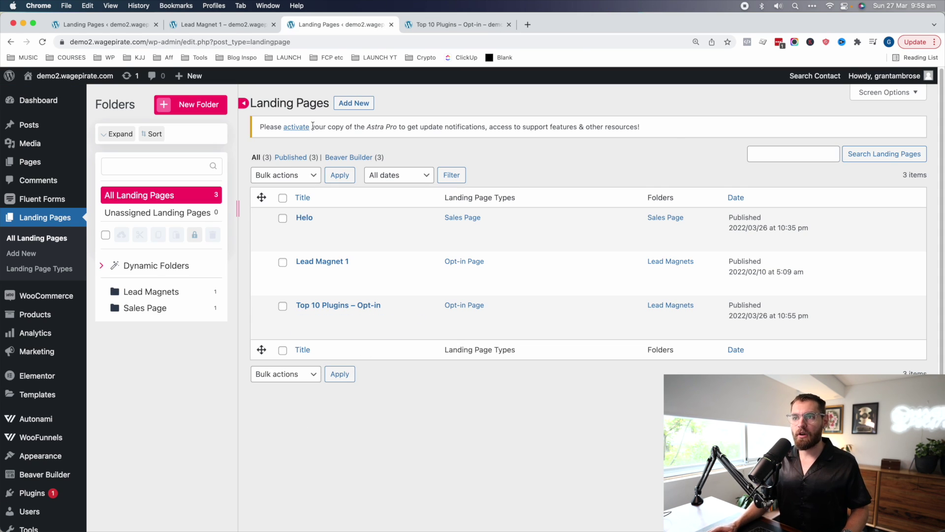
pyautogui.click(351, 103)
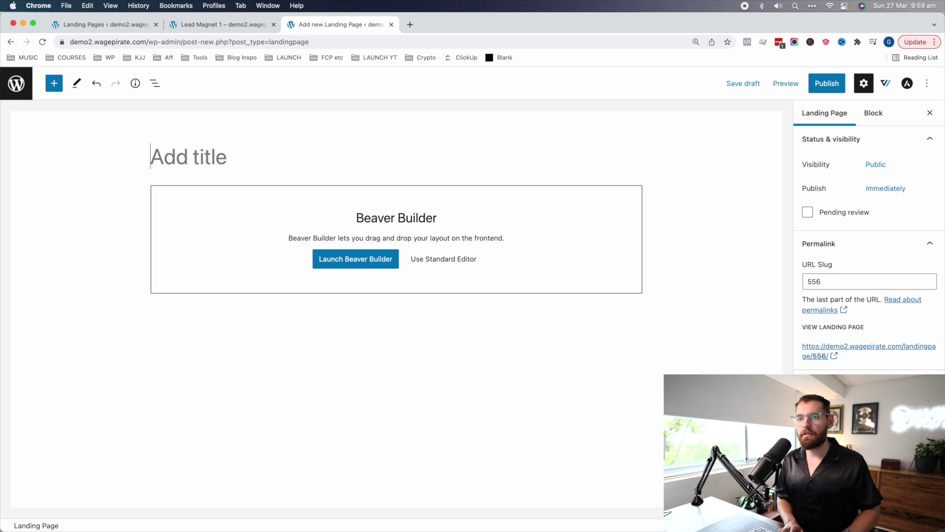
pyautogui.click(354, 259)
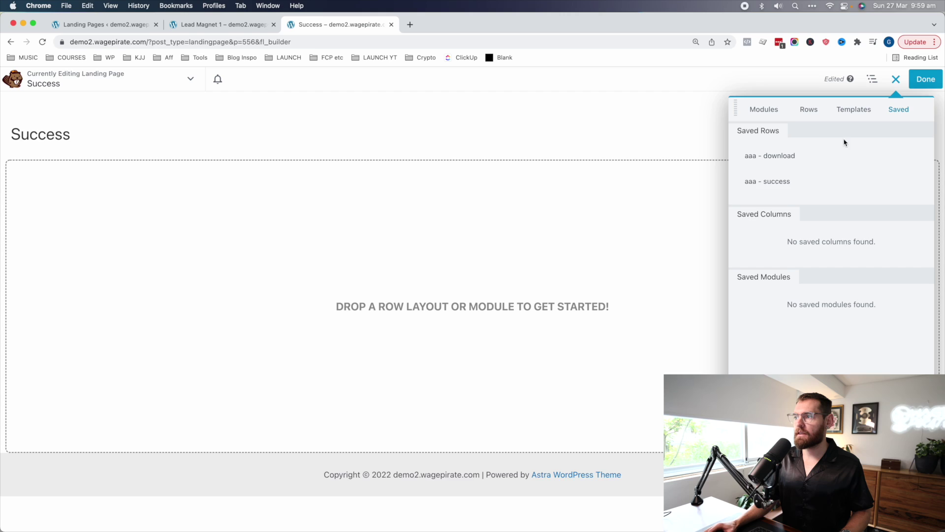
pyautogui.moveTo(844, 141); pyautogui.dragTo(499, 217)
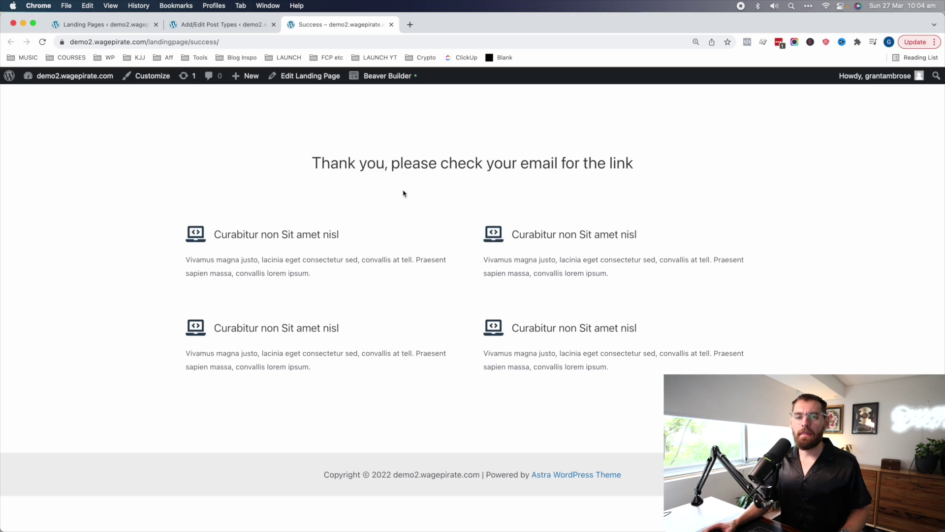
# Set the Success page's parent to Top 10 Plugins – Opt-in, update it, and open the page from the Landing Pages list
pyautogui.click(330, 76)
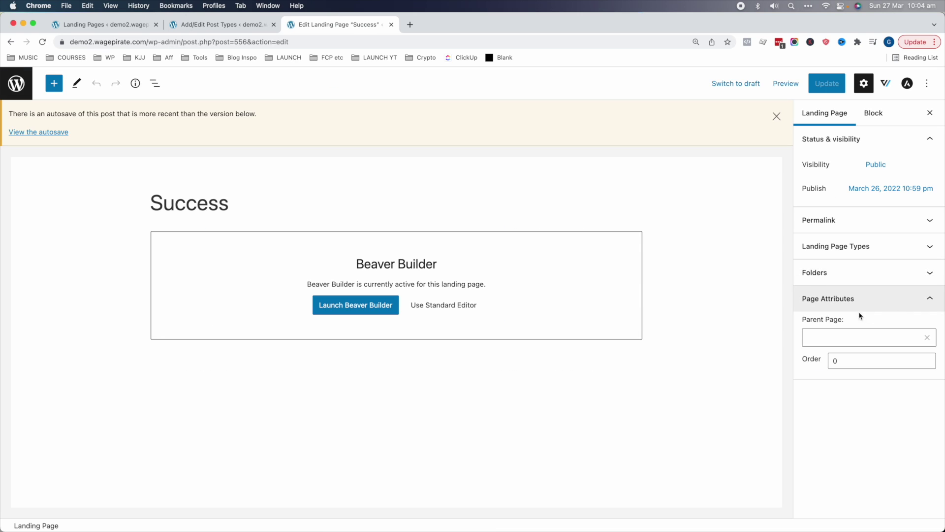
pyautogui.click(853, 337)
pyautogui.click(832, 431)
pyautogui.click(826, 84)
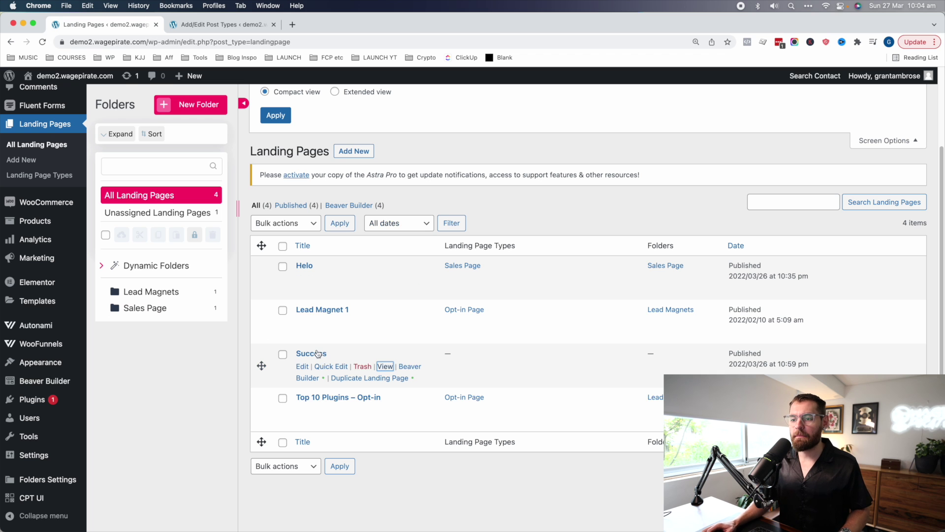
pyautogui.click(317, 354)
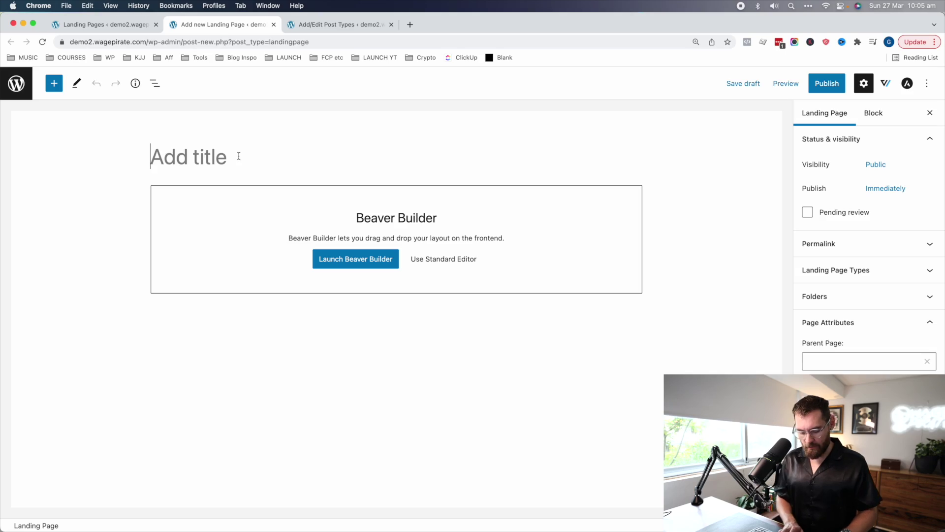
# Title the new landing page Download, set its parent to Top 10 Plugins – Opt-in, and publish it
pyautogui.write('Download')
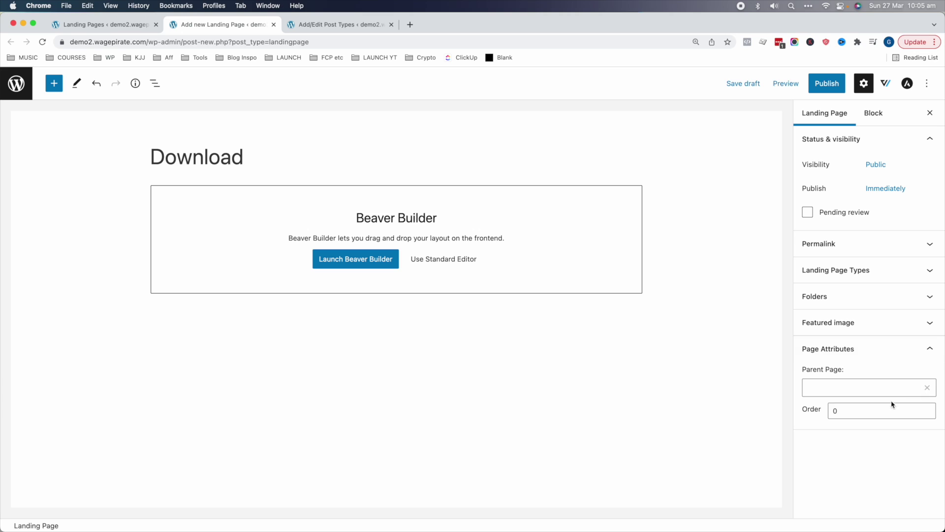
pyautogui.click(861, 392)
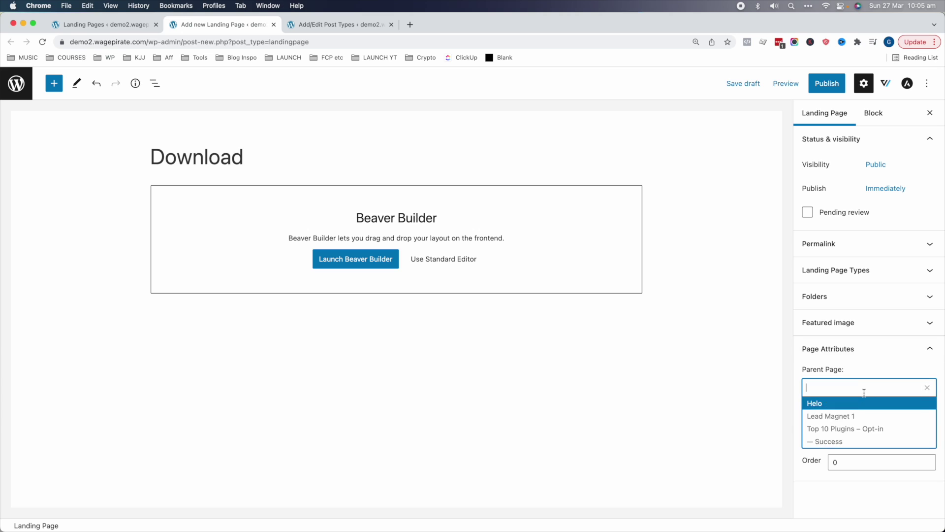
pyautogui.click(852, 430)
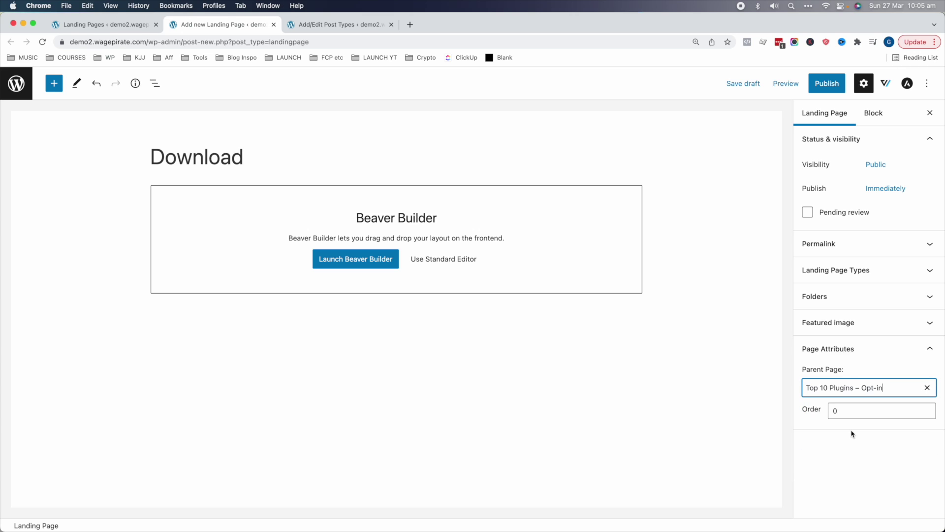
pyautogui.click(836, 83)
pyautogui.click(833, 82)
# Add the saved download row with the e-book cover and button to the Download page in Beaver Builder, and publish the layout
pyautogui.click(355, 259)
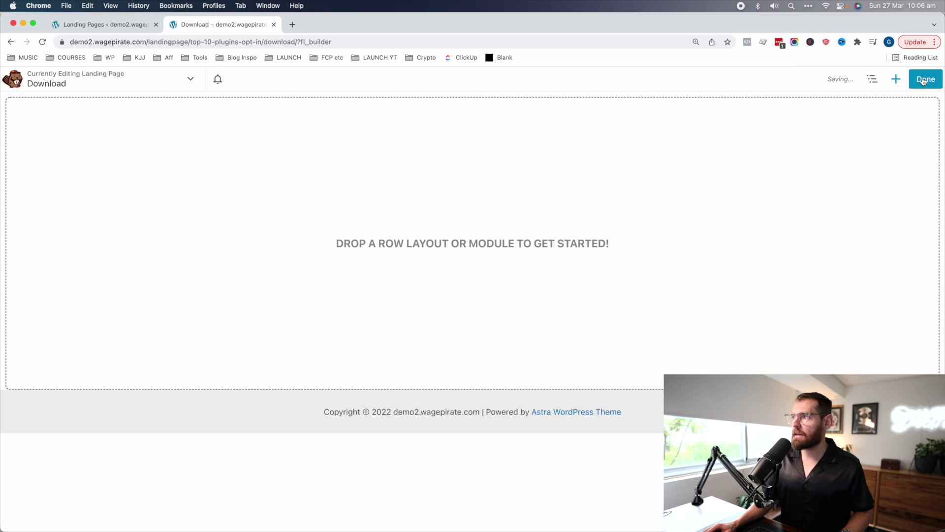
pyautogui.click(895, 79)
pyautogui.moveTo(768, 155); pyautogui.dragTo(552, 250)
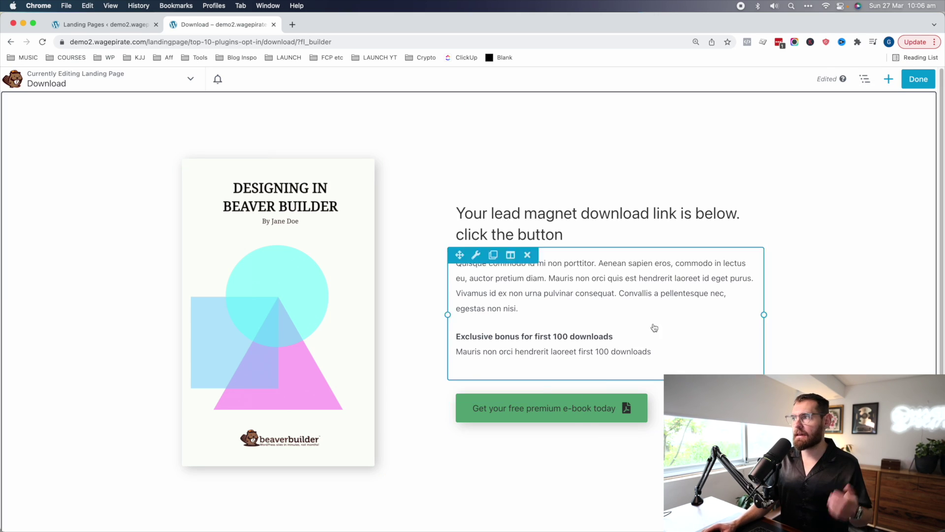
pyautogui.click(918, 79)
pyautogui.click(866, 79)
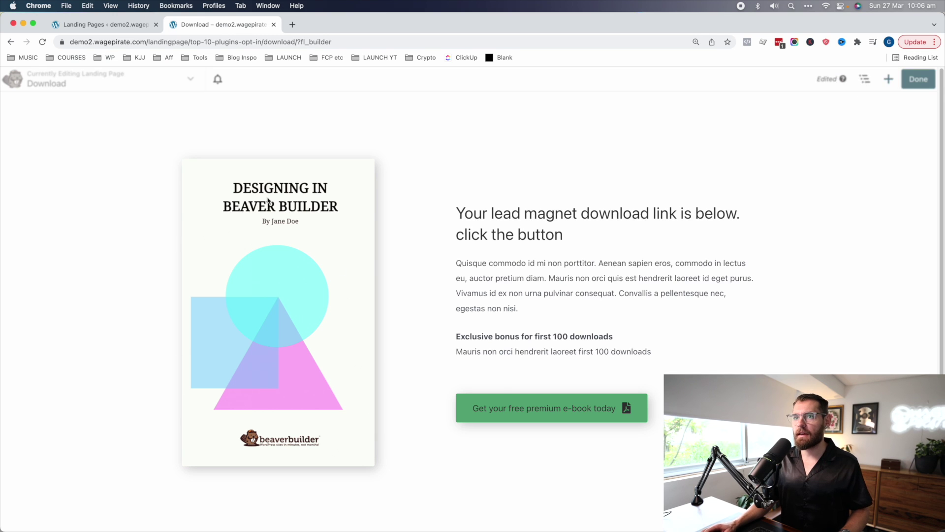
# Return to the refreshed Landing Pages list and create a folder named Top 10 Plugins
pyautogui.press('super+w')
pyautogui.press('super+r')
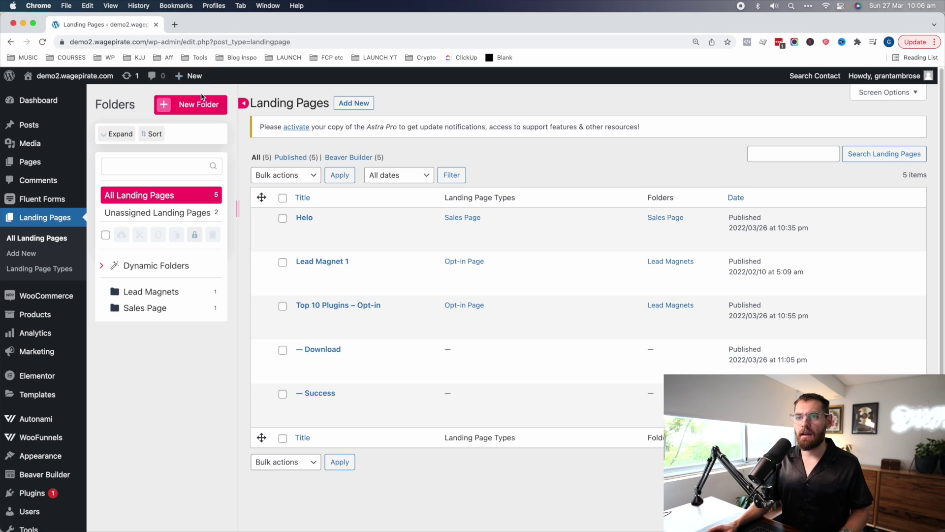
pyautogui.click(202, 106)
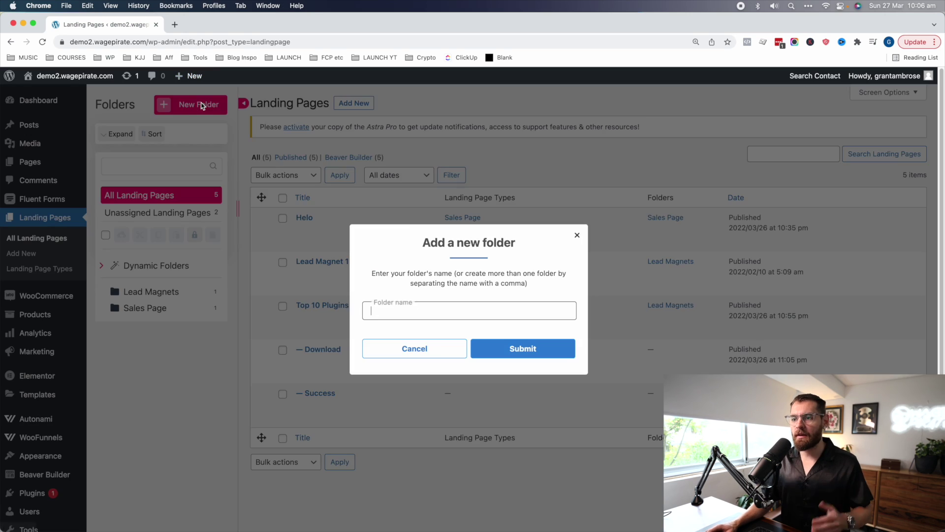
pyautogui.write('Top 10 Plugins')
pyautogui.press('Return')
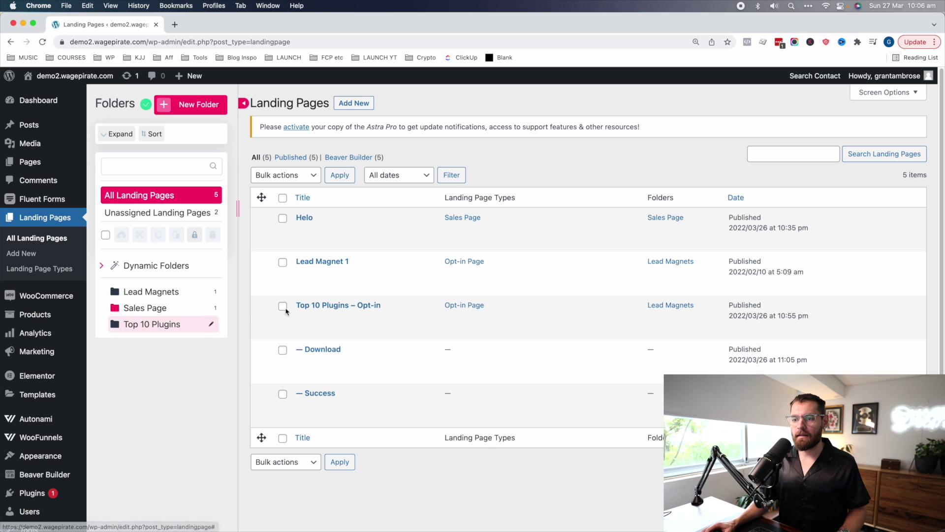
# Assign Top 10 Plugins – Opt-in, Download and Success to the Top 10 Plugins folder, and display that folder's contents
pyautogui.moveTo(262, 316); pyautogui.dragTo(147, 324)
pyautogui.moveTo(262, 360); pyautogui.dragTo(152, 325)
pyautogui.moveTo(262, 398); pyautogui.dragTo(145, 327)
pyautogui.click(152, 324)
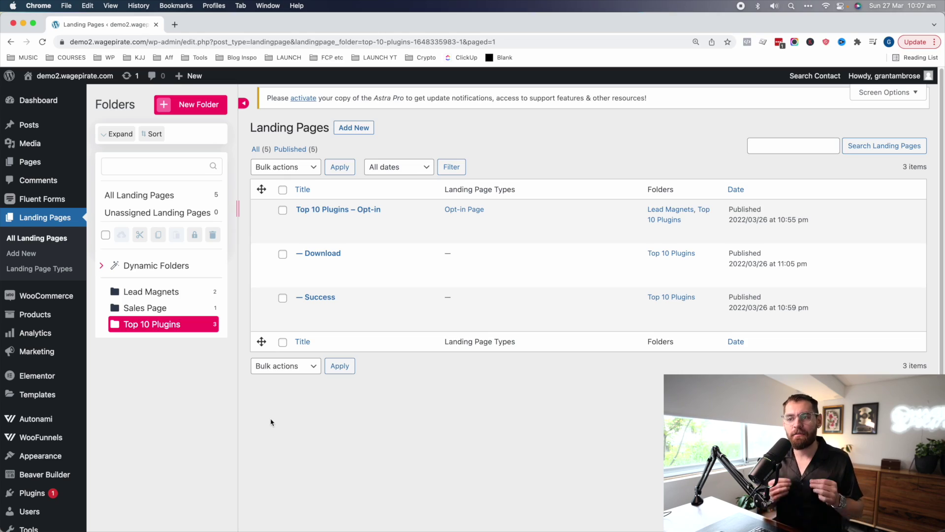
# Examine the opt-in, thank-you and download rows of the Top 10 Plugins – Opt-in page in Beaver Builder, and exit the editor
pyautogui.moveTo(285, 244)
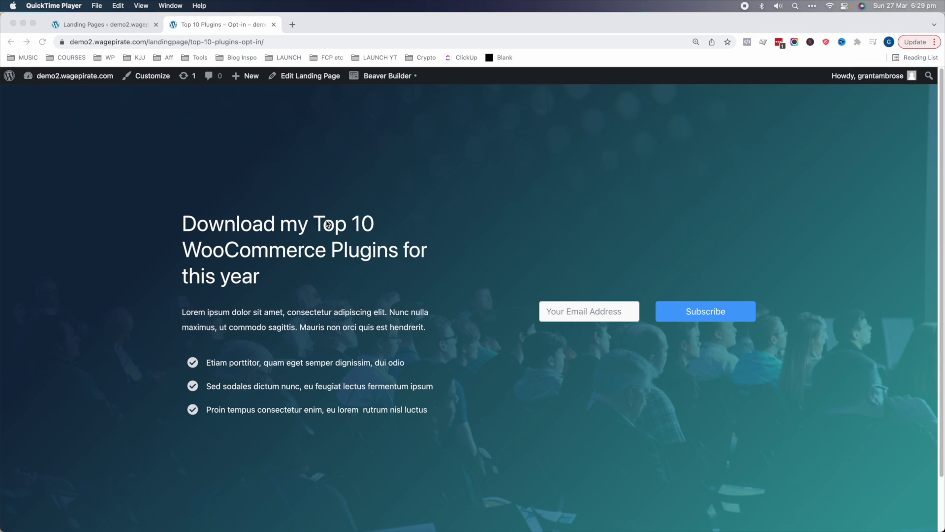
pyautogui.scroll(-3, 357, 418)
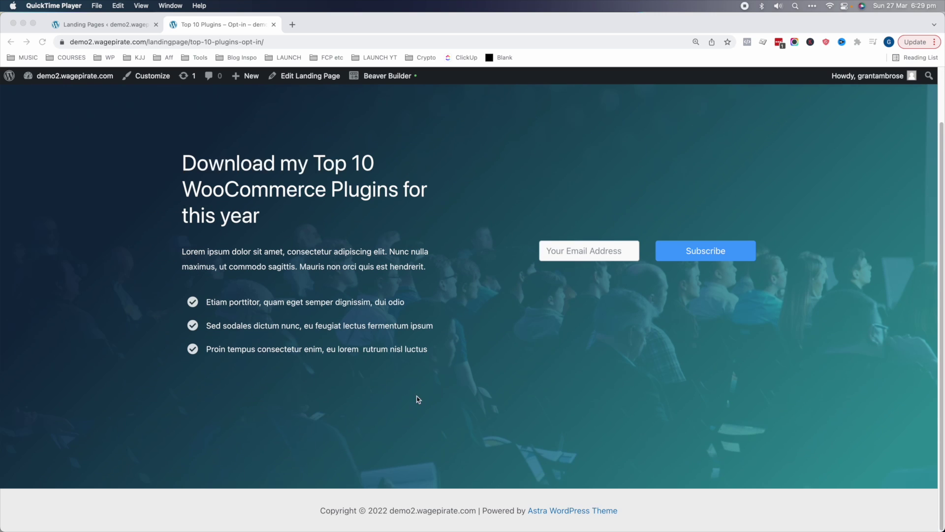
pyautogui.scroll(3, 323, 209)
pyautogui.click(383, 78)
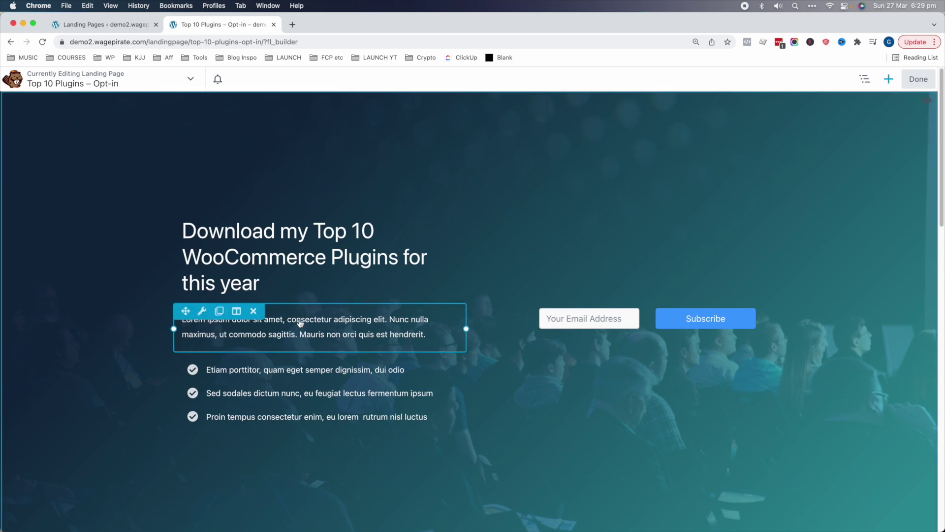
pyautogui.scroll(-3, 344, 350)
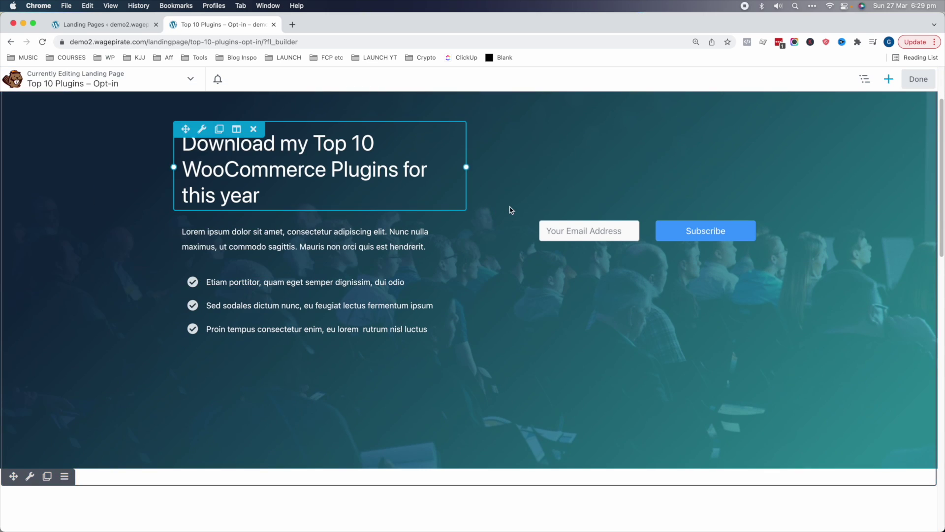
pyautogui.scroll(-10, 575, 243)
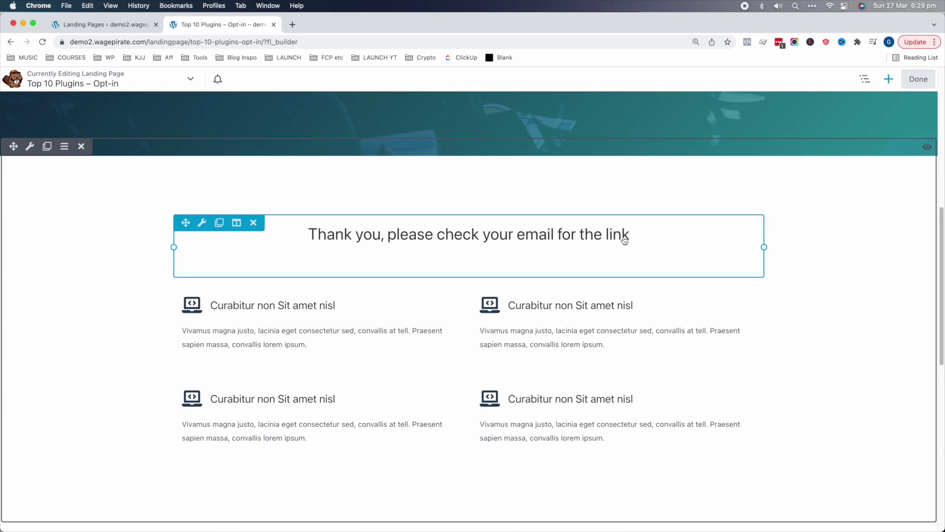
pyautogui.scroll(-13, 616, 244)
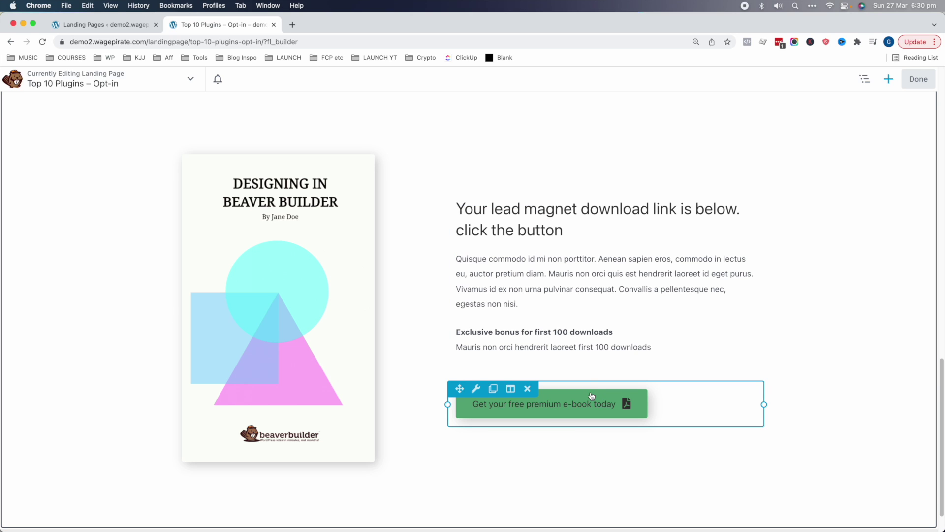
pyautogui.scroll(20, 591, 395)
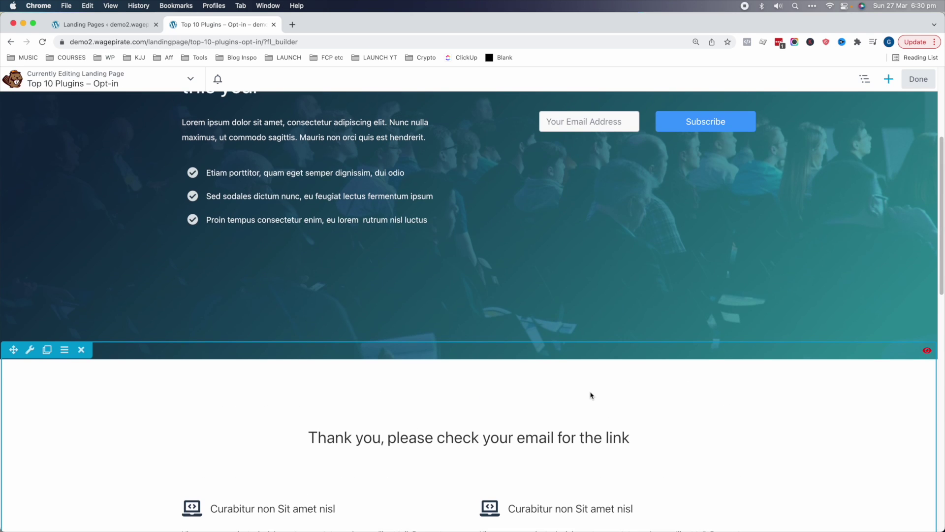
pyautogui.scroll(2, 591, 395)
pyautogui.scroll(-20, 590, 395)
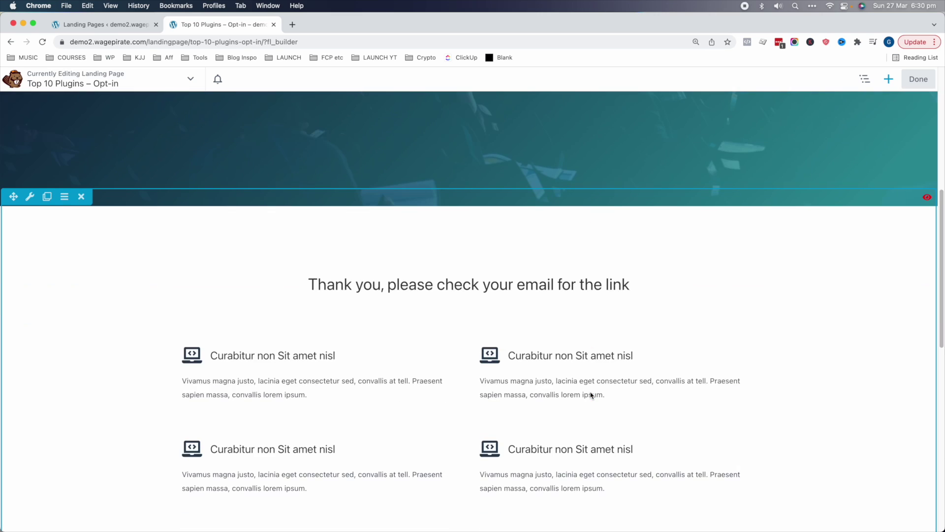
pyautogui.scroll(20, 591, 394)
pyautogui.click(919, 79)
# Load the live opt-in page with ?success=true appended to its URL to view the success content
pyautogui.scroll(-3, 941, 164)
pyautogui.scroll(3, 812, 254)
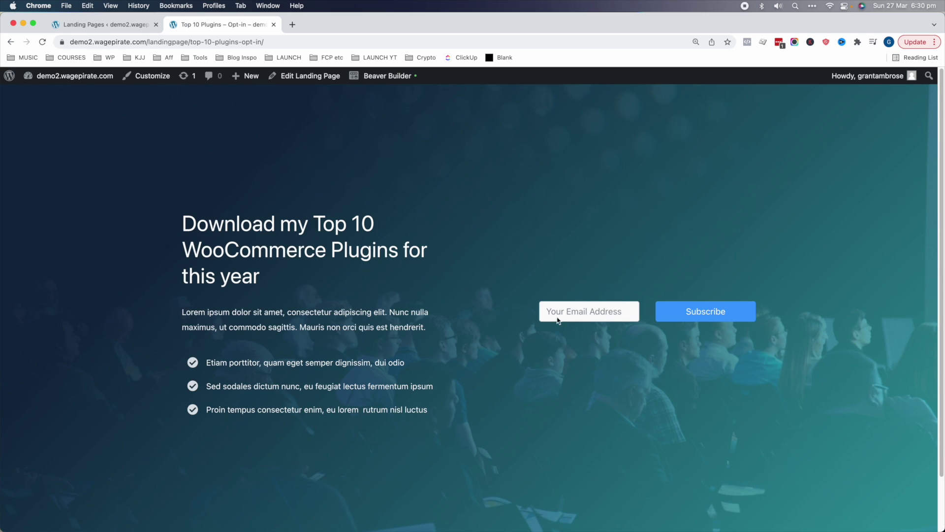
pyautogui.click(332, 41)
pyautogui.write('?success=true')
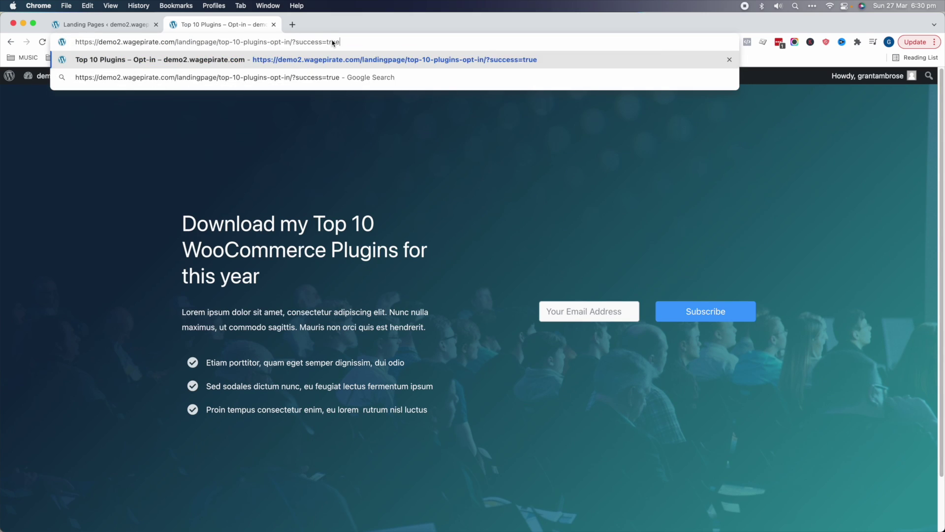
pyautogui.press('Return')
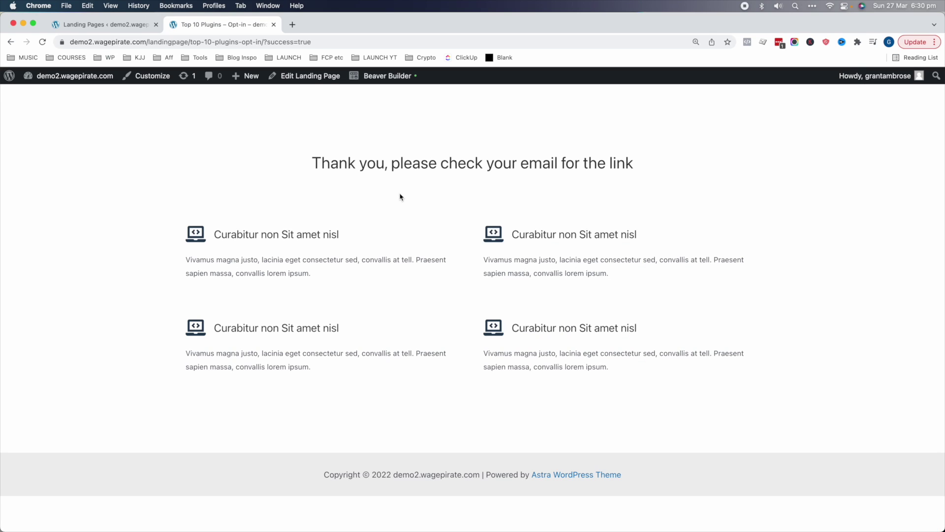
# Replace success with download in the URL parameter and load the page to view the download content
pyautogui.doubleClick(283, 42)
pyautogui.write('download')
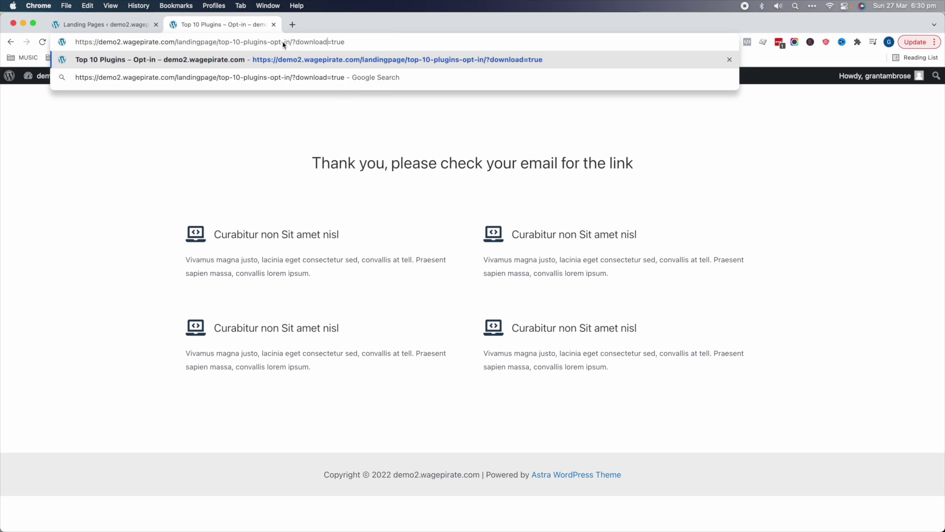
pyautogui.press('Return')
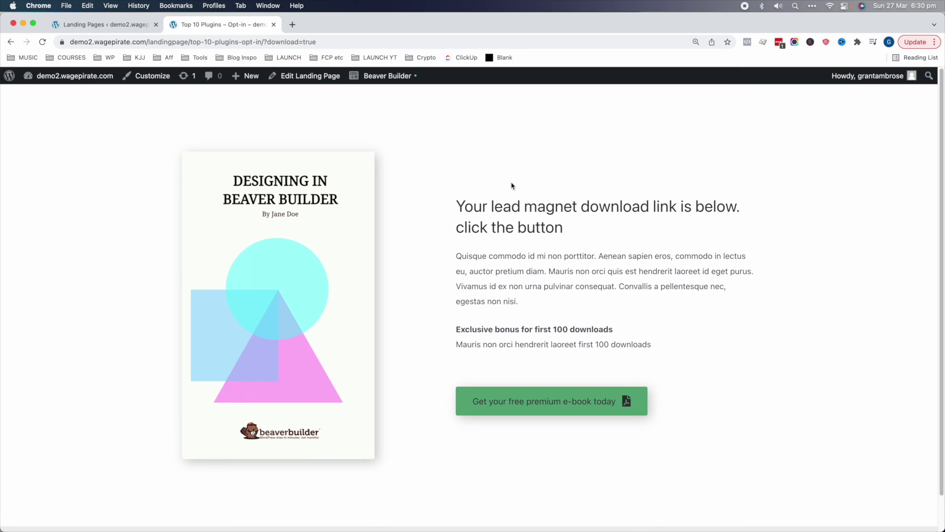
# Reopen the opt-in page in Beaver Builder to review its stacked rows, and exit back to the live page
pyautogui.click(406, 79)
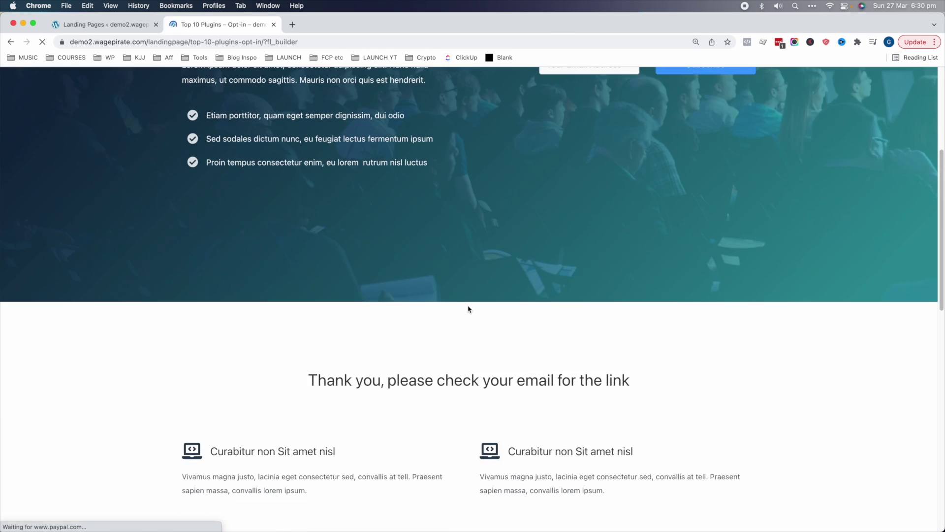
pyautogui.scroll(15, 468, 309)
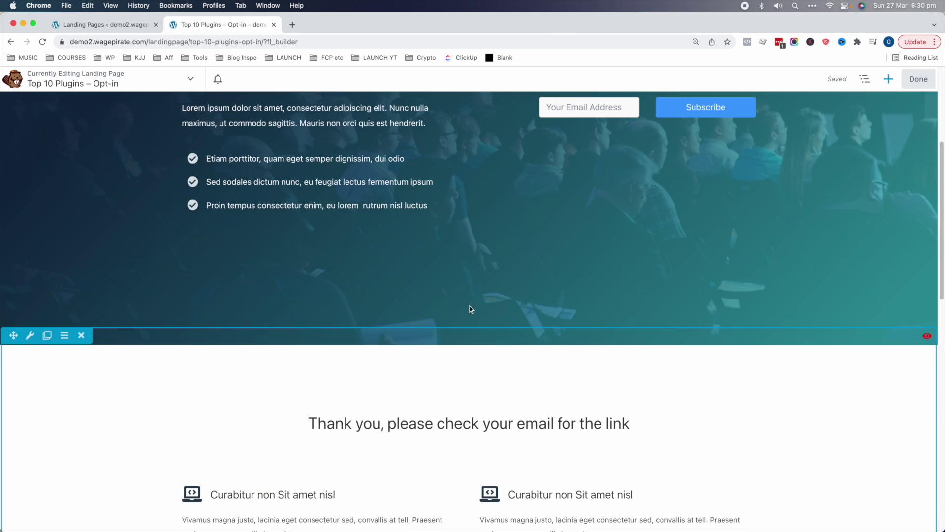
pyautogui.click(918, 78)
pyautogui.click(908, 101)
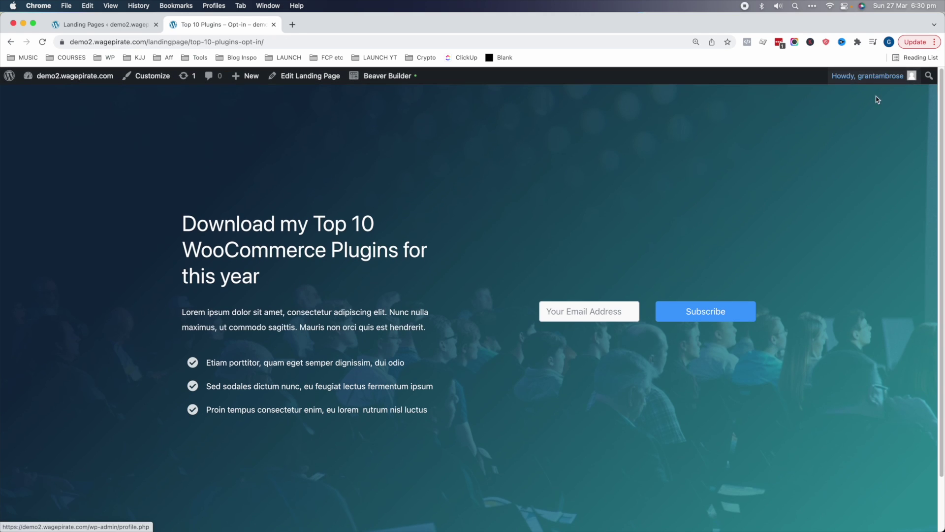
pyautogui.scroll(2, 477, 436)
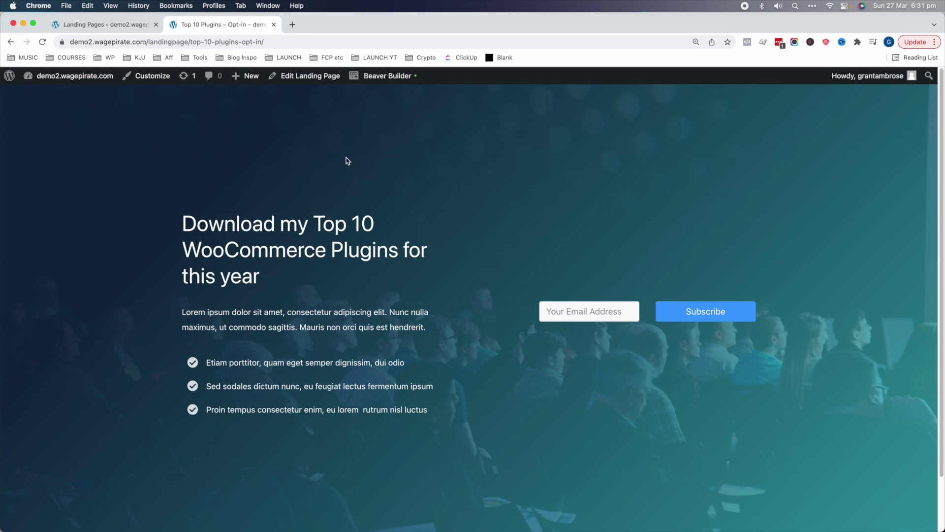
# Look over the Beaver Themer product page and the Google results for "elementor conditional logic"
pyautogui.click(111, 24)
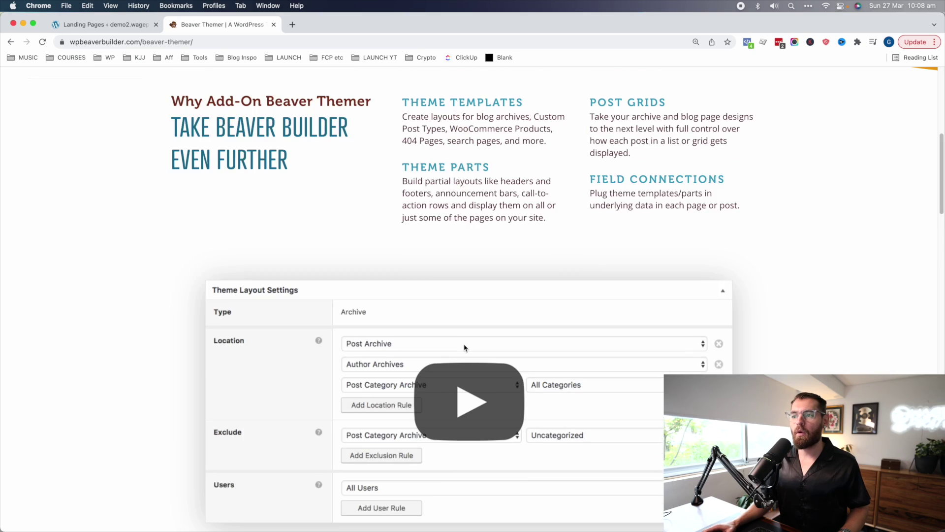
pyautogui.scroll(10, 464, 347)
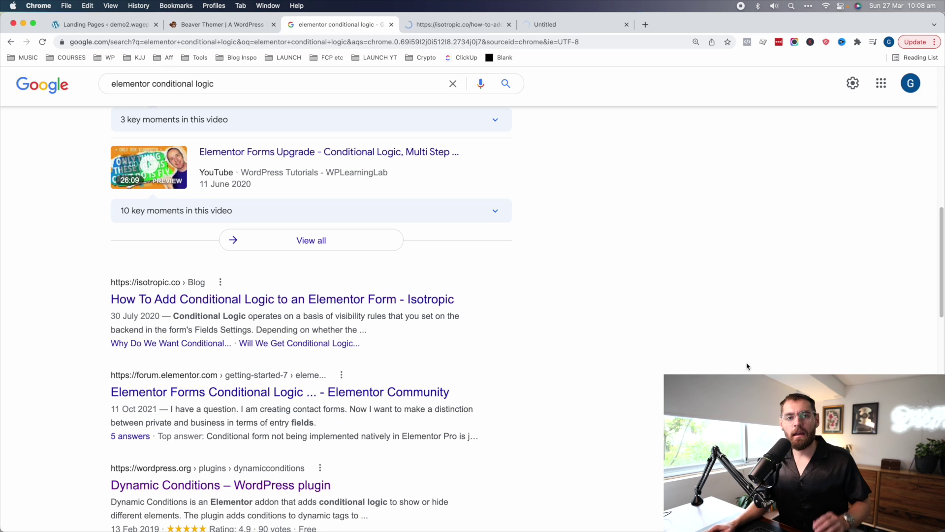
pyautogui.scroll(-3, 746, 363)
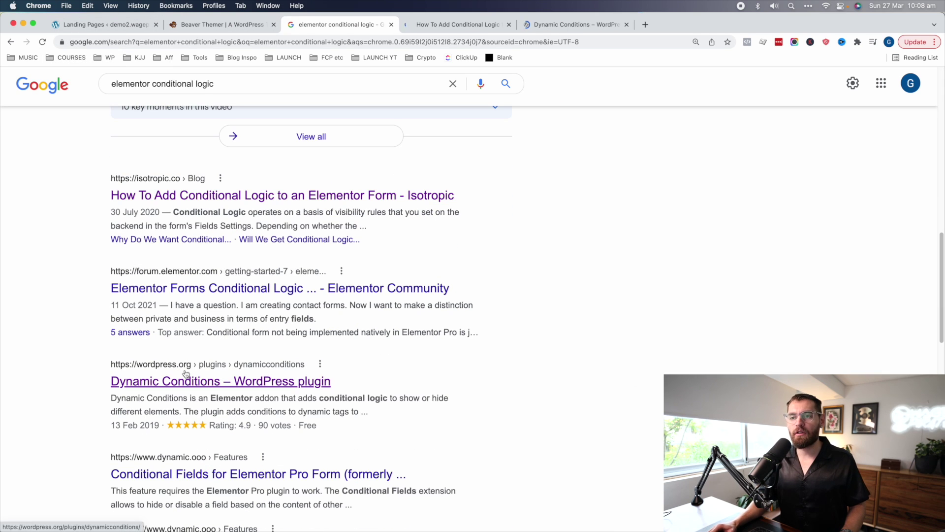
# Read the Dynamic Conditions plugin's description and usage instructions on WordPress.org, close that page, and return to the Beaver Themer page
pyautogui.click(560, 25)
pyautogui.scroll(-7, 413, 291)
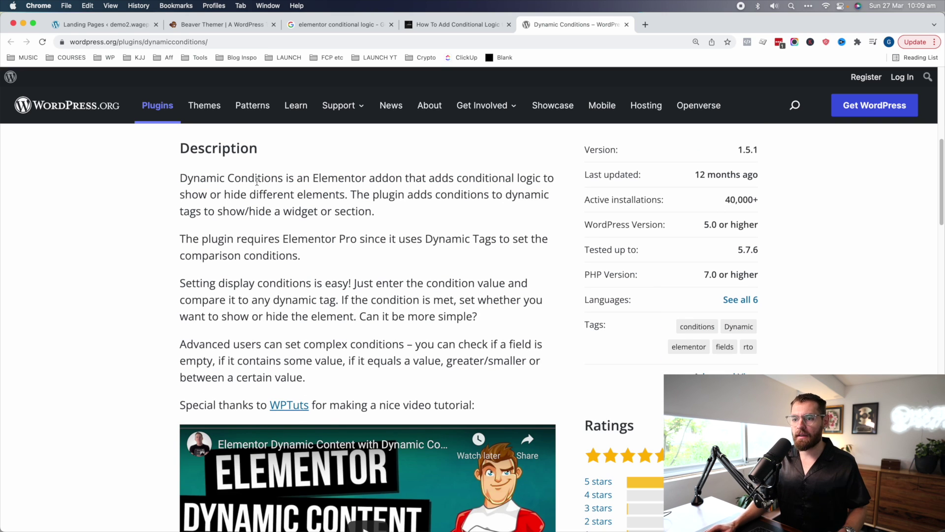
pyautogui.scroll(-6, 371, 438)
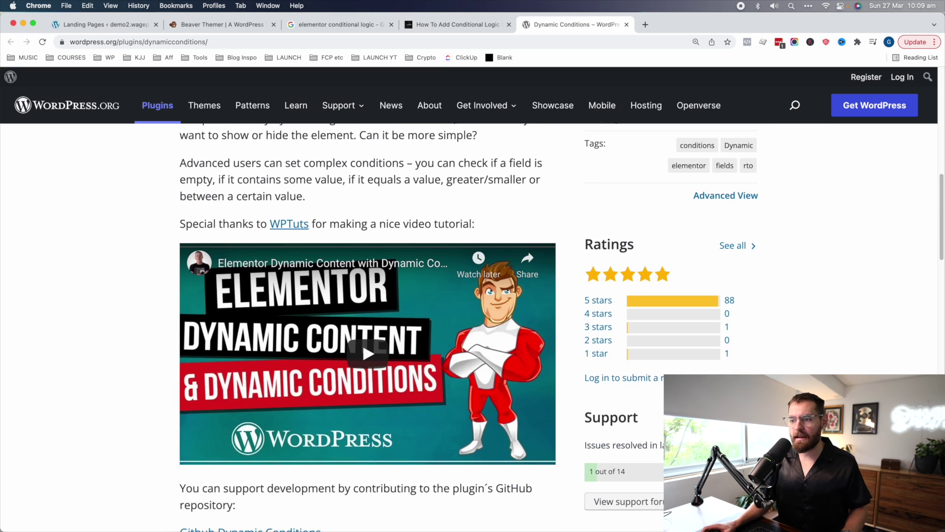
pyautogui.scroll(-10, 370, 438)
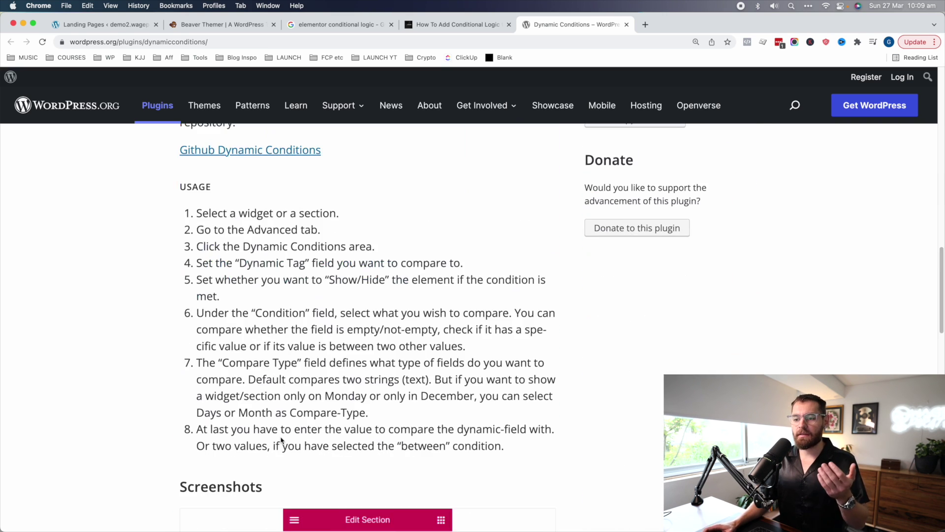
pyautogui.scroll(-6, 282, 440)
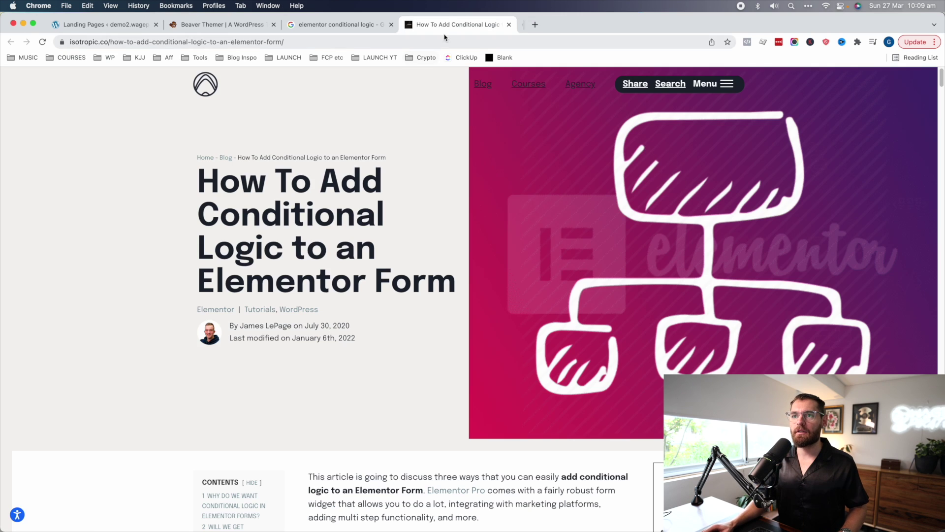
pyautogui.press('super+w')
pyautogui.click(245, 24)
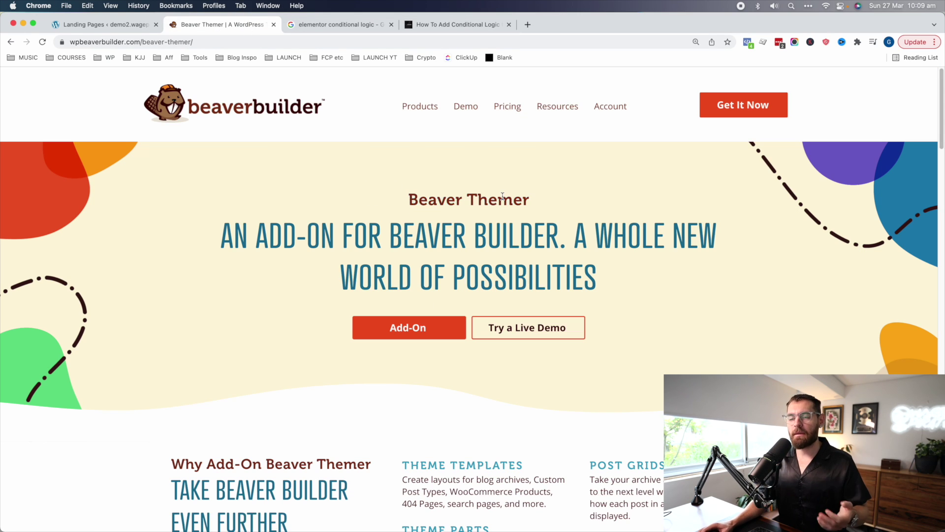
# Open the Top 10 Plugins – Opt-in page in Beaver Builder and add the saved row "aaa - success" below the hero row
pyautogui.click(104, 25)
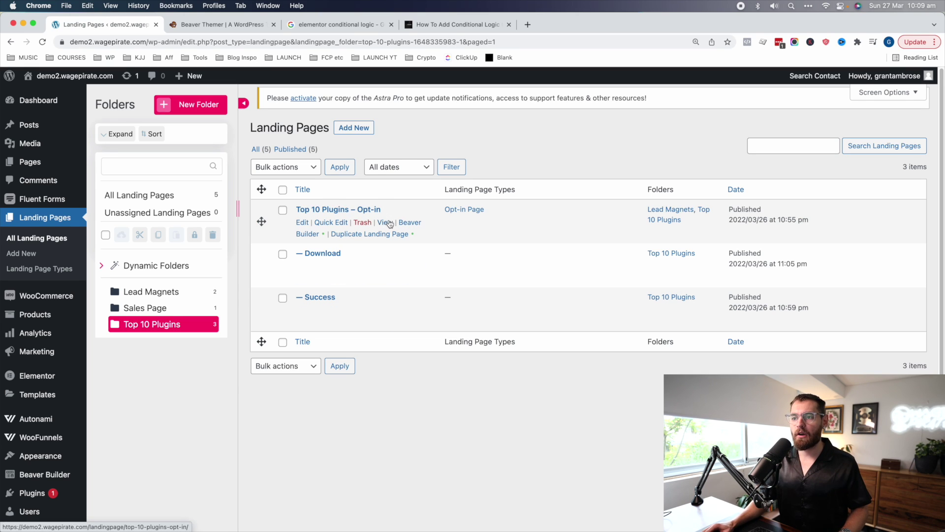
pyautogui.click(410, 223)
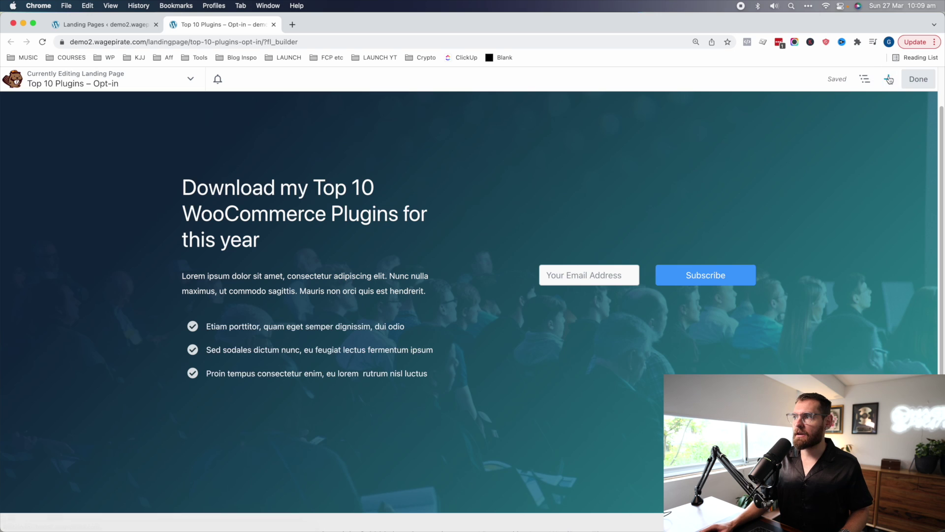
pyautogui.click(888, 109)
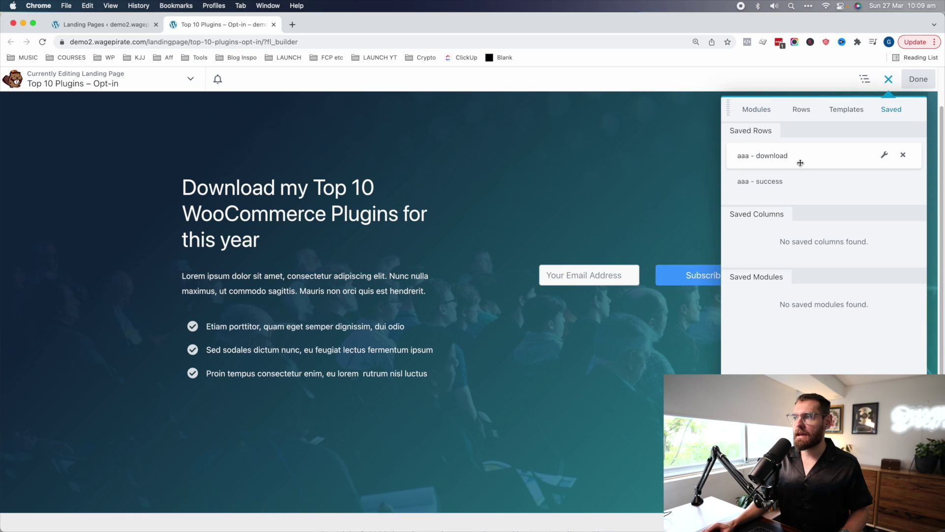
pyautogui.scroll(-1, 536, 321)
pyautogui.moveTo(788, 189); pyautogui.dragTo(374, 460)
# Add the saved row "aaa - download" below the success row and review the stacked rows
pyautogui.click(889, 78)
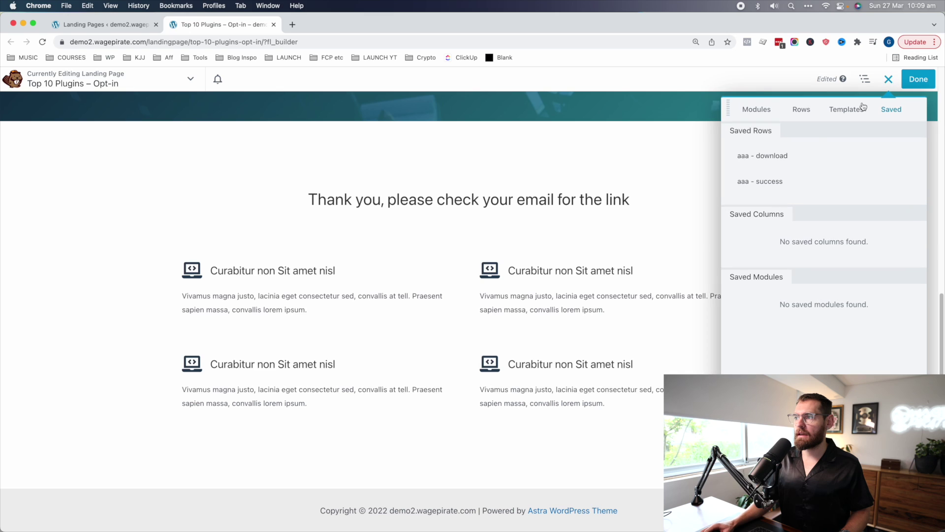
pyautogui.moveTo(768, 155); pyautogui.dragTo(405, 481)
pyautogui.scroll(-6, 447, 343)
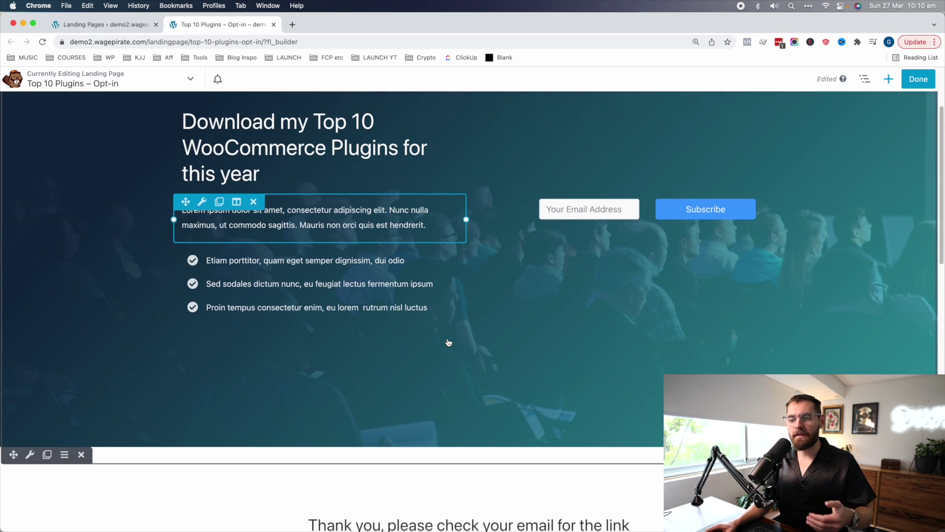
pyautogui.scroll(-10, 449, 343)
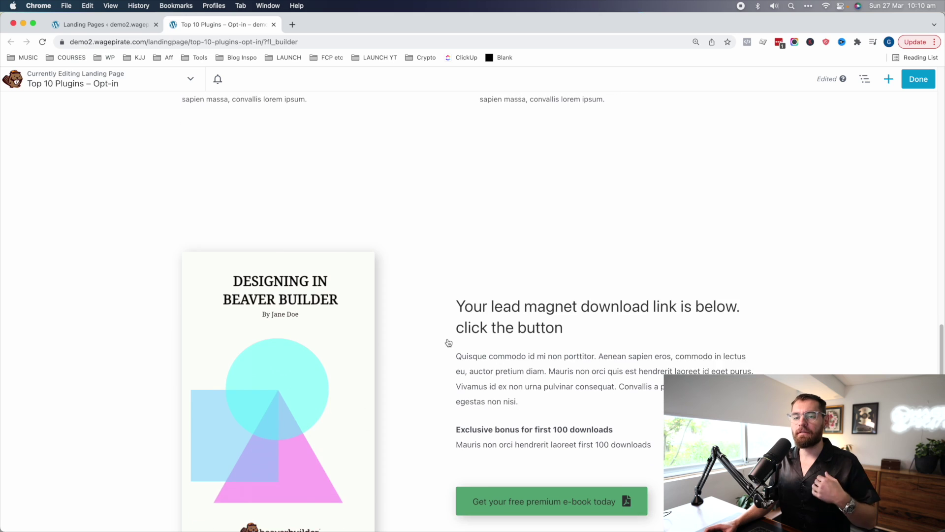
pyautogui.scroll(-2, 448, 342)
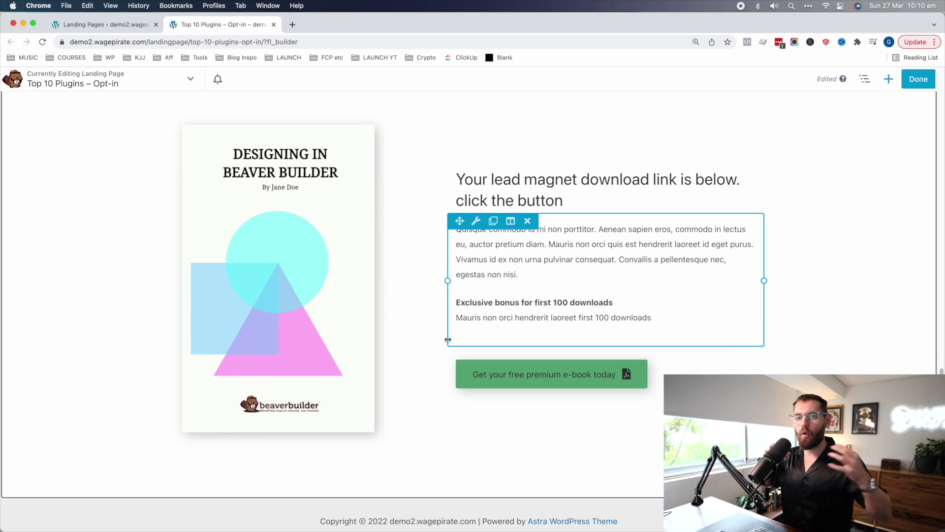
pyautogui.scroll(3, 447, 340)
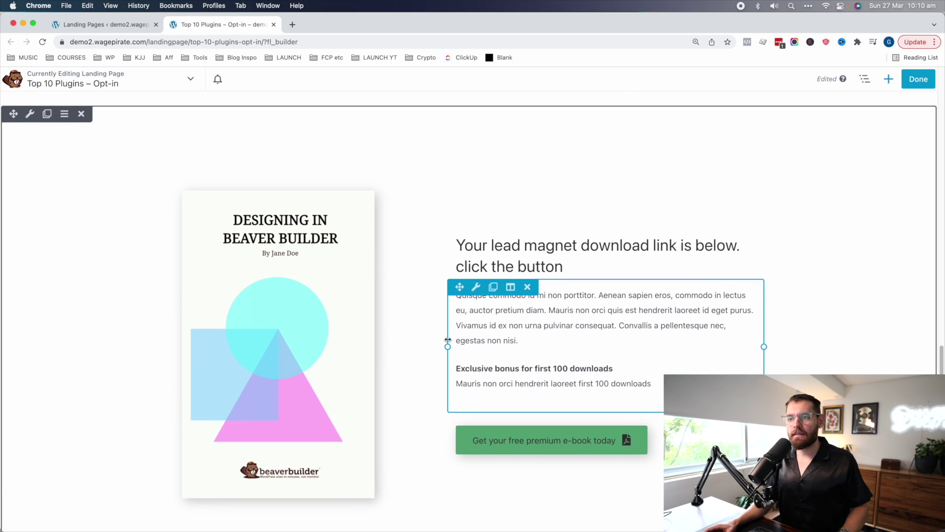
pyautogui.scroll(8, 167, 164)
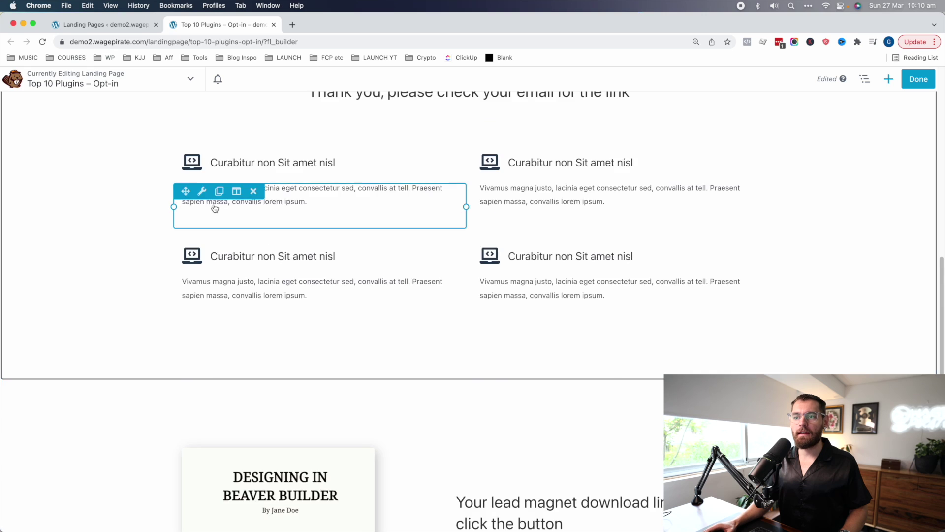
# Set the thank-you row's display to Conditional Logic with the rule URL Variable success equals true
pyautogui.scroll(-1, 112, 287)
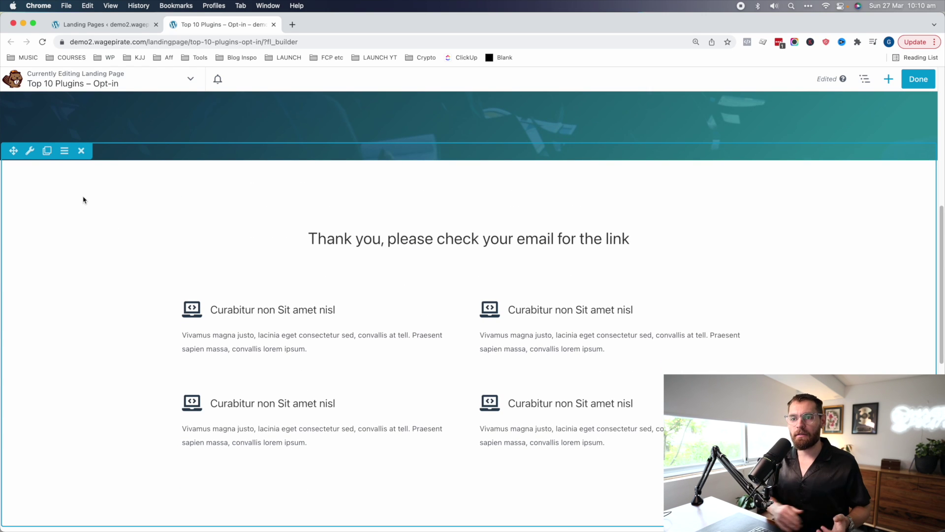
pyautogui.click(30, 150)
pyautogui.click(105, 142)
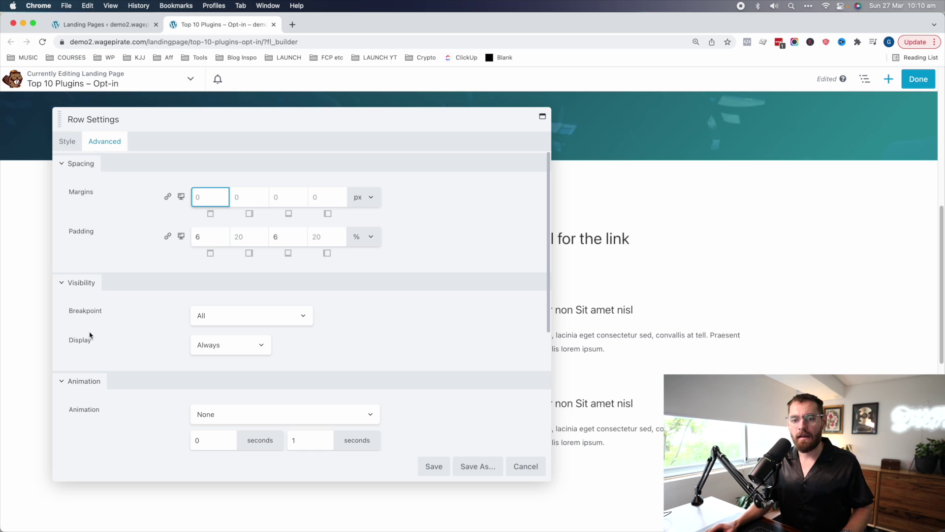
pyautogui.click(220, 346)
pyautogui.click(223, 382)
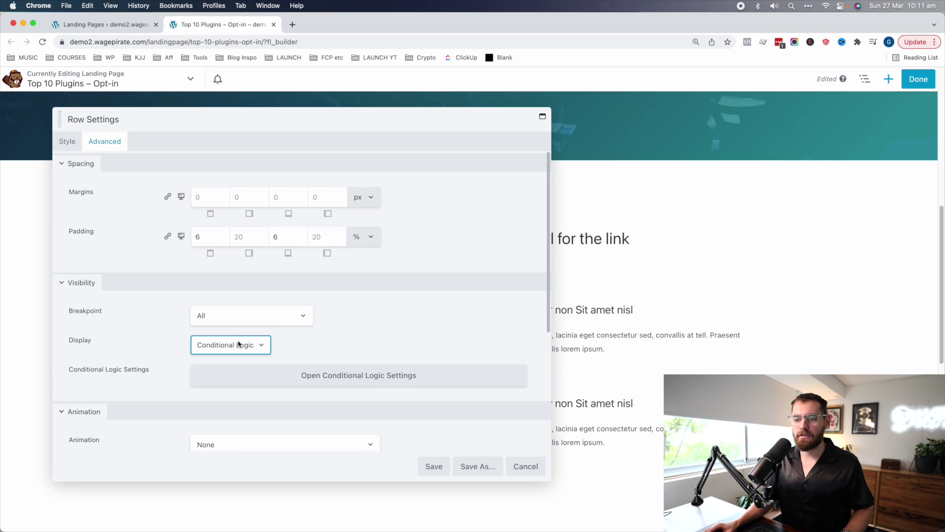
pyautogui.click(397, 382)
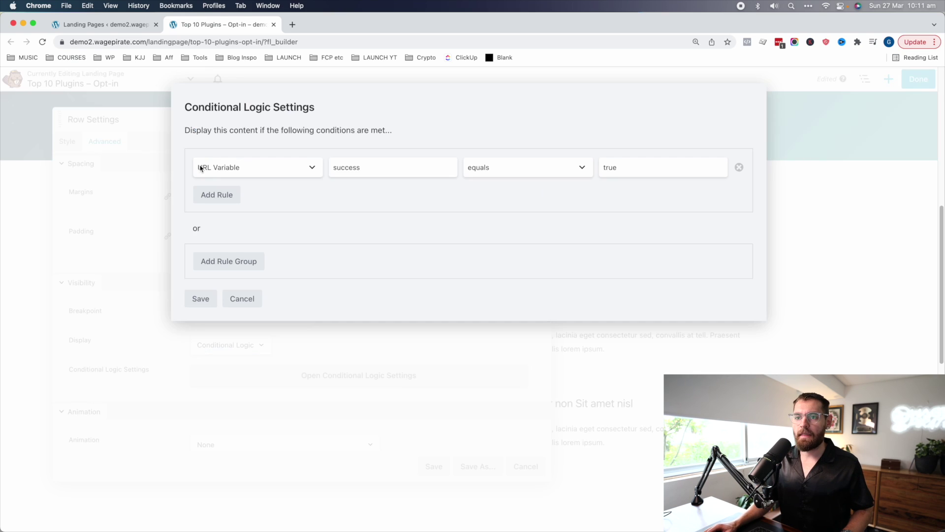
pyautogui.click(217, 168)
pyautogui.click(374, 189)
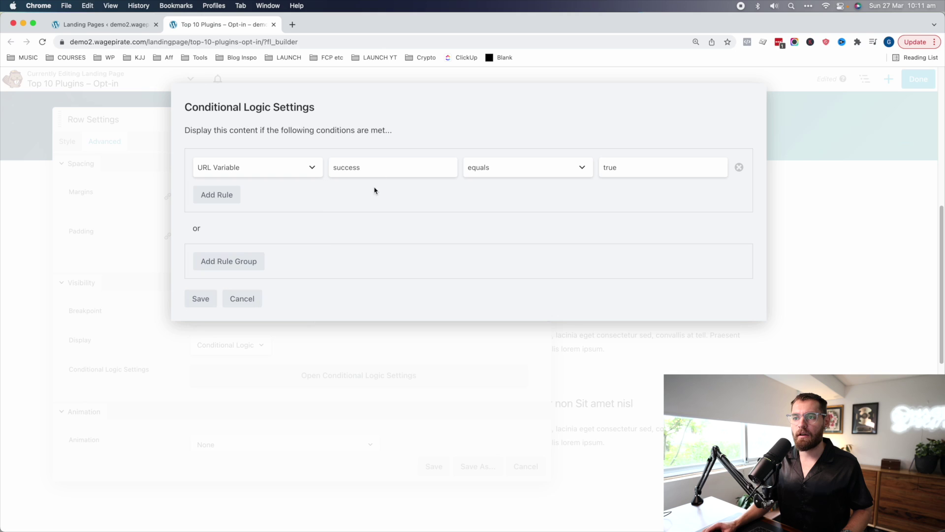
pyautogui.moveTo(340, 168); pyautogui.dragTo(362, 168)
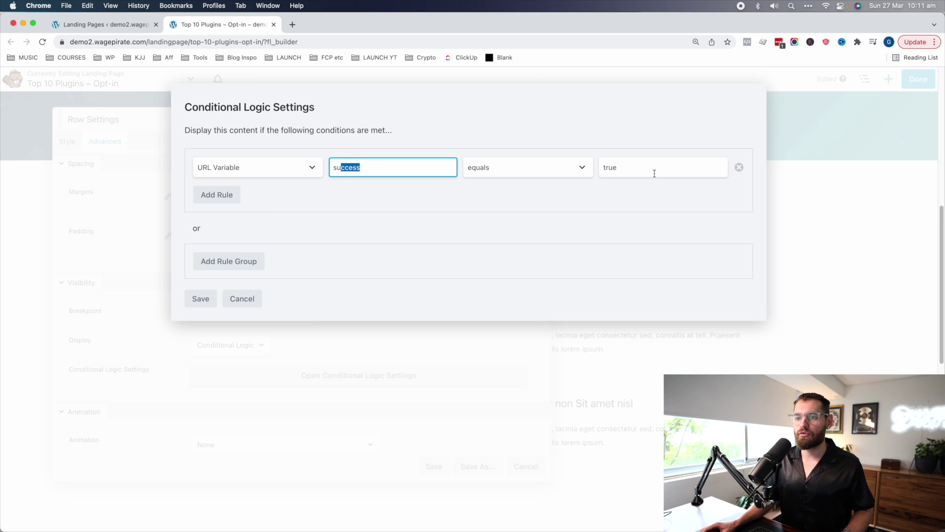
# Append ?success=true to the page address as an example, and save the thank-you row's conditional rule and settings
pyautogui.click(357, 41)
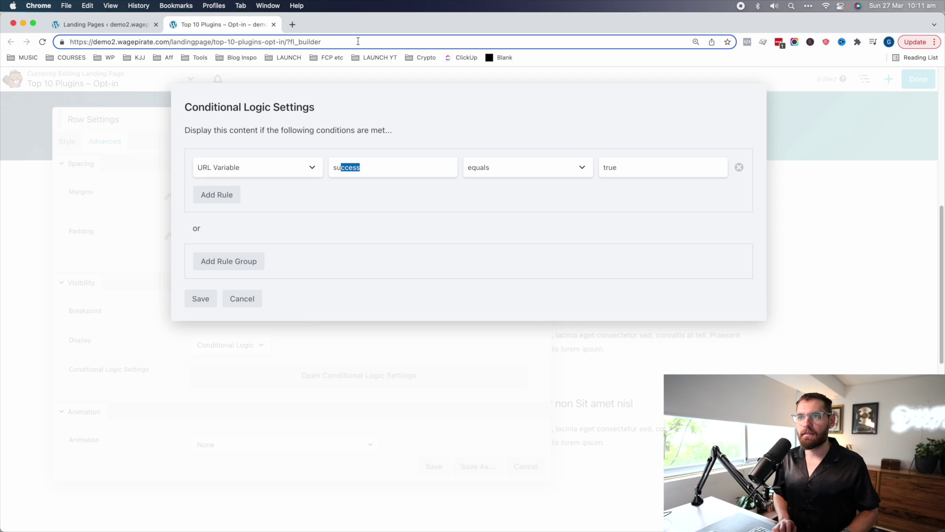
pyautogui.write('?success=tru')
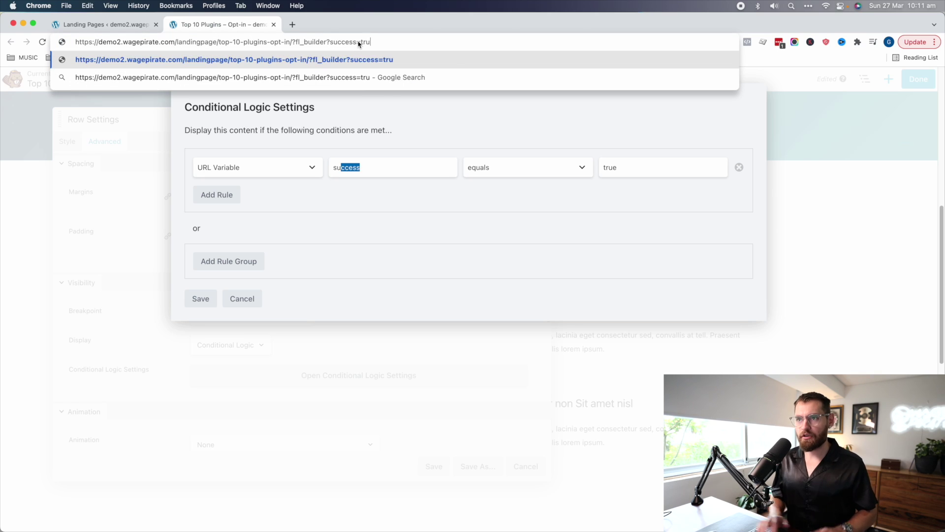
pyautogui.write('e')
pyautogui.press('Return')
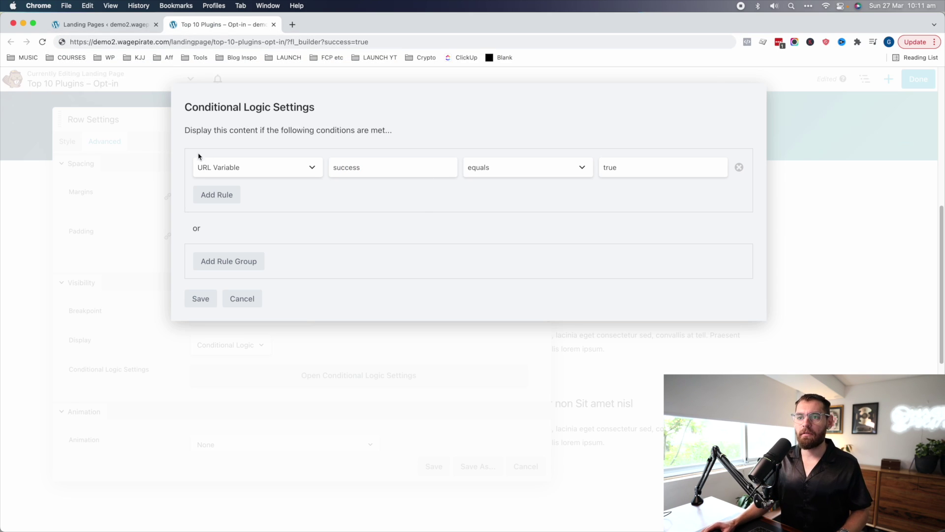
pyautogui.click(200, 298)
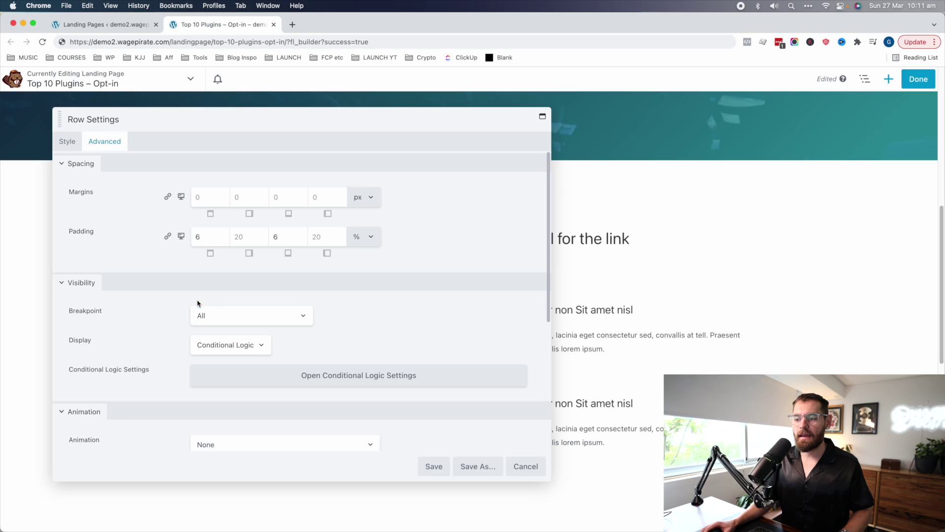
pyautogui.click(433, 466)
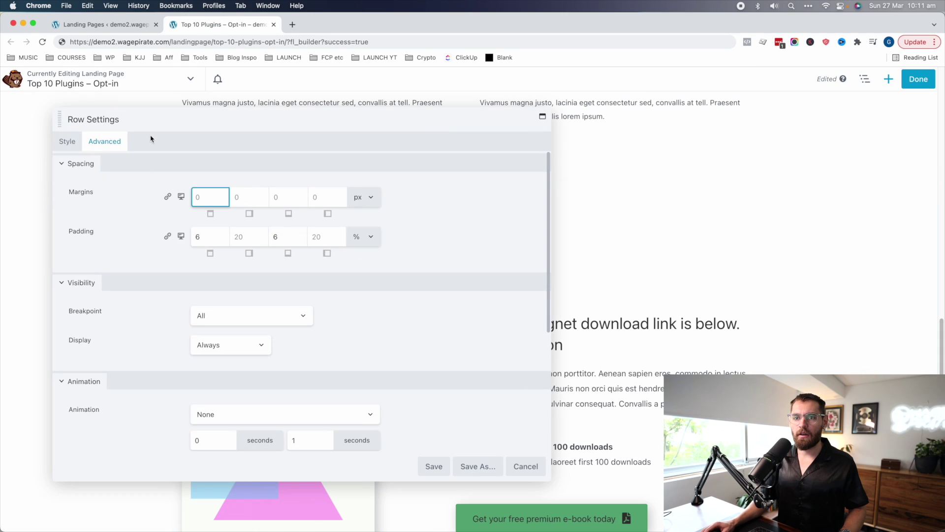
# Set the download row's display to Conditional Logic with the rule URL Variable download equals true
pyautogui.click(225, 347)
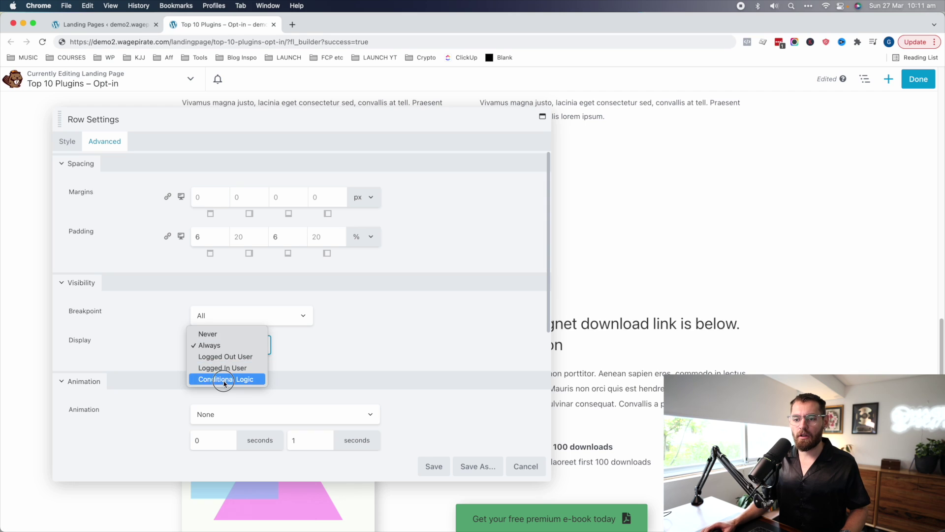
pyautogui.click(226, 380)
pyautogui.click(356, 377)
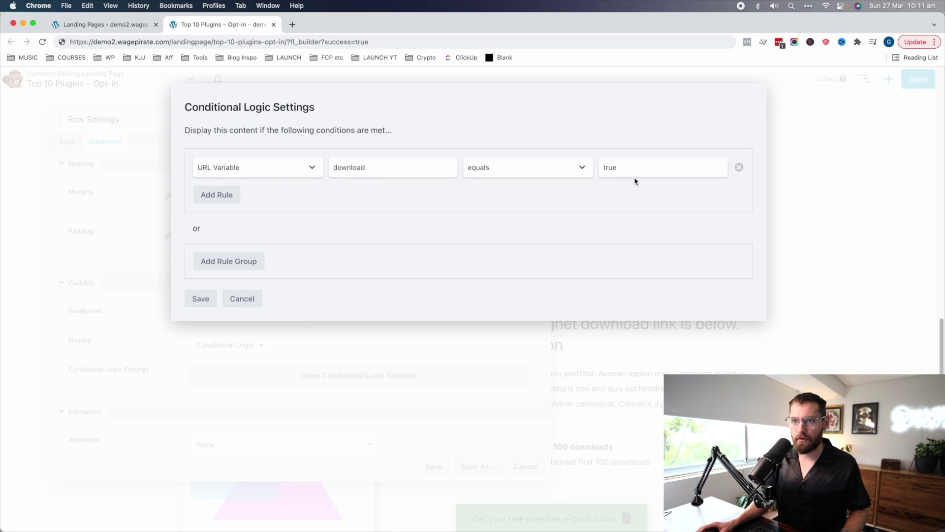
# Append download=true to the page address as an example of the download row's URL variable
pyautogui.click(393, 42)
pyautogui.click(392, 41)
pyautogui.write('download')
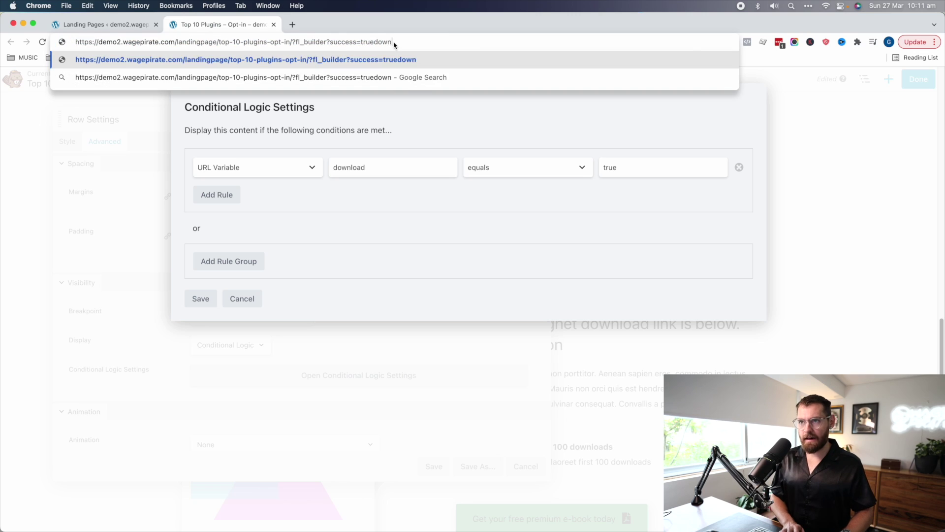
pyautogui.write('=true')
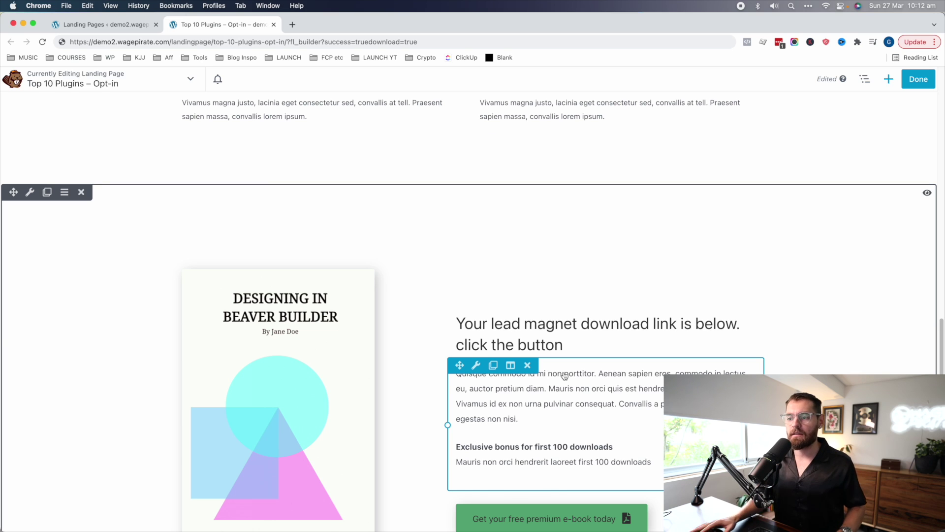
# Set the opt-in hero row's display to Conditional Logic with the rule URL Variable success is not set
pyautogui.scroll(3, 458, 338)
pyautogui.scroll(9, 456, 338)
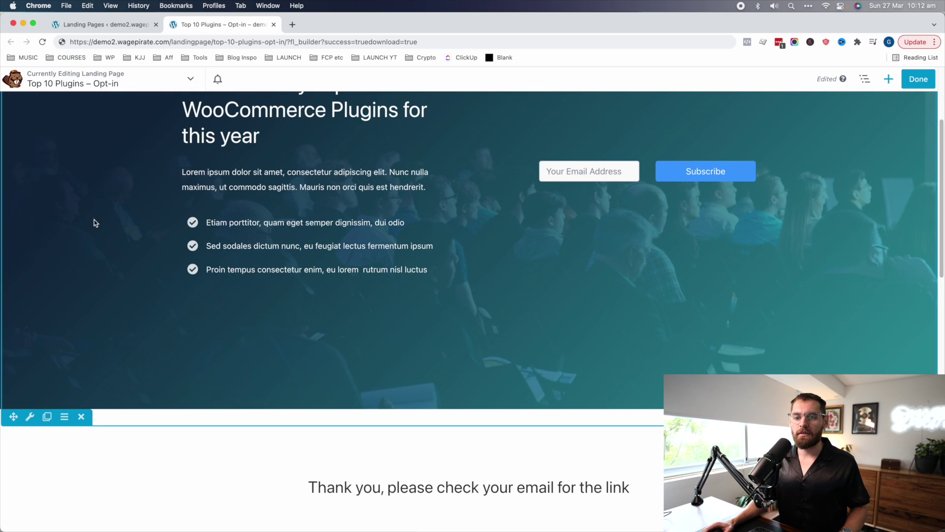
pyautogui.click(31, 417)
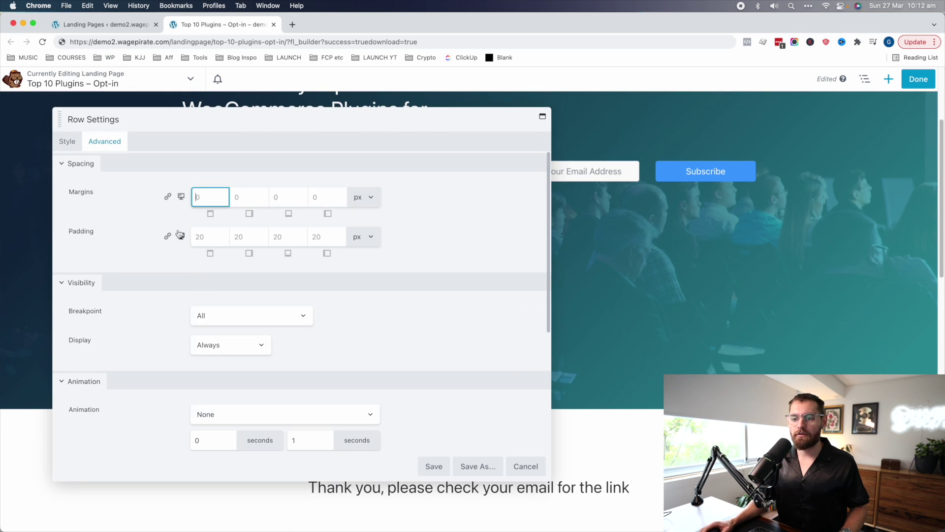
pyautogui.click(212, 345)
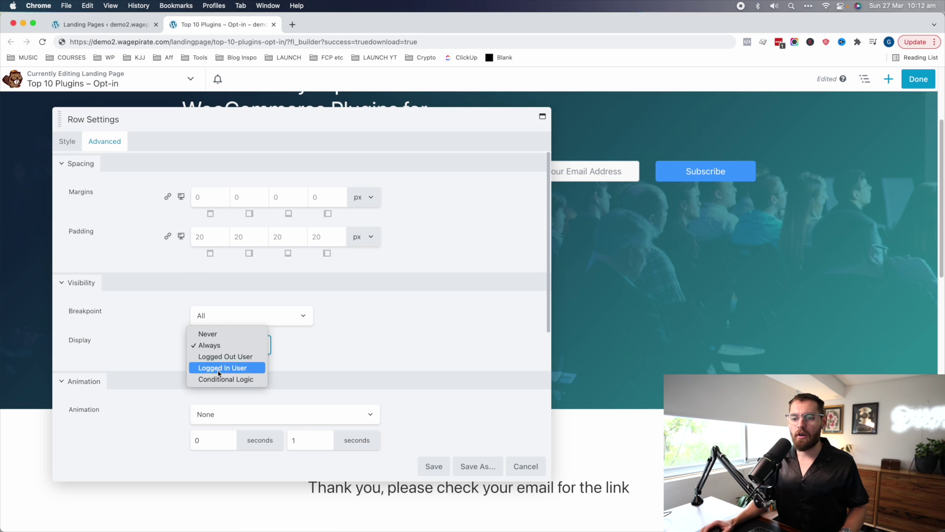
pyautogui.click(225, 379)
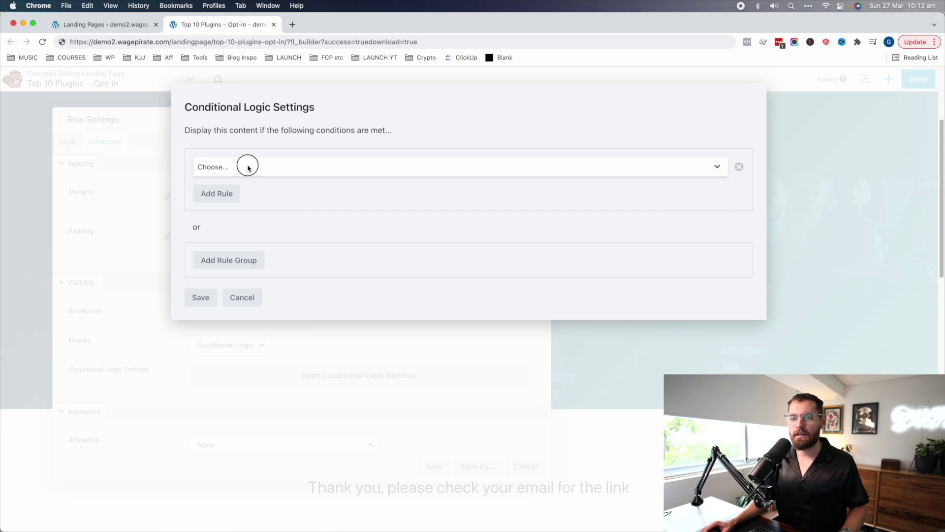
pyautogui.click(249, 168)
pyautogui.click(231, 294)
pyautogui.click(381, 168)
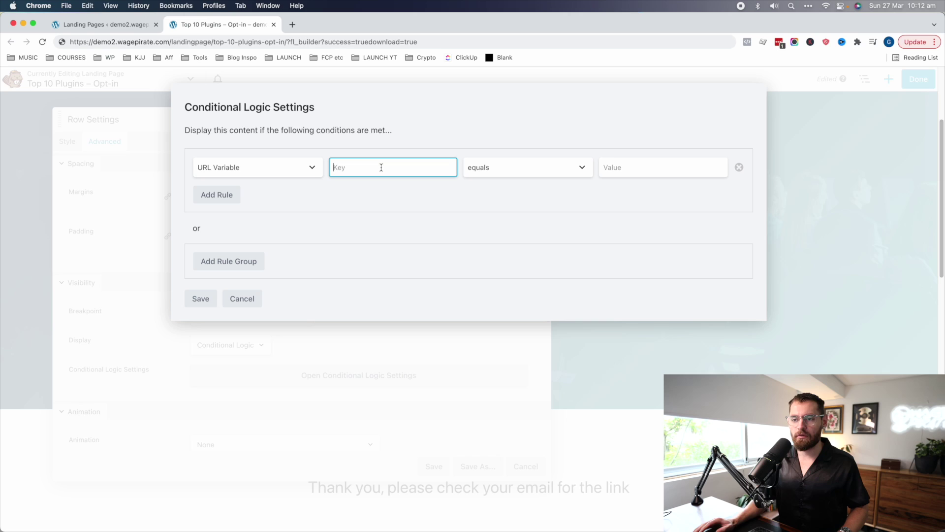
pyautogui.write('success')
pyautogui.click(529, 168)
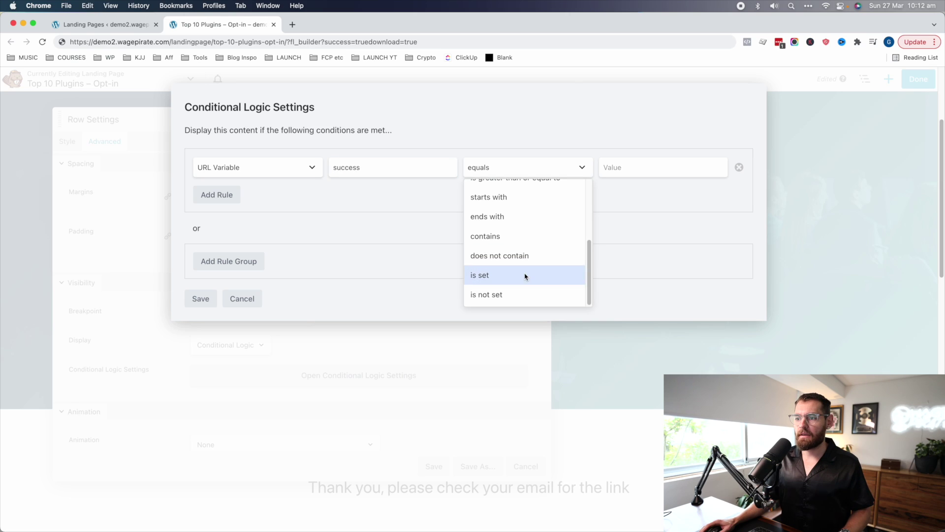
pyautogui.click(491, 294)
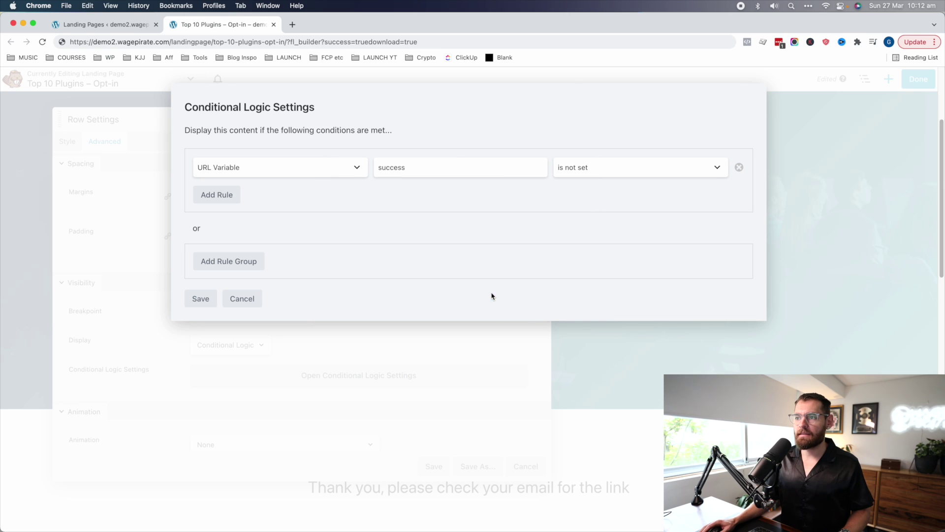
# Add a second rule to the opt-in hero row, URL Variable download is not set, and save the row settings
pyautogui.click(212, 193)
pyautogui.click(228, 195)
pyautogui.click(247, 321)
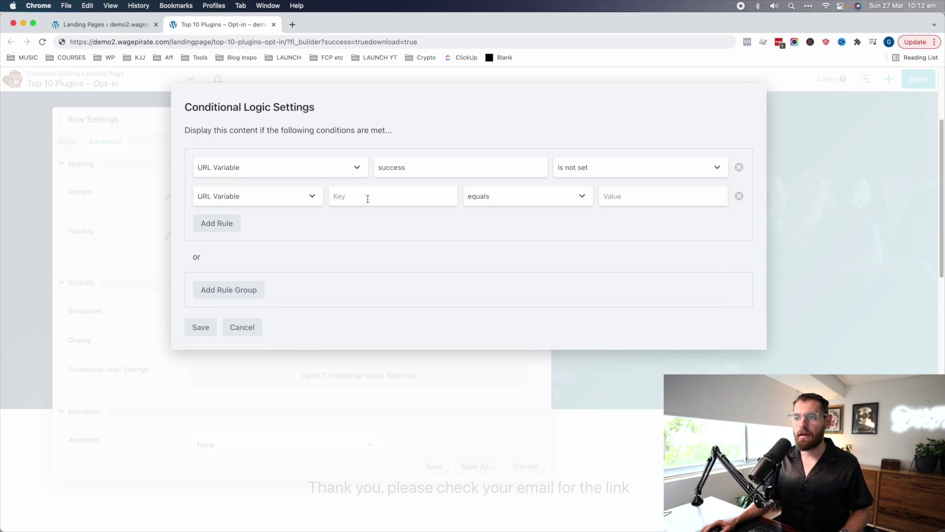
pyautogui.click(392, 196)
pyautogui.write('download')
pyautogui.click(496, 205)
pyautogui.click(493, 323)
pyautogui.click(404, 171)
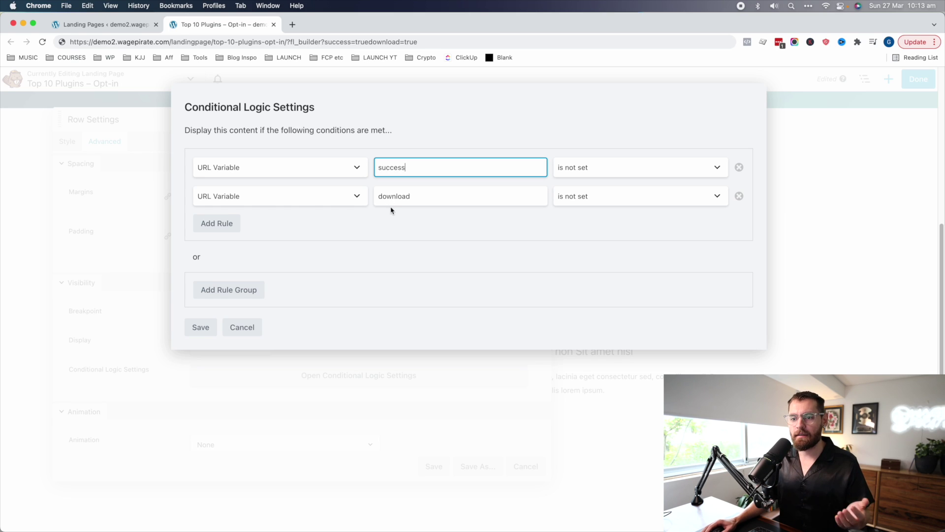
pyautogui.click(216, 327)
pyautogui.click(434, 466)
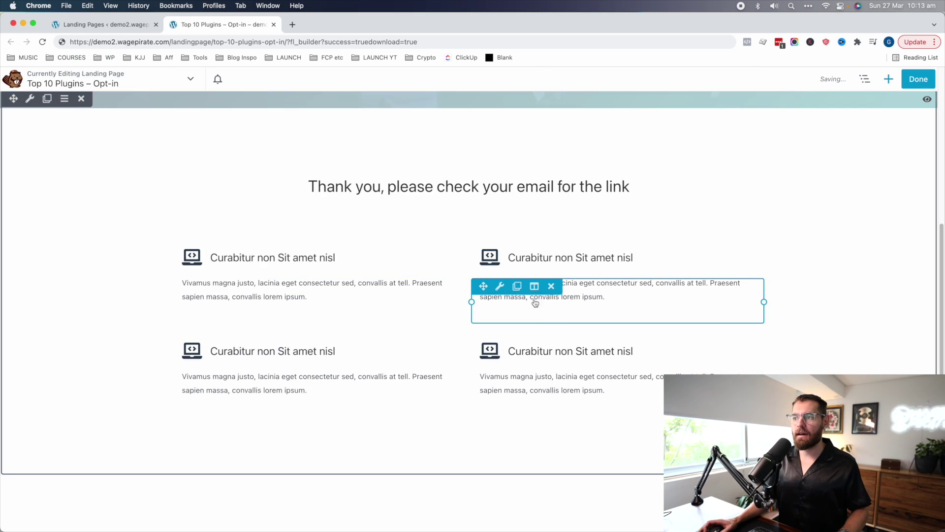
# Finish editing the Top 10 Plugins – Opt-in page
pyautogui.scroll(5, 534, 312)
pyautogui.click(916, 80)
pyautogui.click(871, 79)
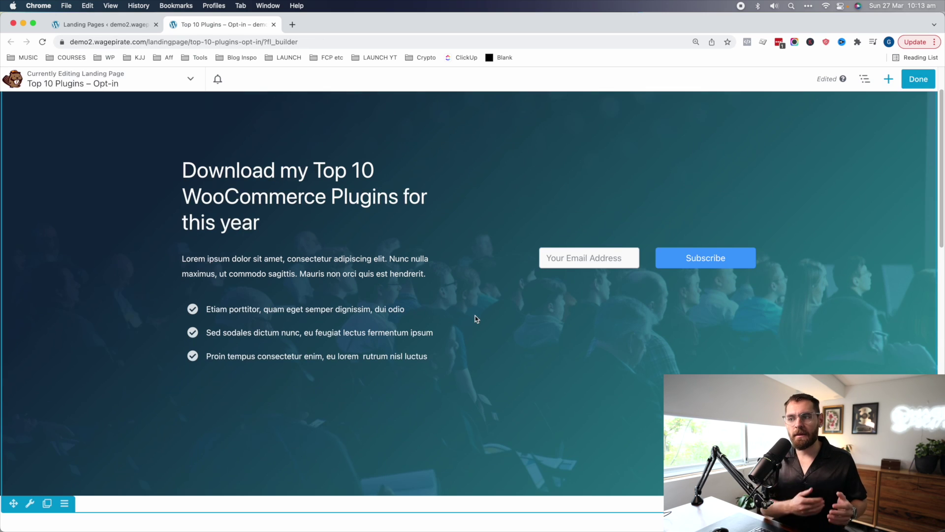
# Open the general settings of the opt-in row's HTML module to check the embedded form
pyautogui.click(651, 260)
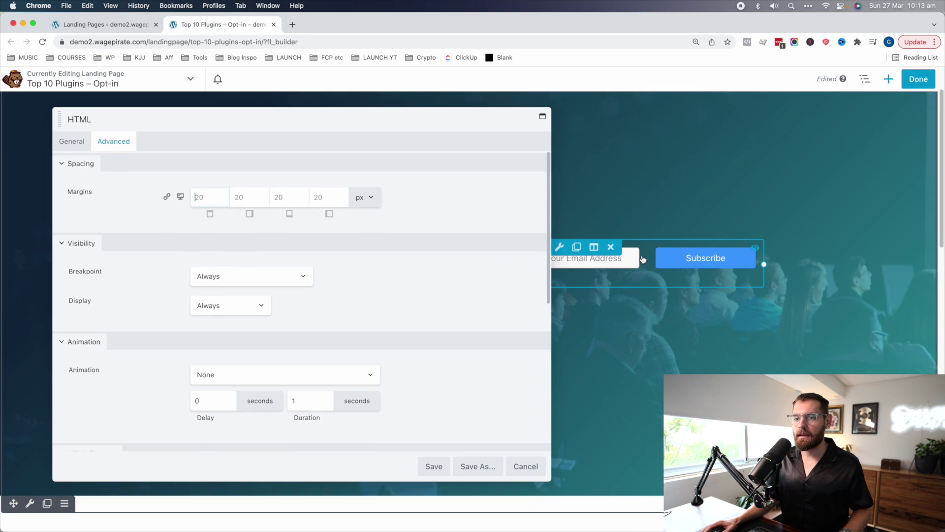
pyautogui.click(72, 141)
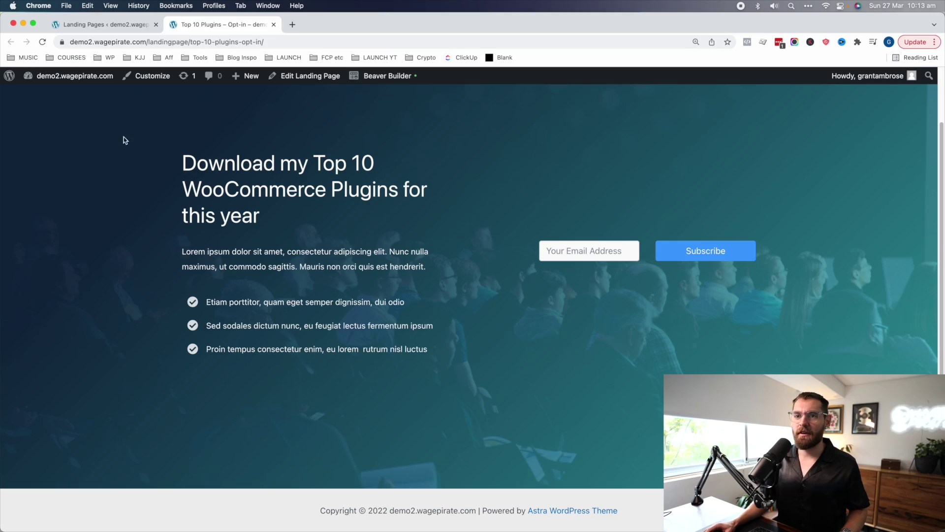
# Open the WordPress dashboard in a new browser tab and open Subscription Form (#3) in Fluent Forms for editing
pyautogui.keyDown('super'); pyautogui.click(75, 76); pyautogui.keyUp('super')
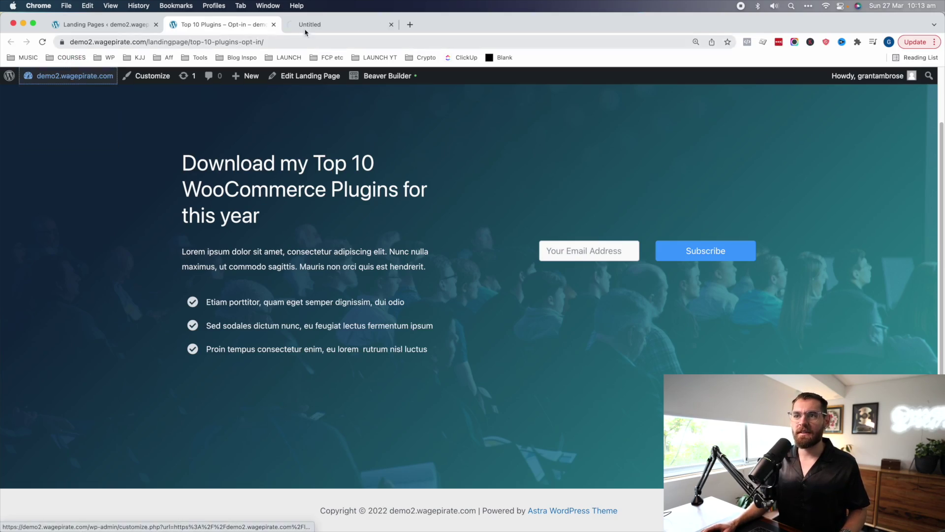
pyautogui.click(357, 24)
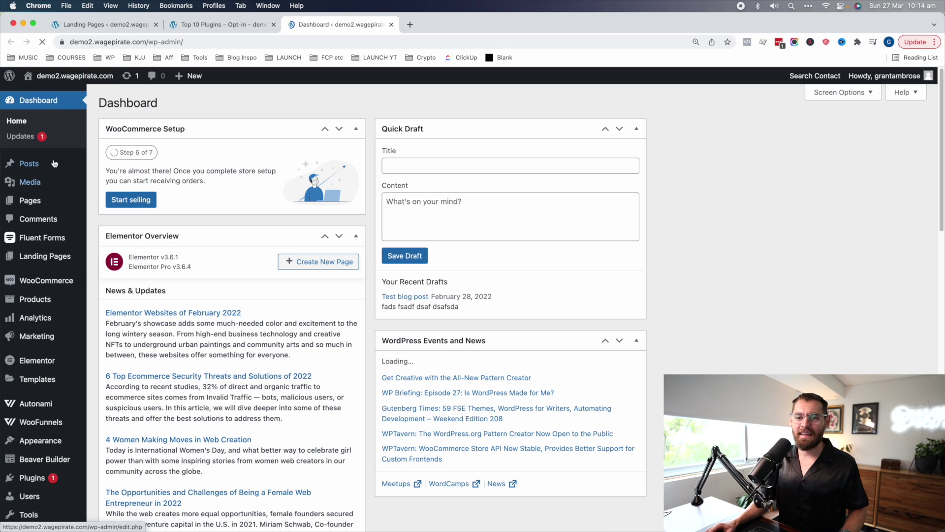
pyautogui.moveTo(49, 245)
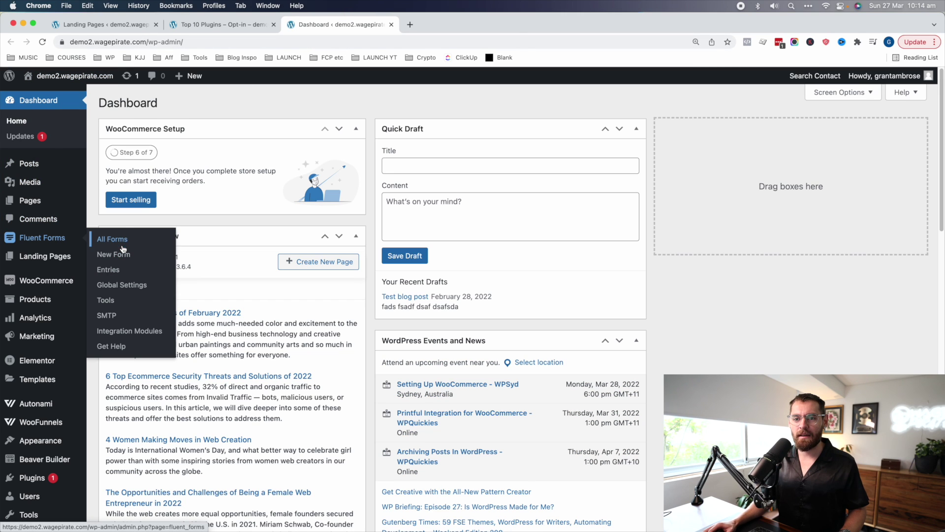
pyautogui.click(131, 243)
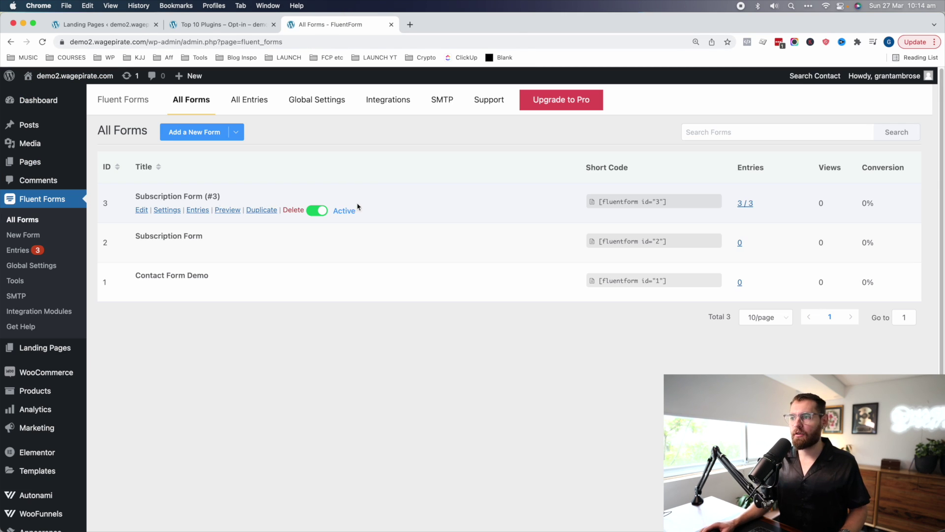
pyautogui.click(141, 210)
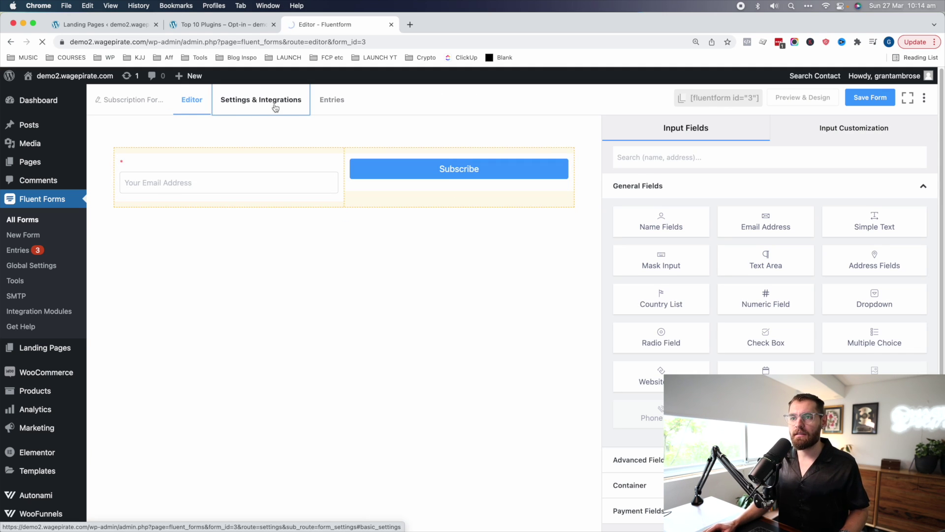
# Examine the subscription form's confirmation settings, focusing on the custom URL used as the redirect
pyautogui.moveTo(306, 223)
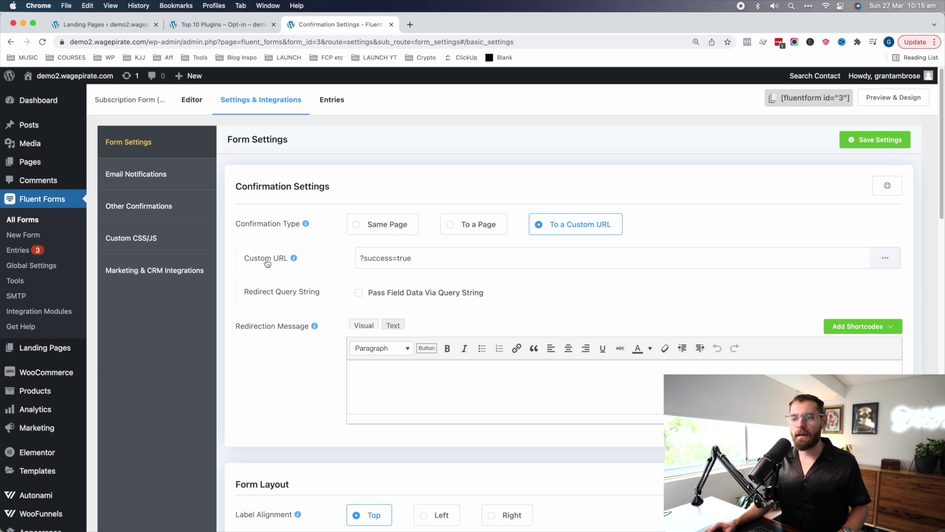
pyautogui.click(364, 261)
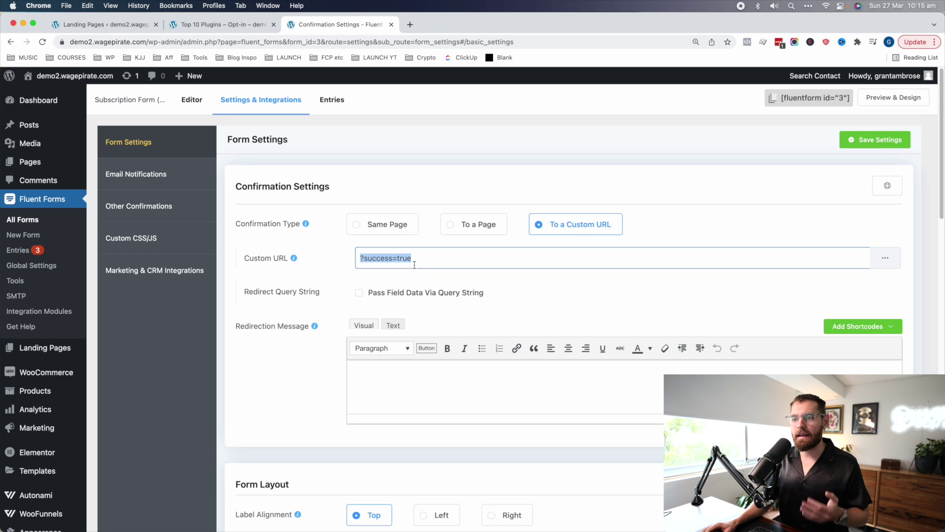
pyautogui.click(603, 175)
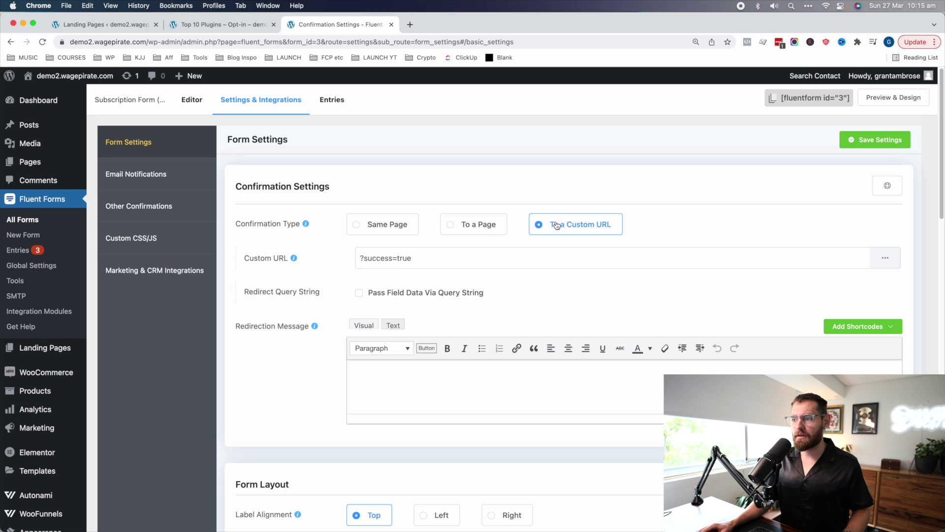
pyautogui.moveTo(419, 254); pyautogui.dragTo(302, 253)
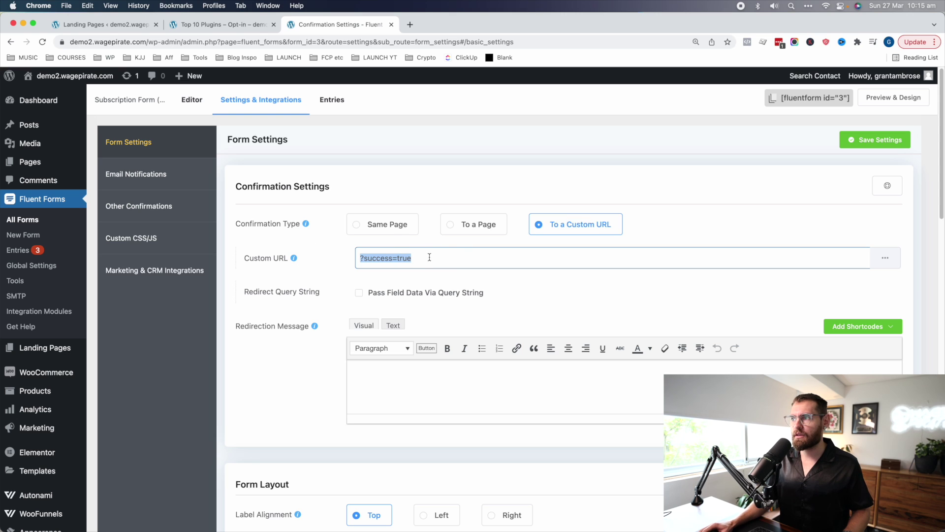
# Reload the published Top 10 Plugins – Opt-in page and submit the subscription form with an email address
pyautogui.click(217, 25)
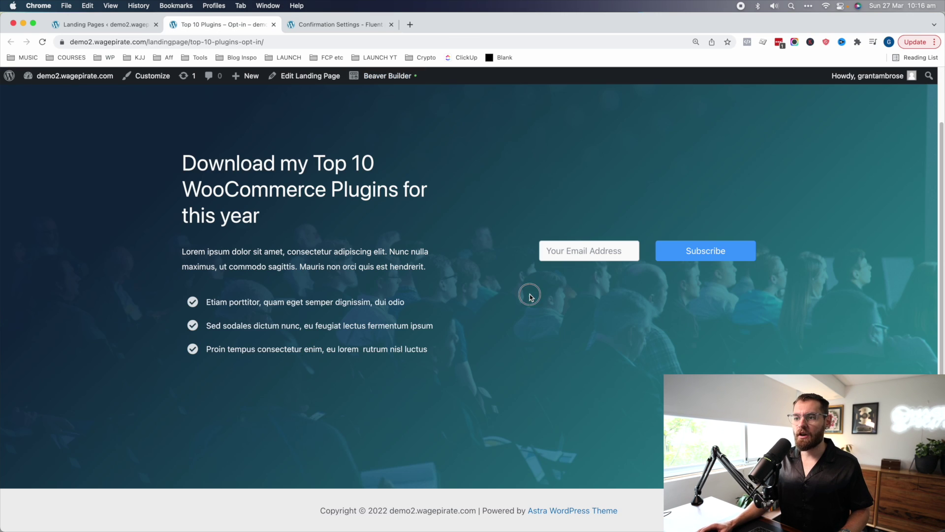
pyautogui.press('super+r')
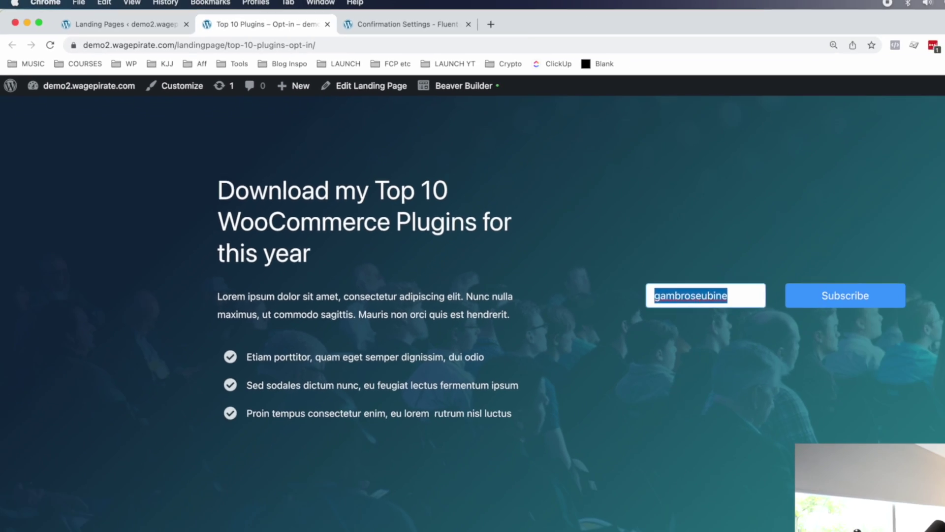
pyautogui.write('gambros')
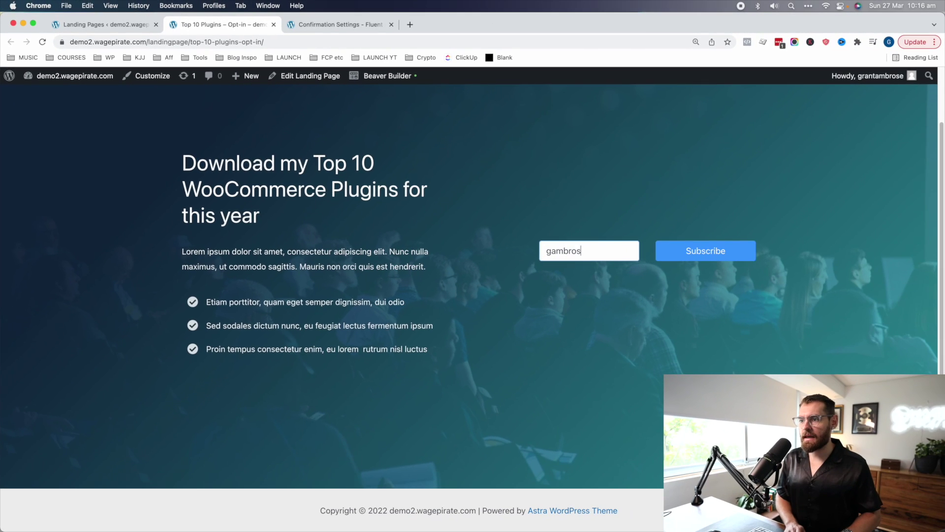
pyautogui.click(737, 252)
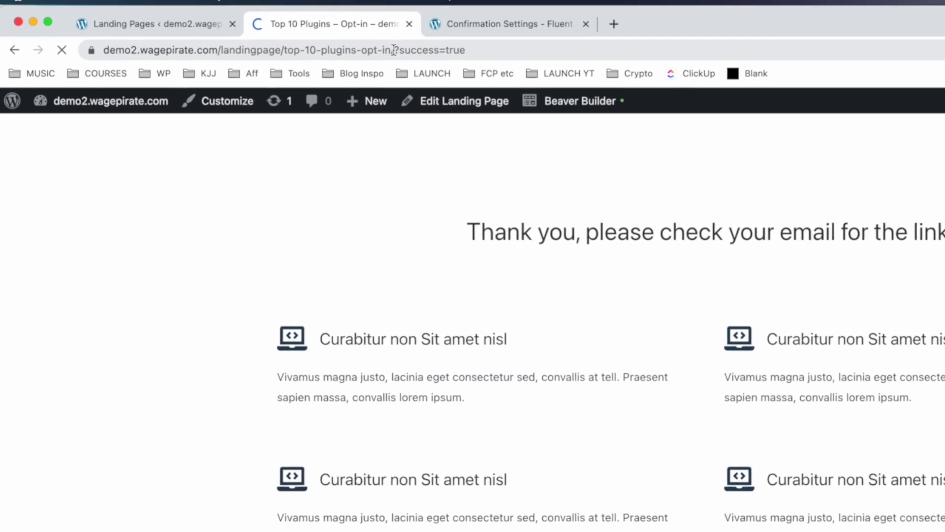
# Compare the ?success=true variable in the page address with the form's custom confirmation URL
pyautogui.moveTo(263, 42); pyautogui.dragTo(330, 43)
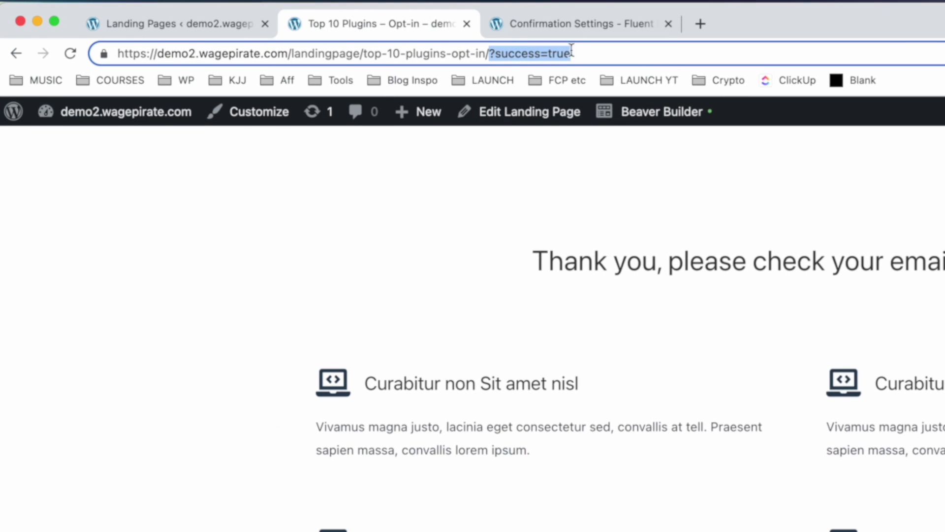
pyautogui.click(544, 25)
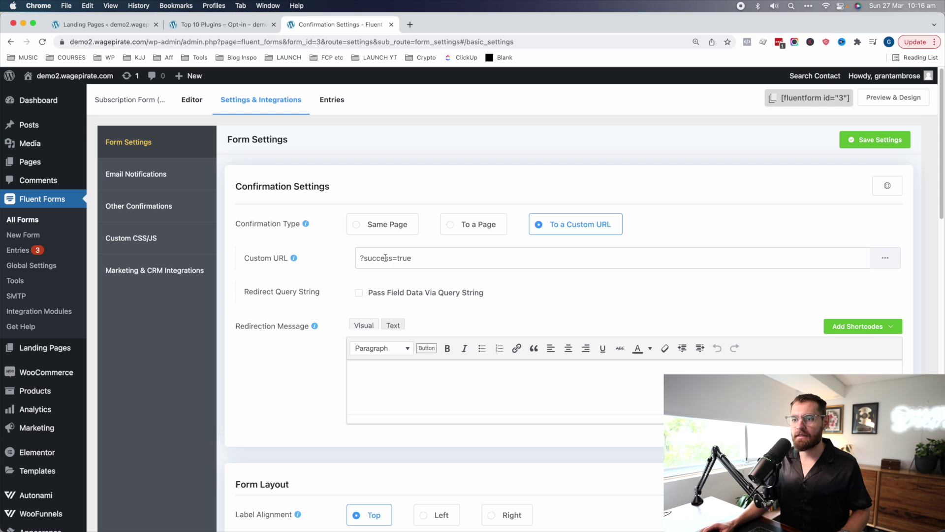
pyautogui.click(255, 26)
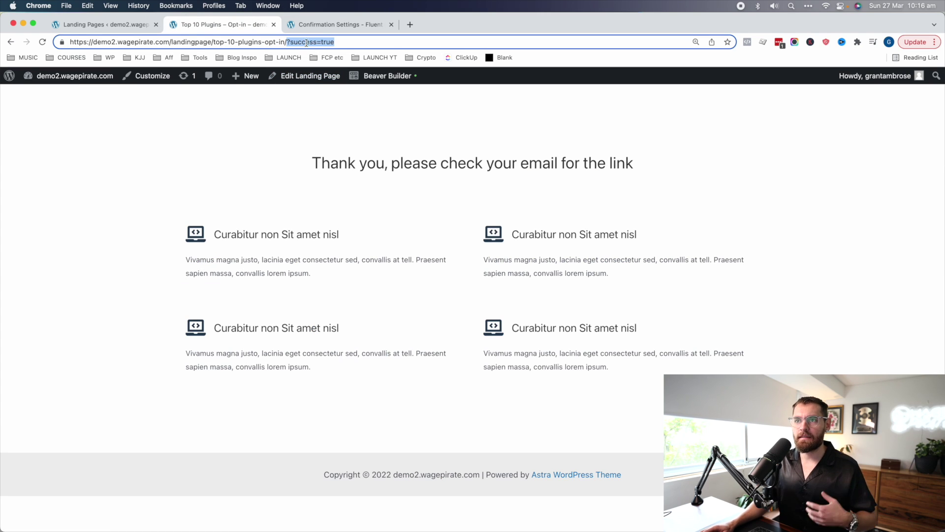
pyautogui.click(319, 185)
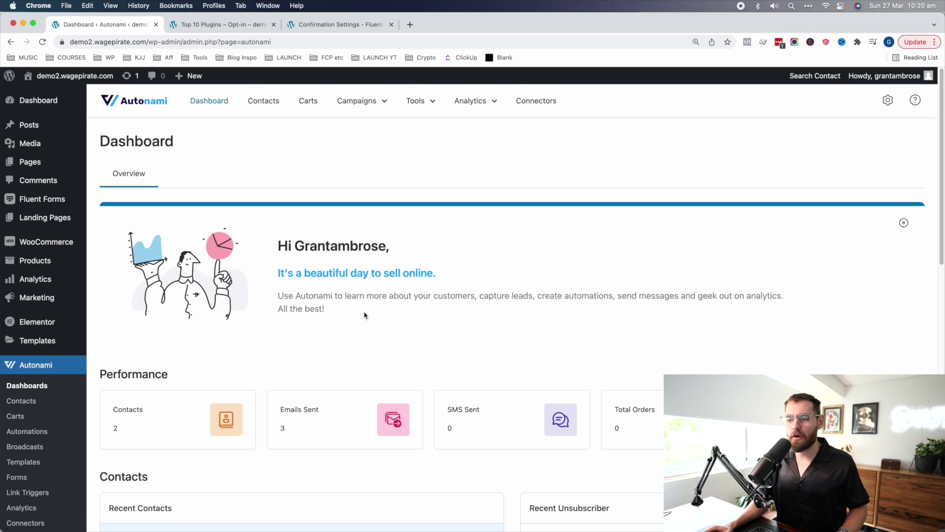
# Look over the performance, contact and cart summaries on the Autonami dashboard
pyautogui.scroll(-10, 365, 315)
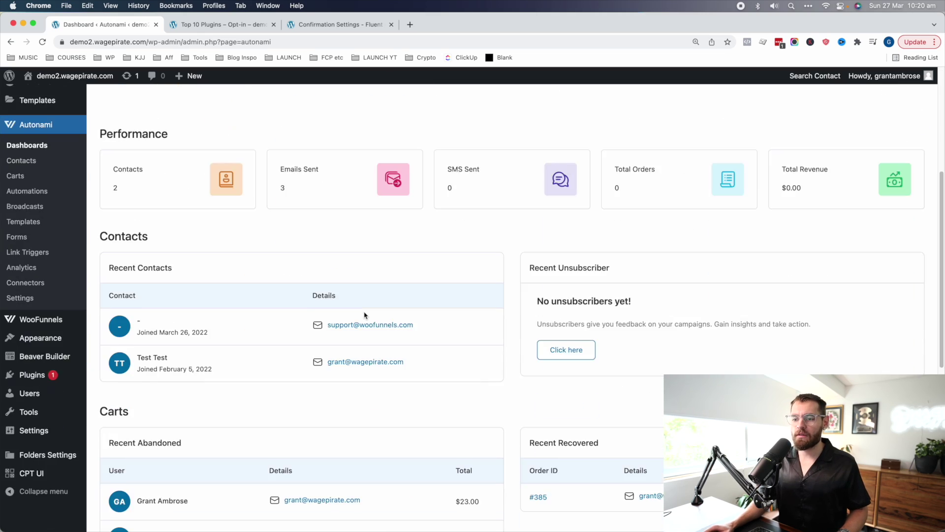
pyautogui.scroll(4, 365, 315)
pyautogui.scroll(5, 365, 315)
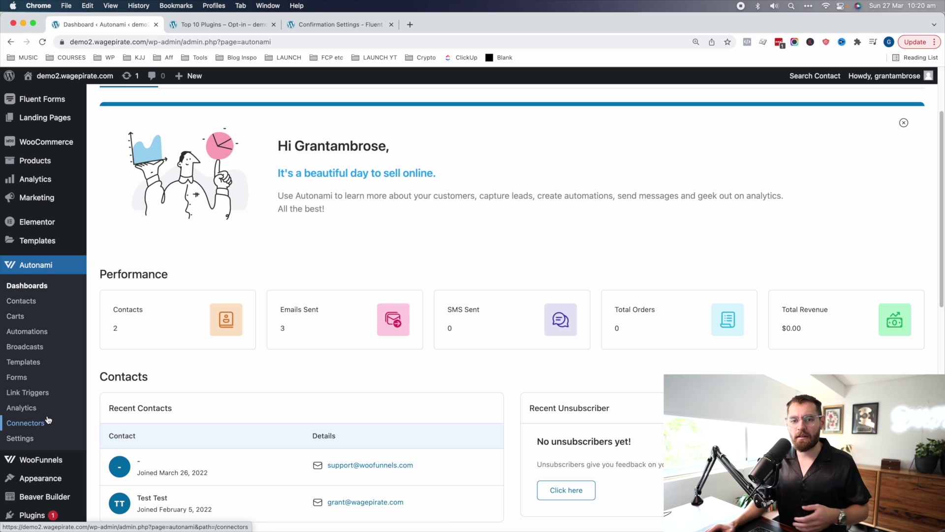
# Open the first contact in Autonami's contact list and examine its profile details
pyautogui.click(29, 302)
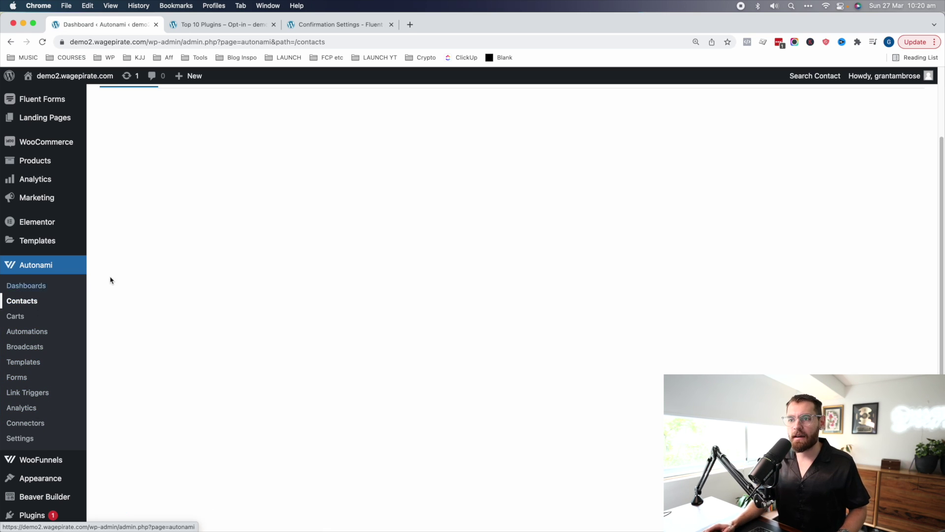
pyautogui.click(203, 282)
pyautogui.scroll(-3, 939, 192)
pyautogui.scroll(-5, 939, 192)
pyautogui.scroll(10, 939, 275)
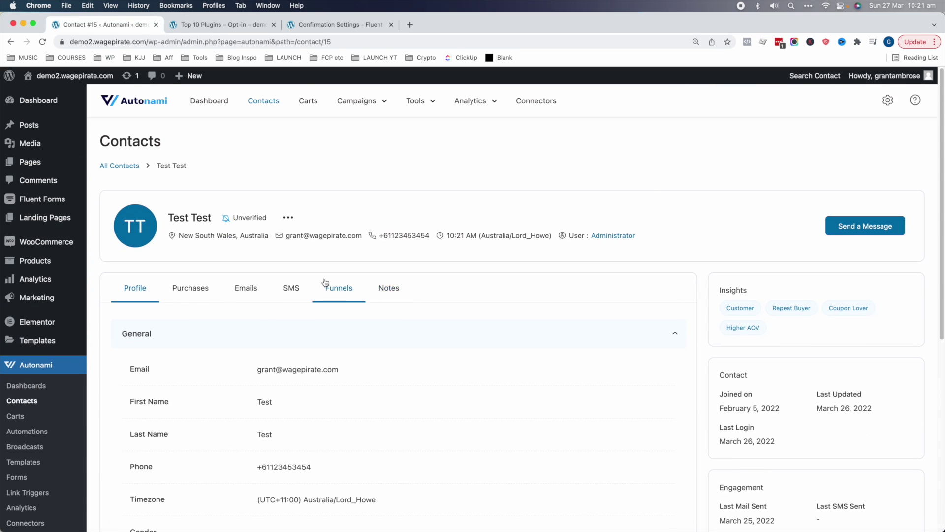
# Examine the contact's purchased products, coupons and order details, and return to the list of all contacts
pyautogui.click(212, 291)
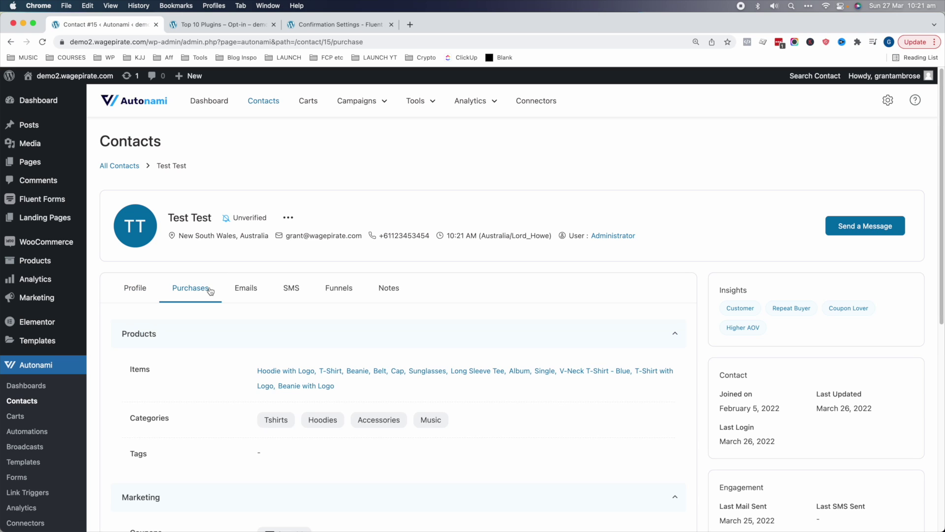
pyautogui.scroll(-4, 285, 362)
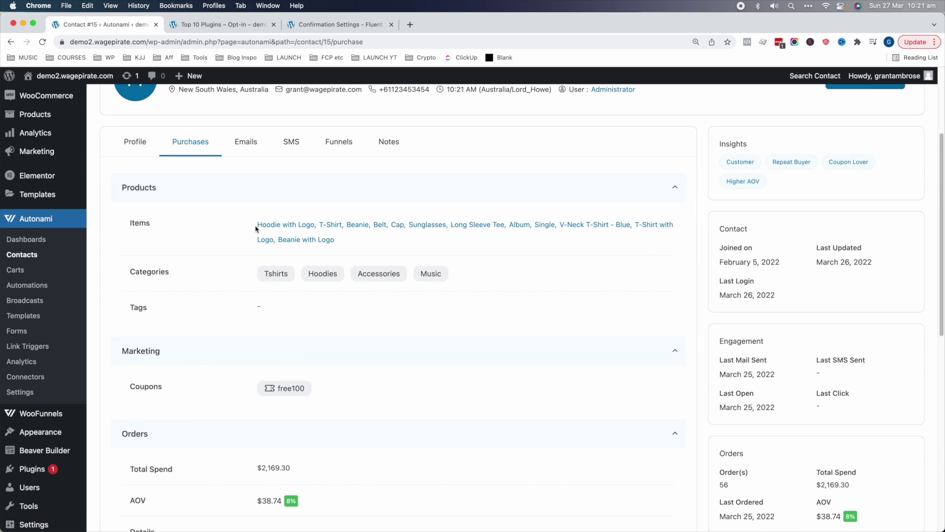
pyautogui.scroll(-2, 446, 214)
pyautogui.moveTo(282, 439); pyautogui.dragTo(212, 440)
pyautogui.scroll(-3, 527, 464)
pyautogui.scroll(10, 527, 465)
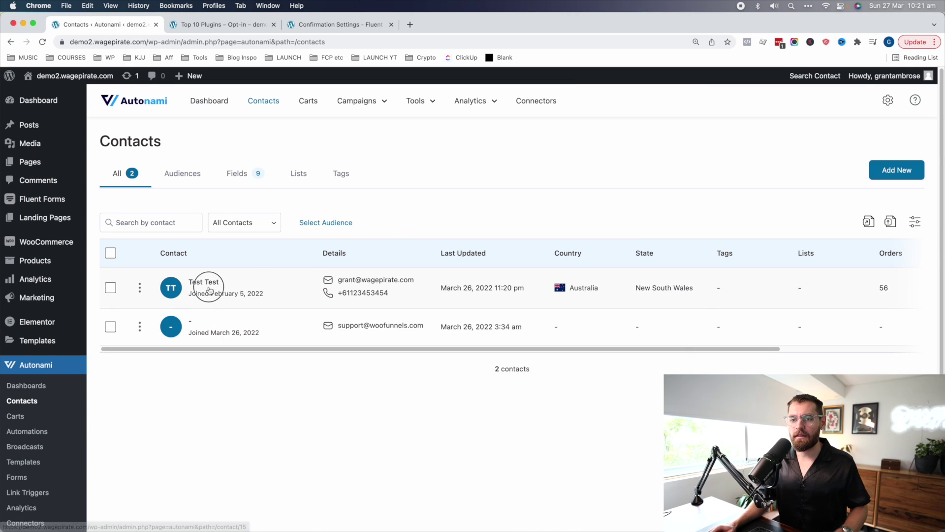
pyautogui.click(206, 279)
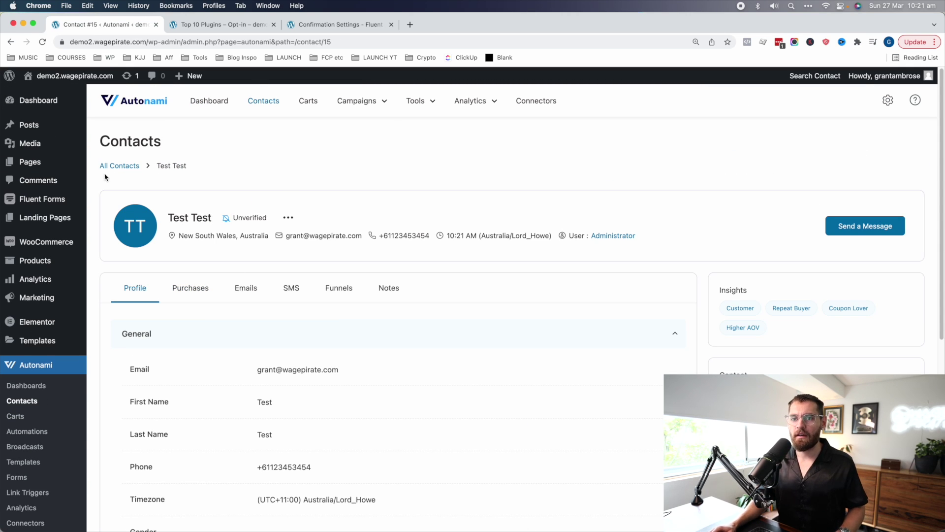
pyautogui.click(117, 166)
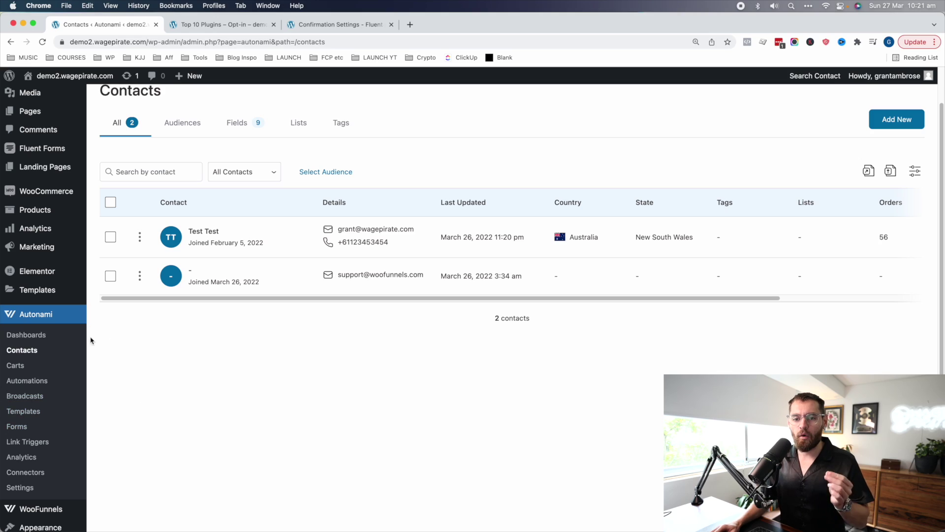
# Create a new Autonami automation named Lead Magnet - Top 10 Plugins
pyautogui.click(27, 381)
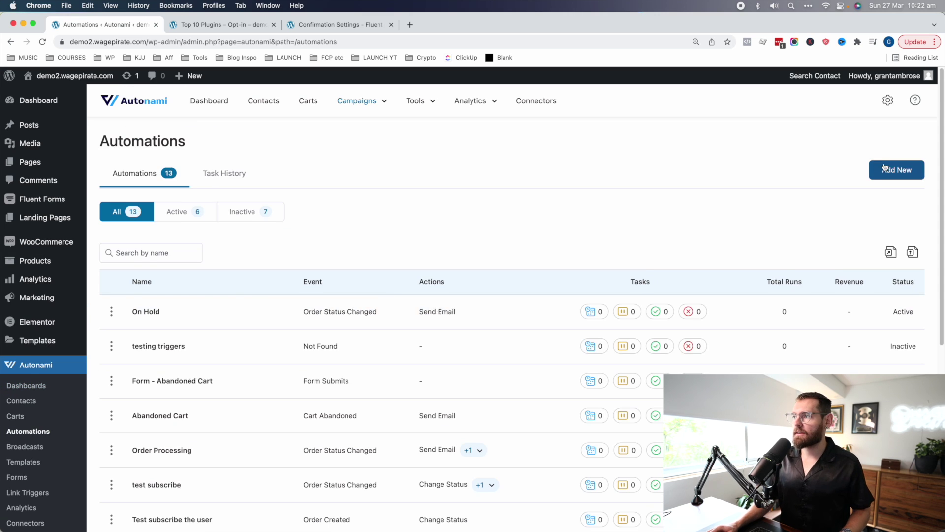
pyautogui.click(903, 170)
pyautogui.click(447, 307)
pyautogui.write('Lead')
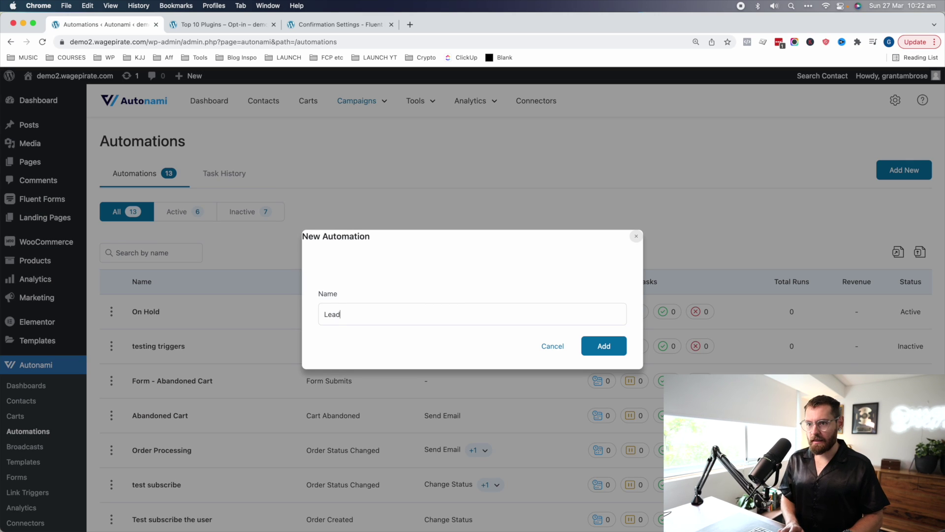
pyautogui.write(' Magnet - Top 10 Plugins')
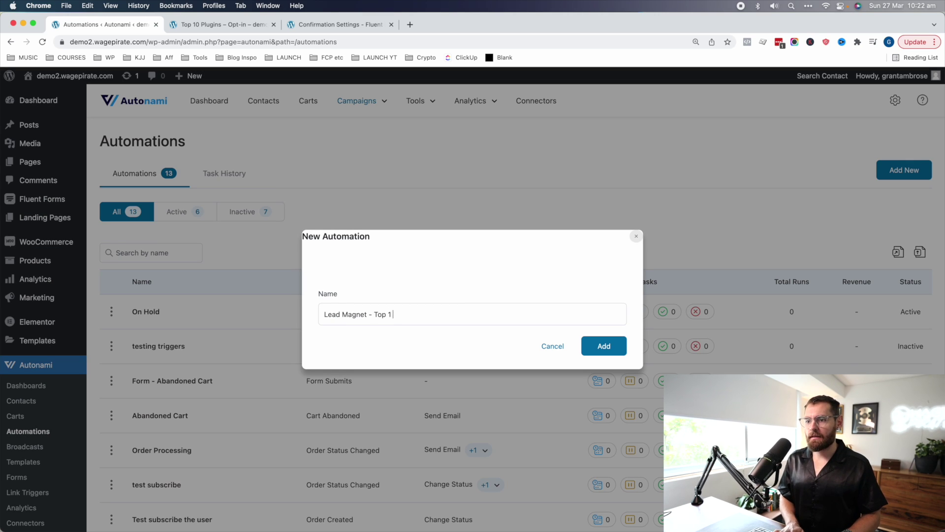
pyautogui.press('Return')
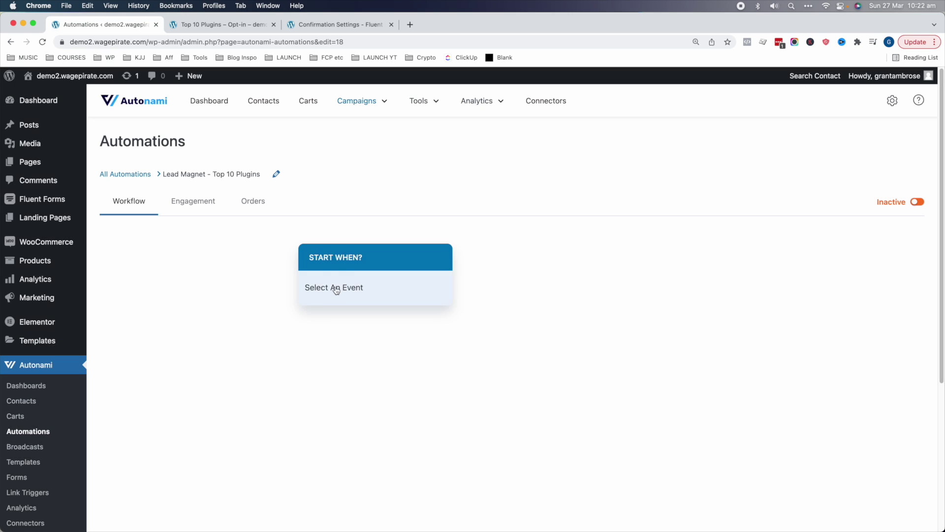
# Set the automation to start on a Fluent Forms Form Submits event for Subscription Form (#3), using email as the email field
pyautogui.click(337, 290)
pyautogui.click(289, 297)
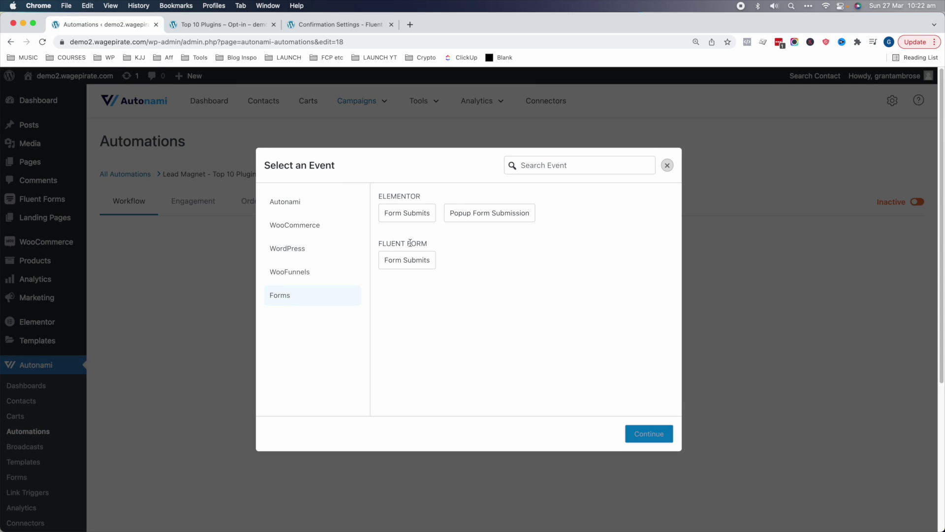
pyautogui.click(402, 261)
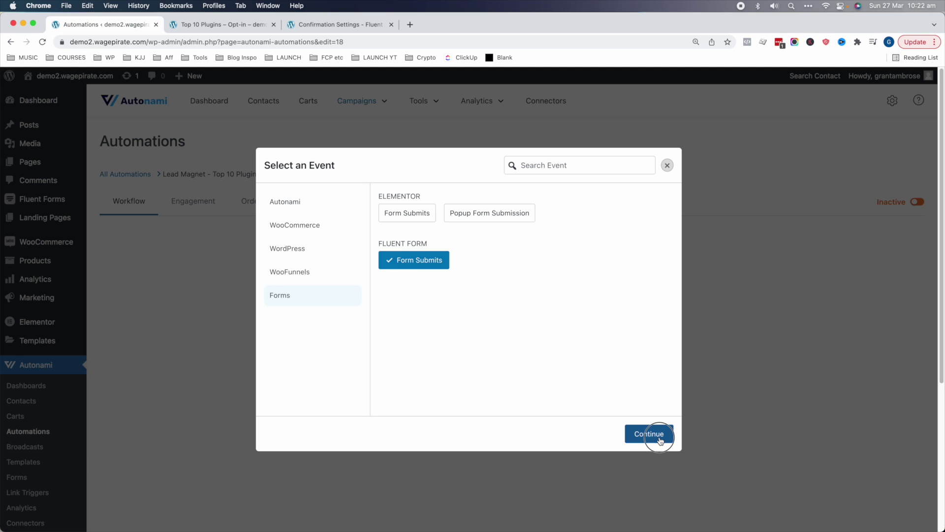
pyautogui.click(657, 435)
pyautogui.click(776, 156)
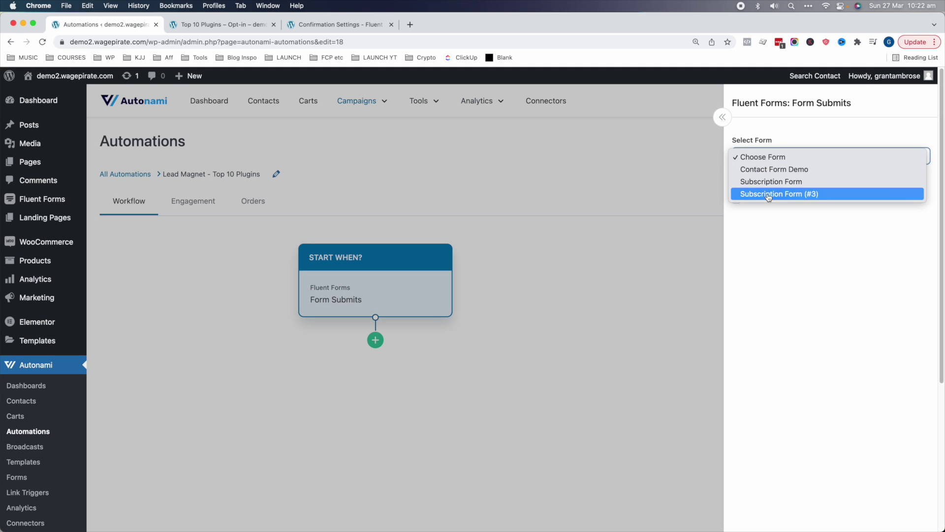
pyautogui.click(792, 194)
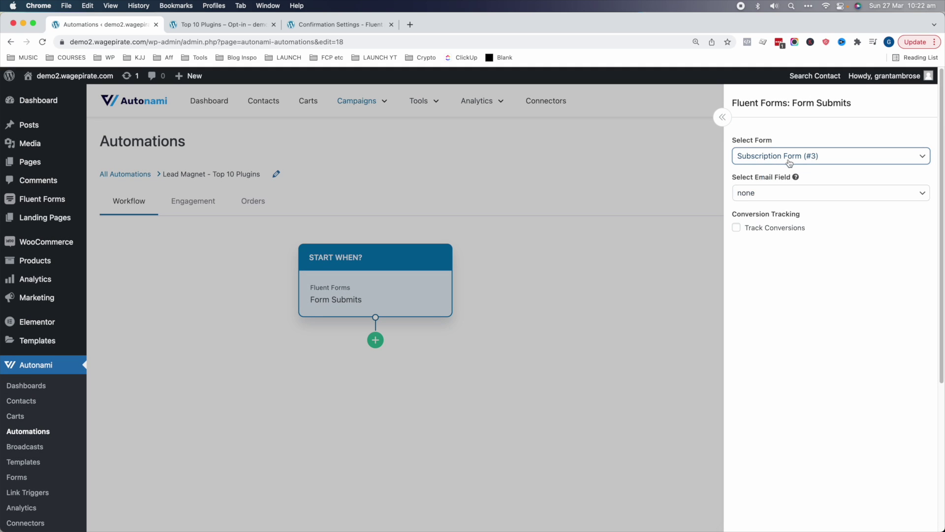
pyautogui.click(766, 196)
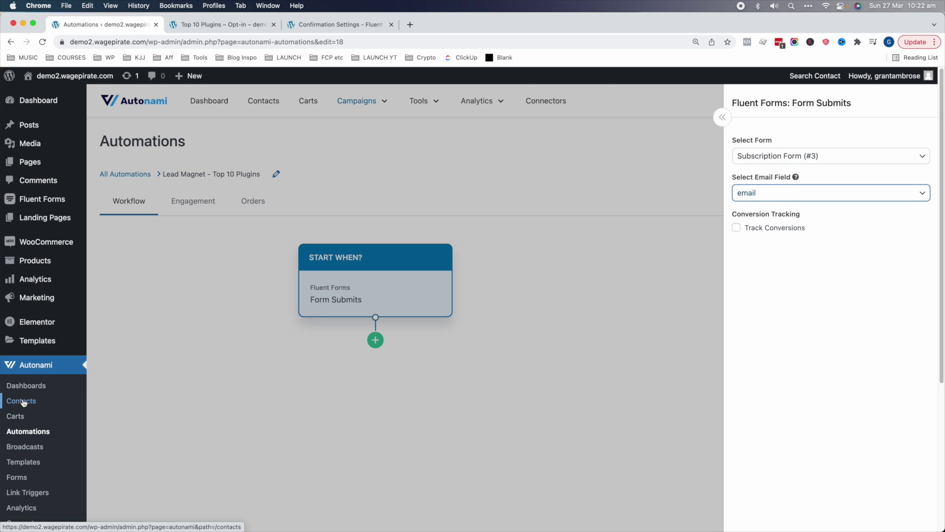
pyautogui.click(301, 307)
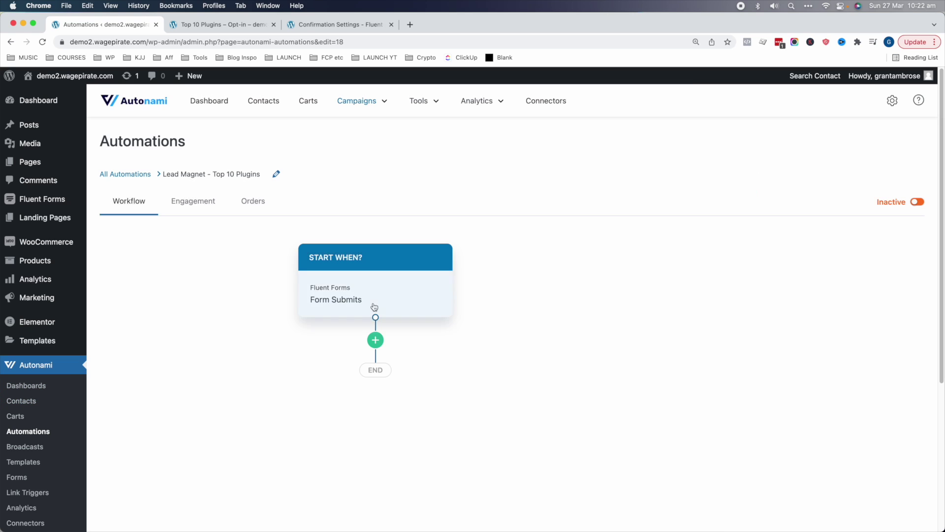
# Add a WordPress Send Email direct action after the form submission event
pyautogui.click(377, 341)
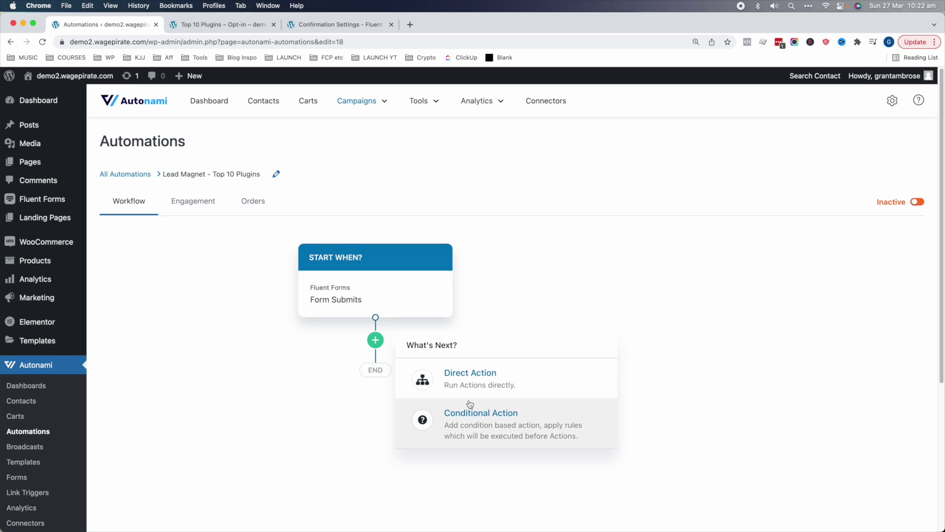
pyautogui.click(399, 375)
pyautogui.click(359, 412)
pyautogui.click(399, 217)
pyautogui.click(653, 434)
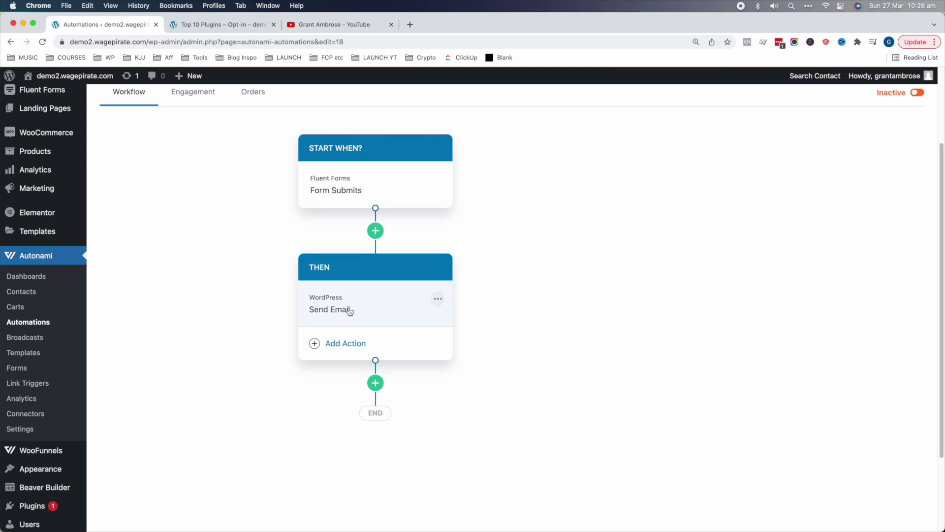
# Open the Send Email action and review its recipient merge tag, greeting, download link placeholder and mailing list notice
pyautogui.click(349, 311)
pyautogui.scroll(2, 787, 157)
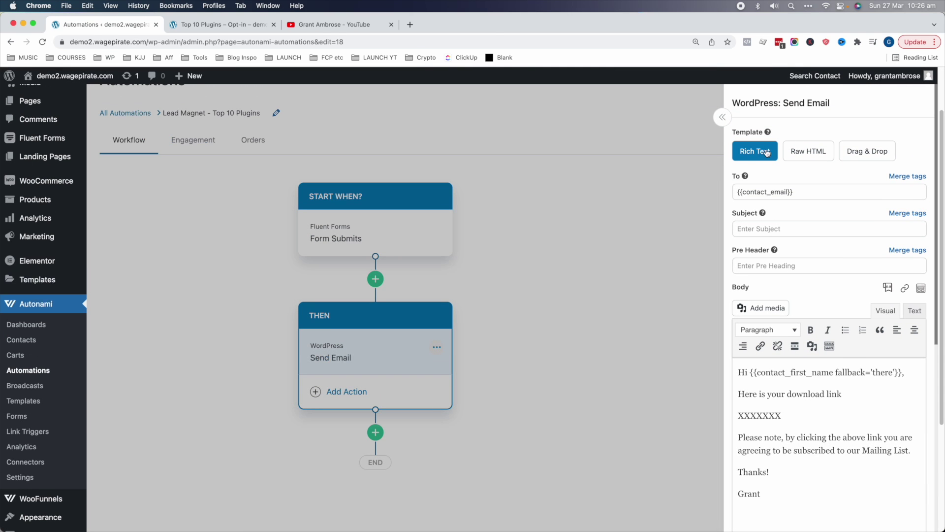
pyautogui.moveTo(801, 189); pyautogui.dragTo(744, 190)
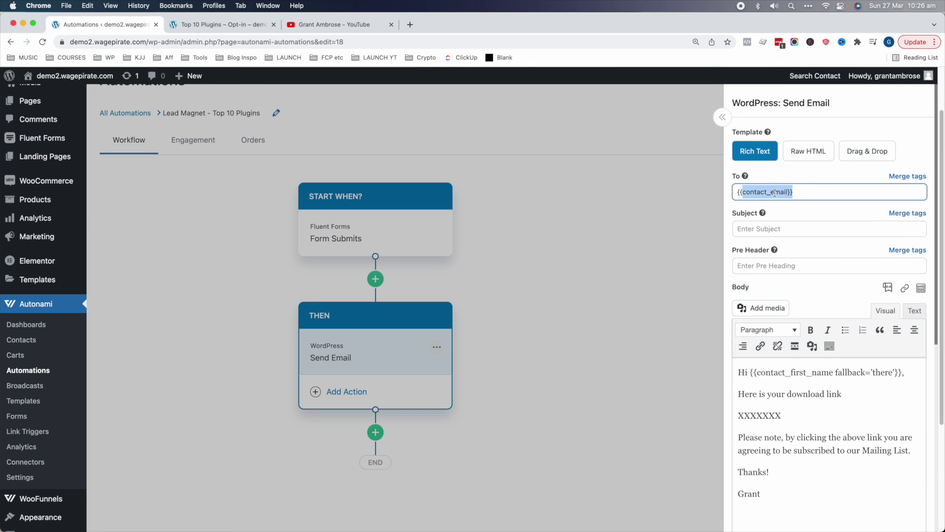
pyautogui.scroll(-1, 840, 418)
pyautogui.click(826, 416)
pyautogui.moveTo(754, 358); pyautogui.dragTo(834, 370)
pyautogui.moveTo(776, 375); pyautogui.dragTo(820, 375)
pyautogui.moveTo(764, 419); pyautogui.dragTo(912, 436)
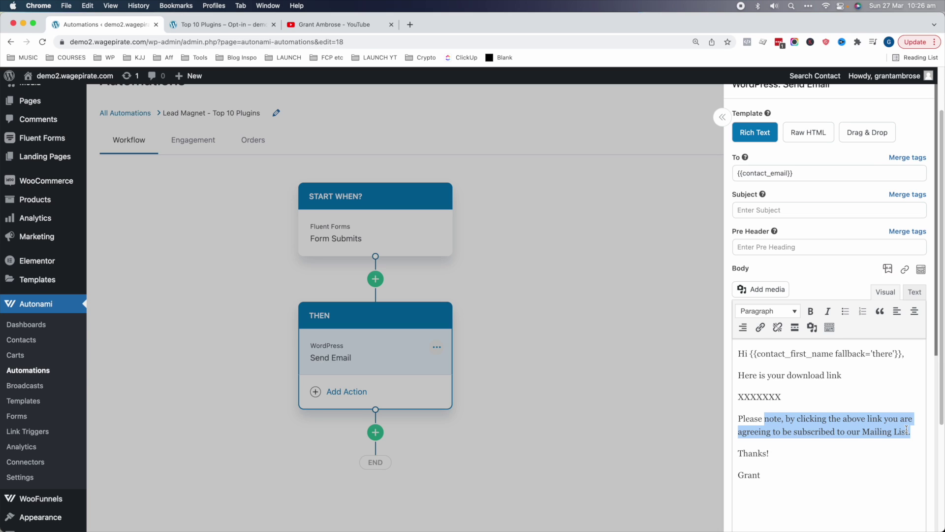
pyautogui.click(798, 399)
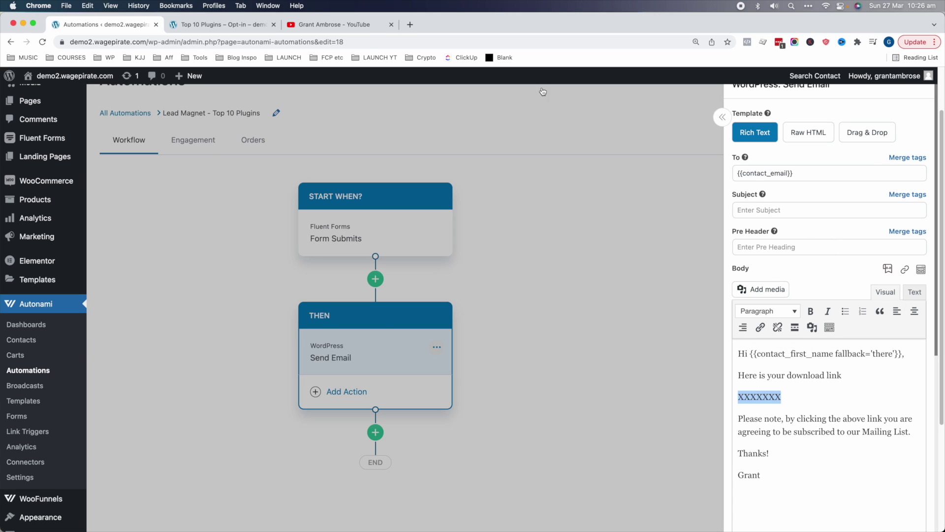
pyautogui.click(335, 24)
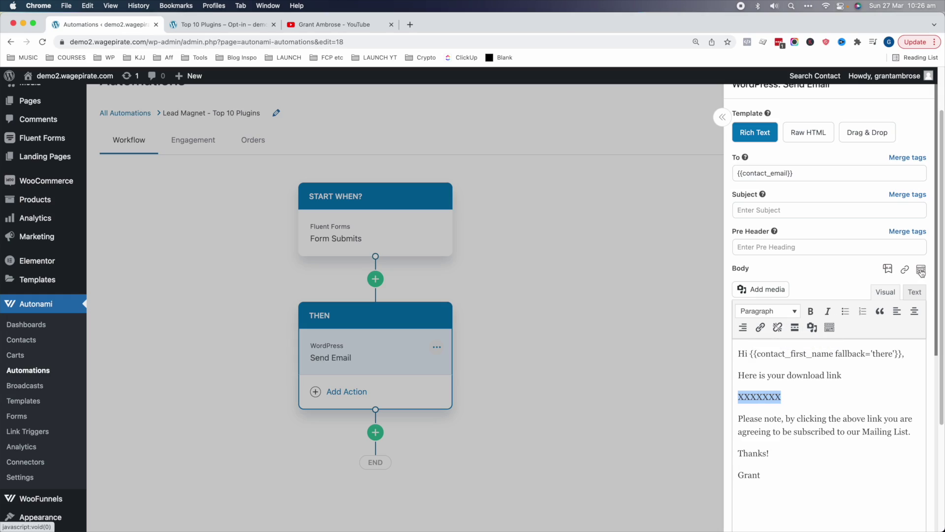
# Apply the Default WagePirate template to the email and launch its visual editor
pyautogui.click(921, 270)
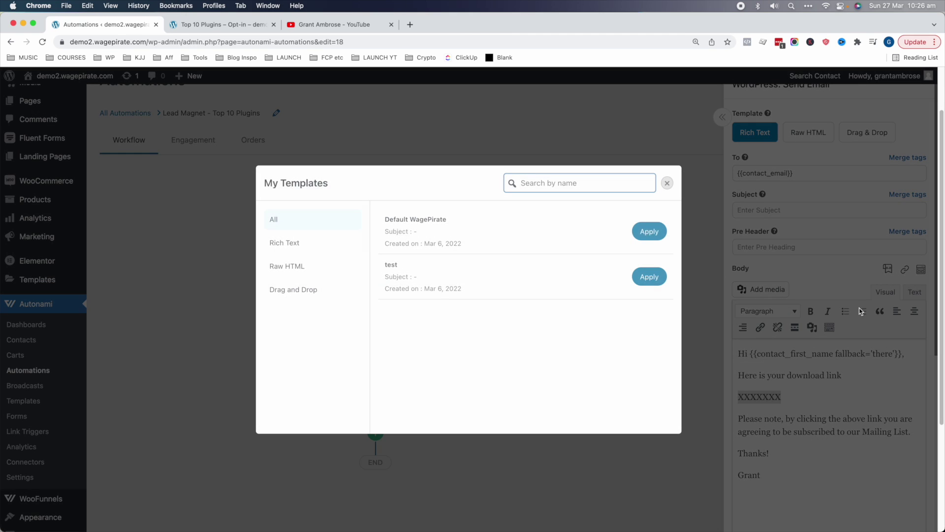
pyautogui.click(646, 234)
pyautogui.click(843, 375)
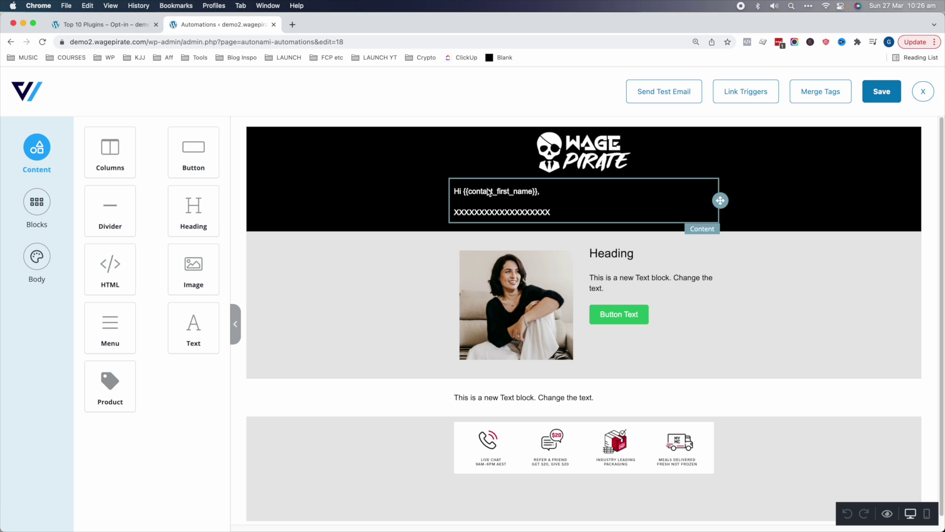
# Replace the placeholder line under the email greeting with "Your download link is below!" in bold and a larger font size
pyautogui.click(501, 215)
pyautogui.doubleClick(501, 215)
pyautogui.write('Your download link is bel')
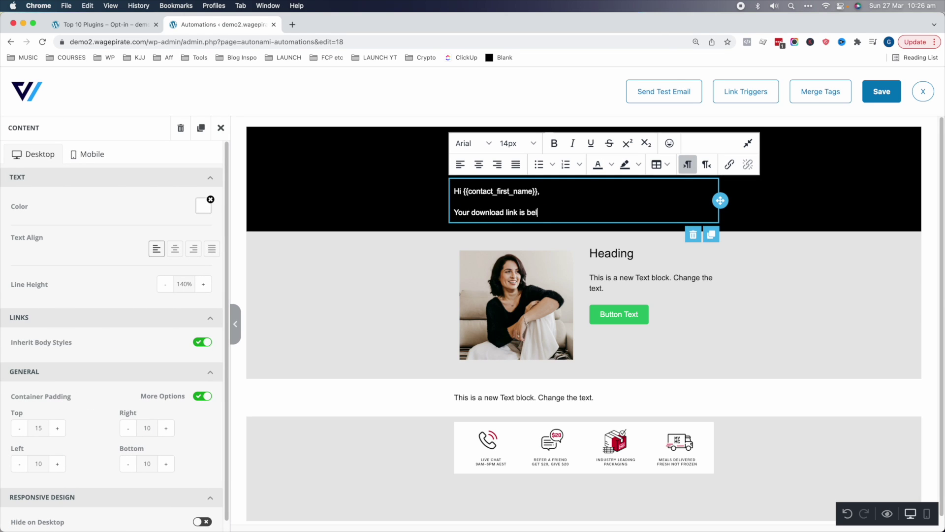
pyautogui.press('BackSpace')
pyautogui.moveTo(551, 213); pyautogui.dragTo(452, 215)
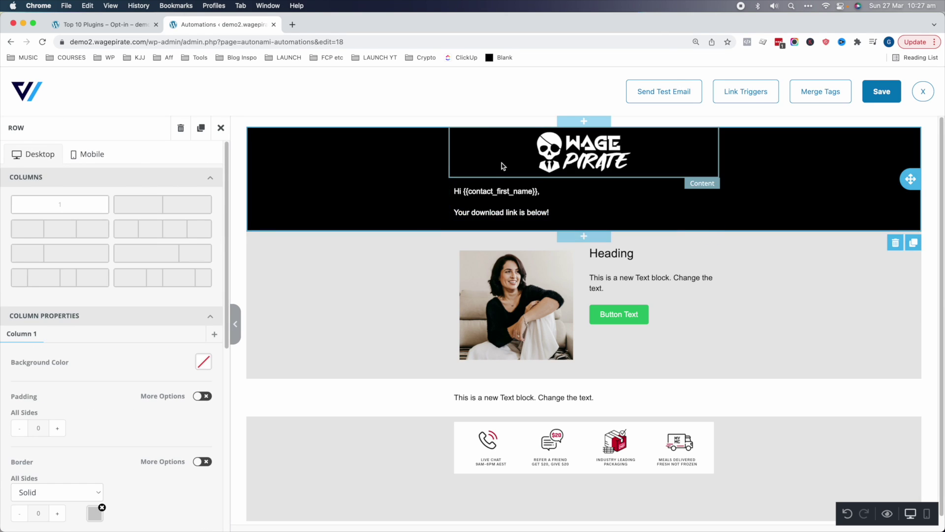
pyautogui.click(559, 213)
pyautogui.press('super+b')
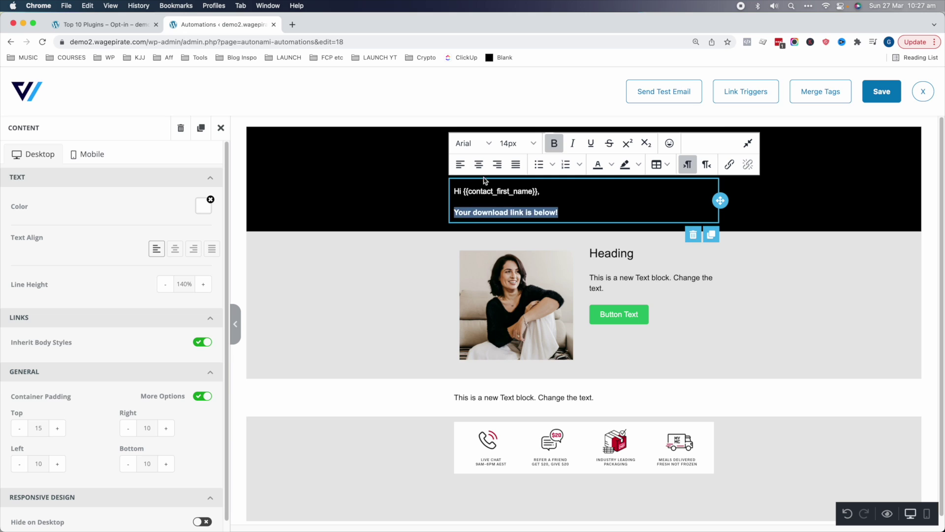
pyautogui.click(525, 143)
pyautogui.click(525, 265)
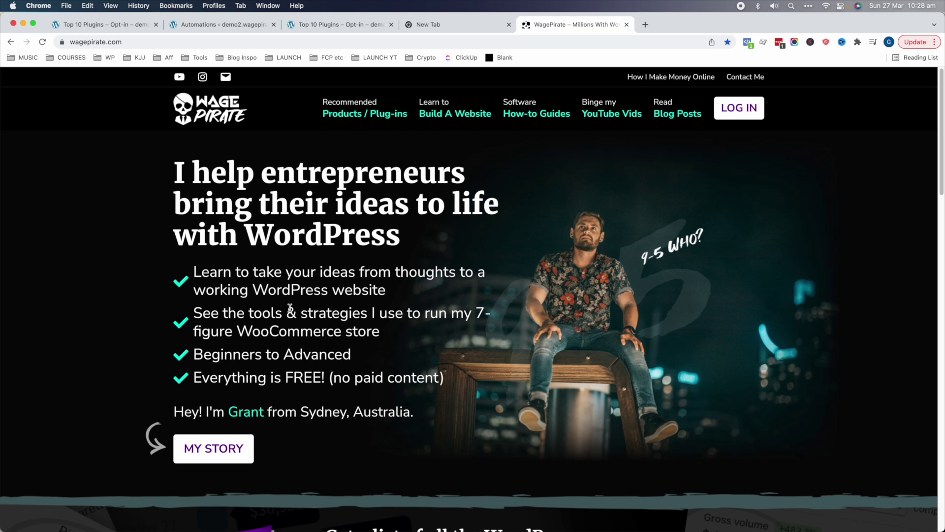
# Take the 7-figure WordPress Plugins ebook cover from the WagePirate home page and use it in place of the email's portrait photo
pyautogui.scroll(-6, 290, 308)
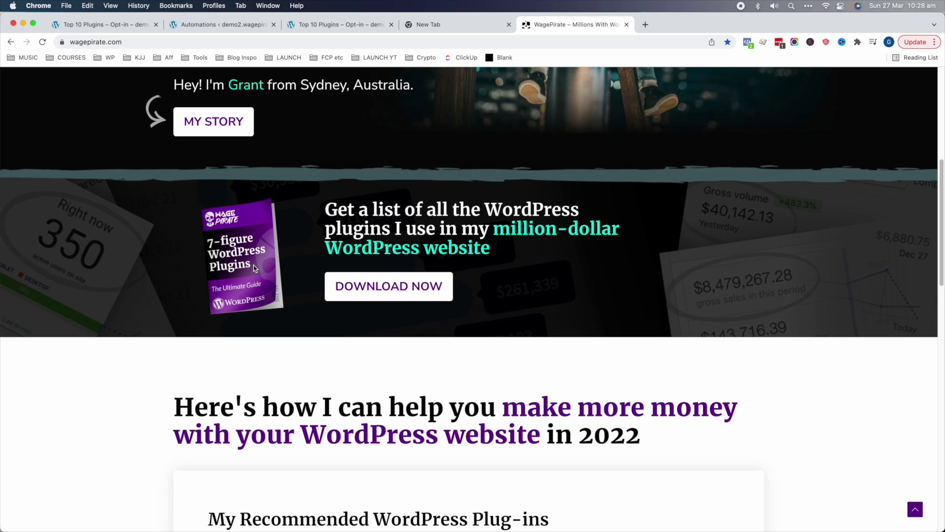
pyautogui.moveTo(326, 209); pyautogui.dragTo(621, 250)
pyautogui.click(268, 232)
pyautogui.click(370, 284)
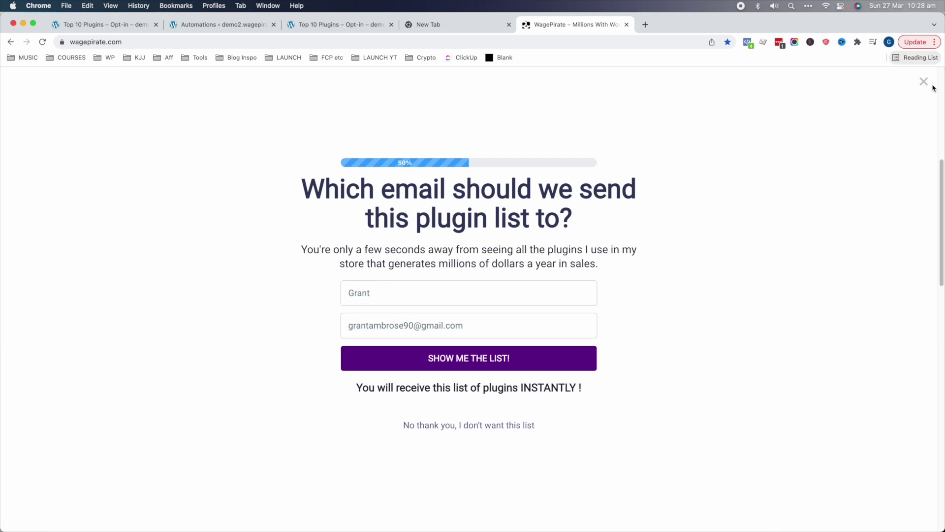
pyautogui.click(927, 84)
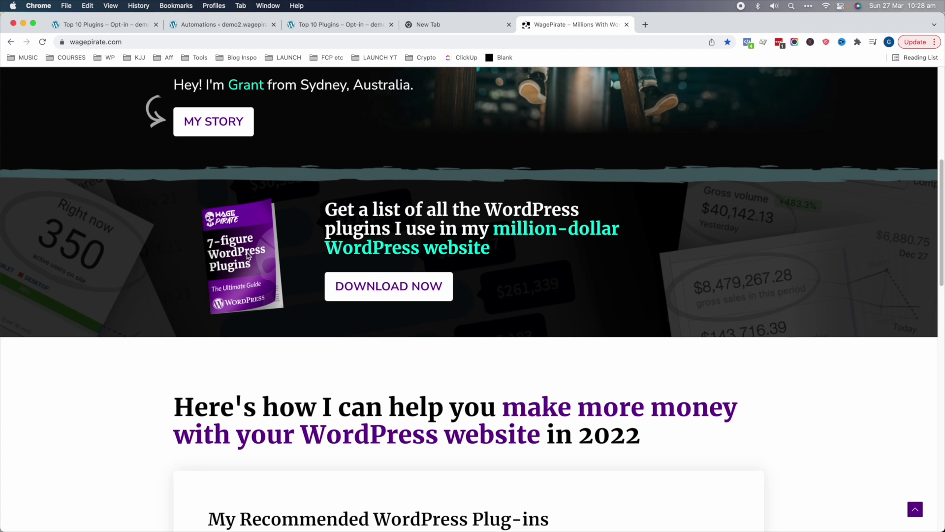
pyautogui.rightClick(247, 253)
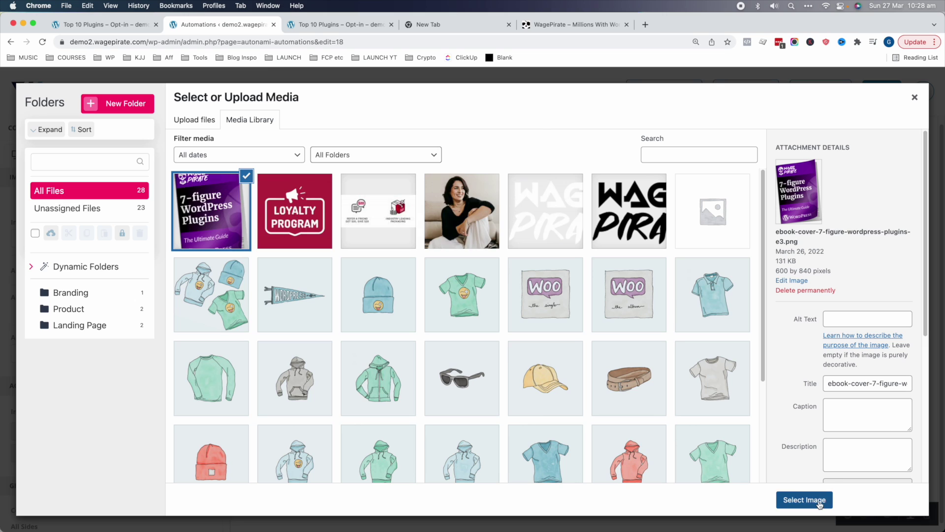
pyautogui.click(804, 500)
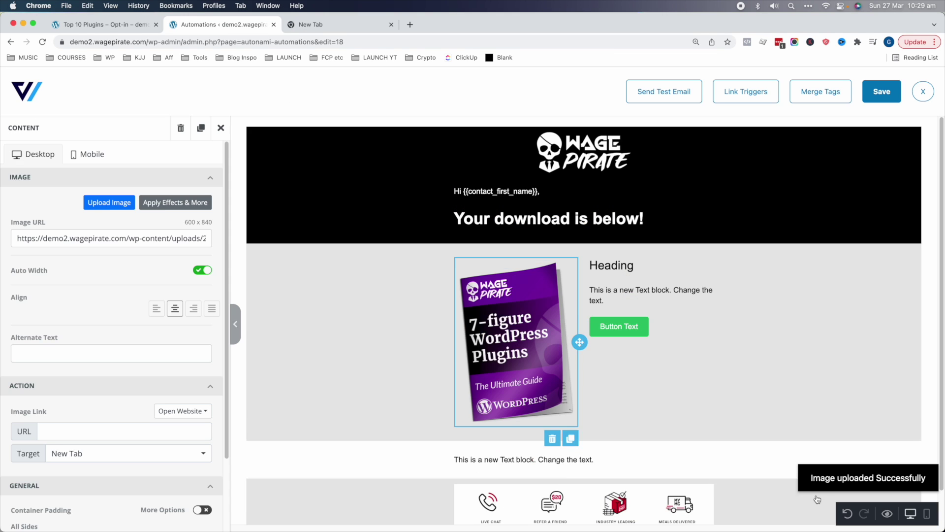
# Change the email heading to "Download my Top 10 WooCommerce Plugins for this year" and the text beneath it to "Click the button below..."
pyautogui.click(629, 266)
pyautogui.hotkey('ctrl', 'a')
pyautogui.write('Download my Top 10 WooCommerce Plugins for this year')
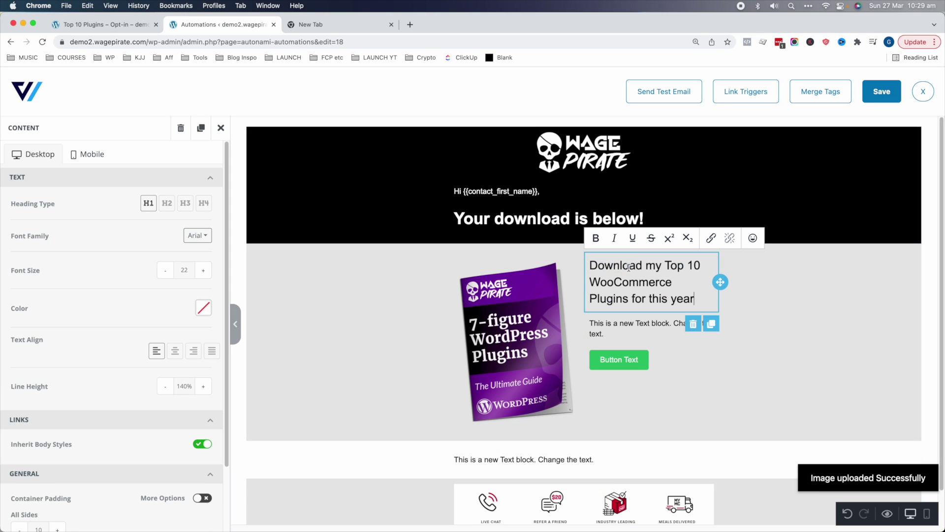
pyautogui.click(680, 333)
pyautogui.hotkey('ctrl', 'a')
pyautogui.write('Click th')
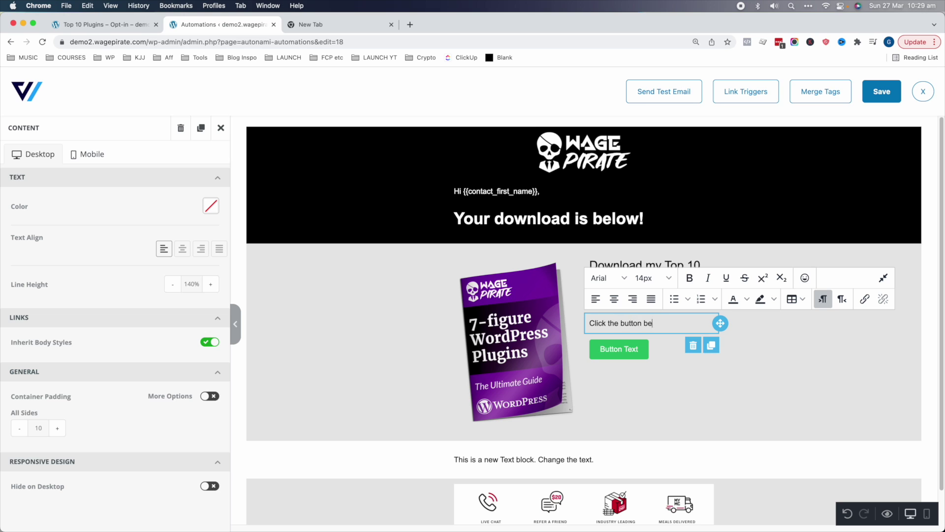
# Label the email button Download Now and end the mailing list consent note with "You can unsubscribe at any time."
pyautogui.click(644, 347)
pyautogui.write('Download Now')
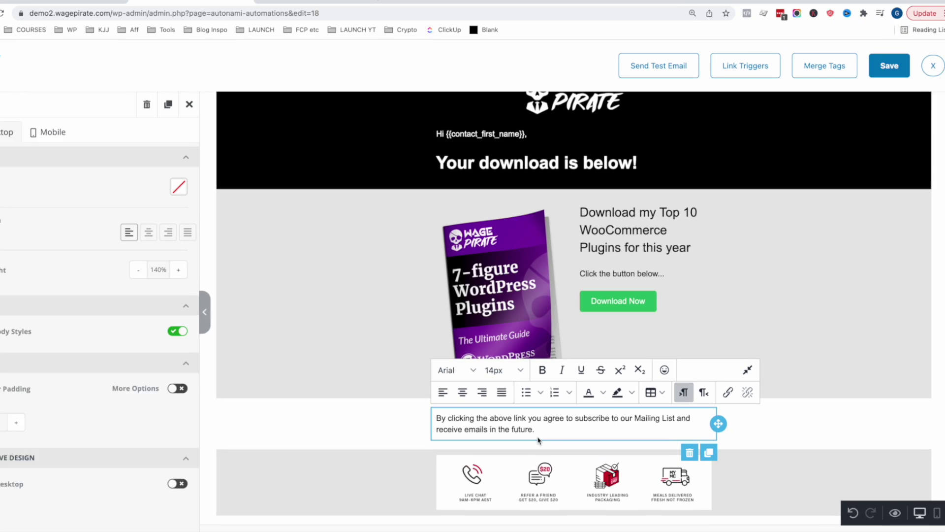
pyautogui.write('You can unsubscribe at any time.')
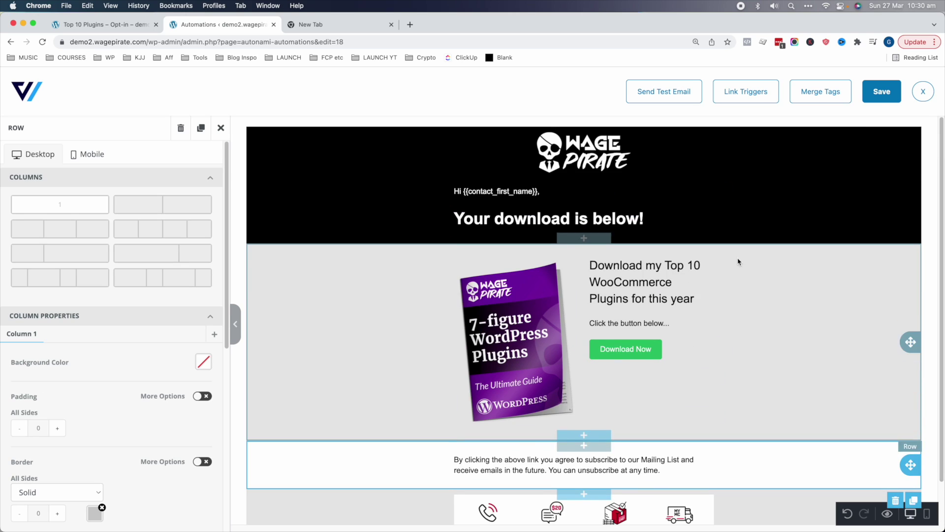
# Save and close the email design, and set the automation to active
pyautogui.click(894, 96)
pyautogui.click(922, 92)
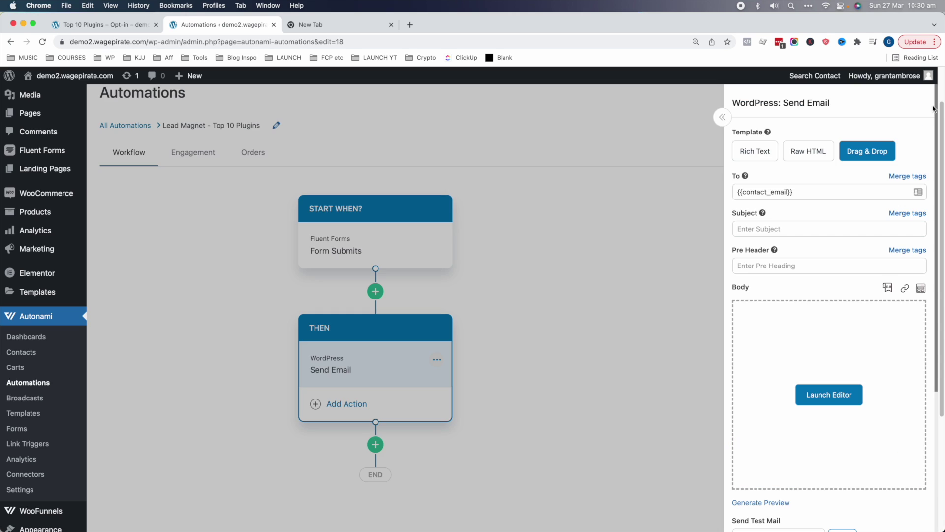
pyautogui.click(910, 116)
pyautogui.click(918, 154)
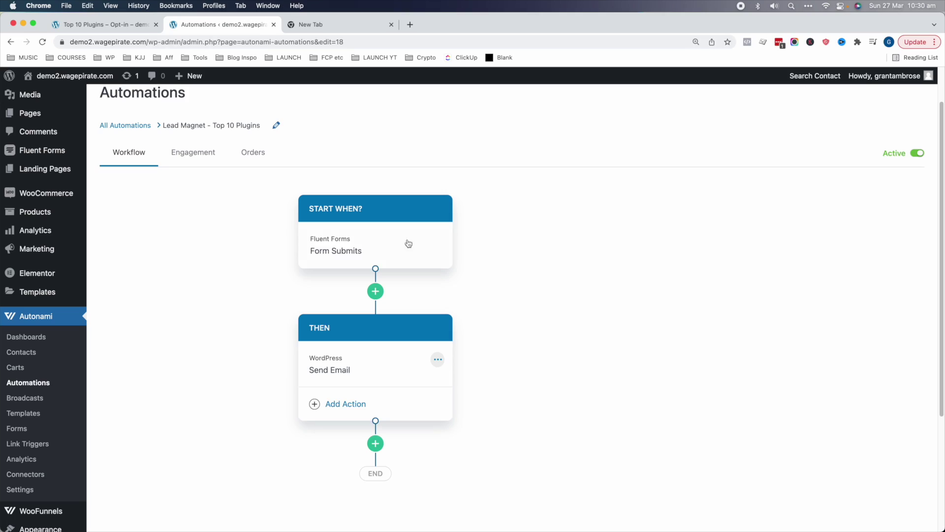
pyautogui.click(335, 359)
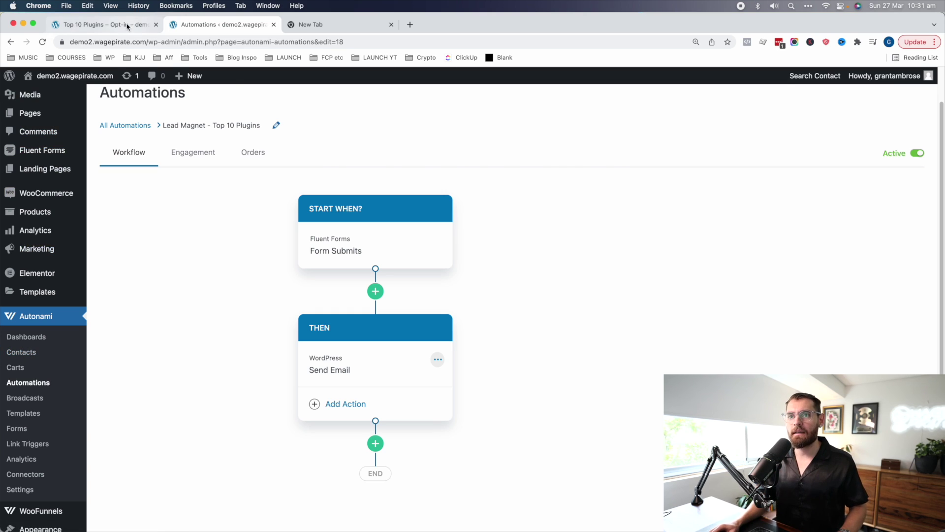
pyautogui.click(104, 24)
pyautogui.click(224, 24)
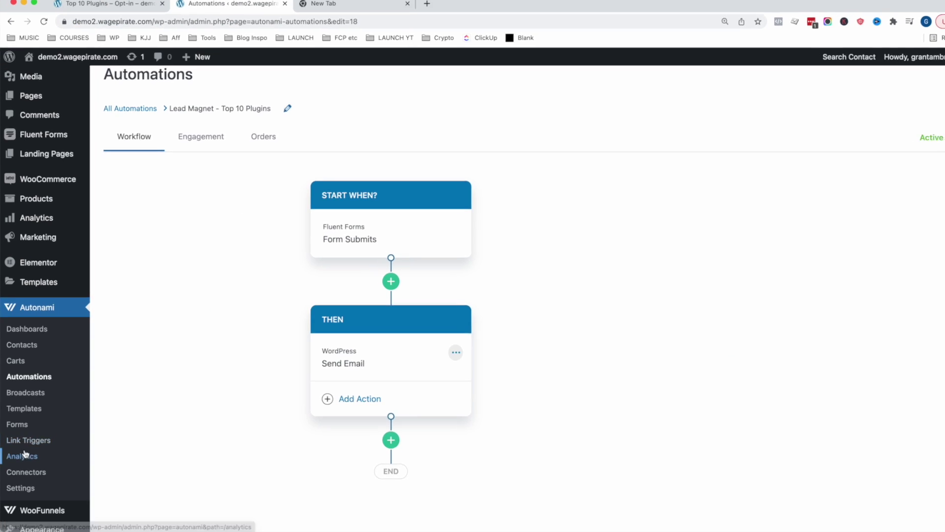
# Create a link trigger named "Lead Magnet - Top 10 Subscribe"
pyautogui.click(28, 439)
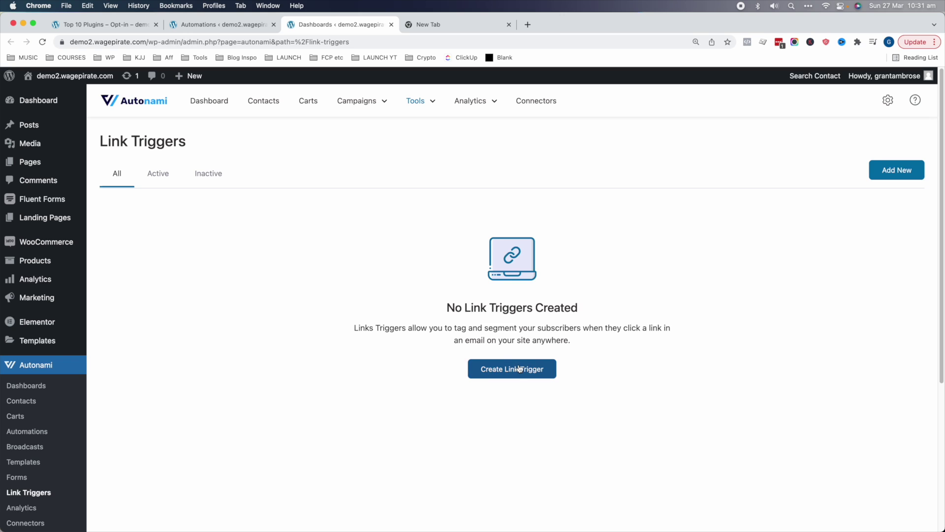
pyautogui.click(520, 368)
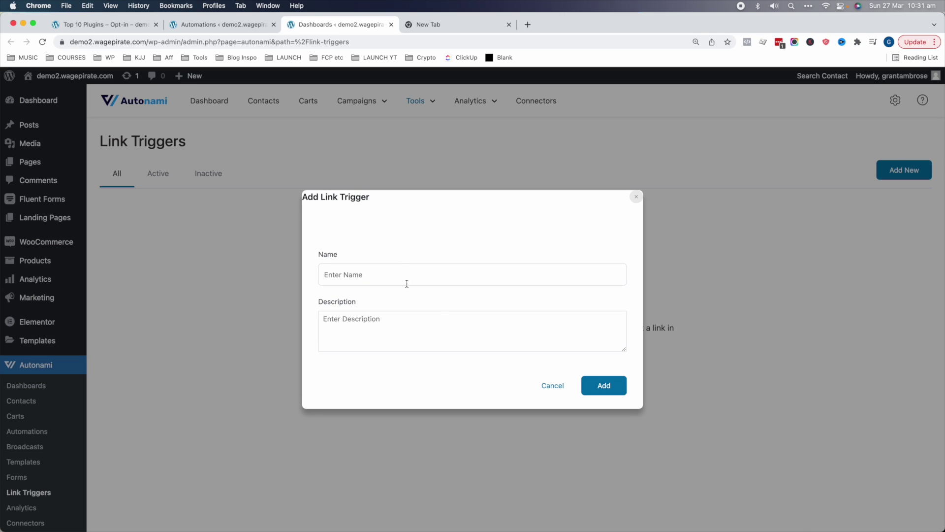
pyautogui.click(396, 272)
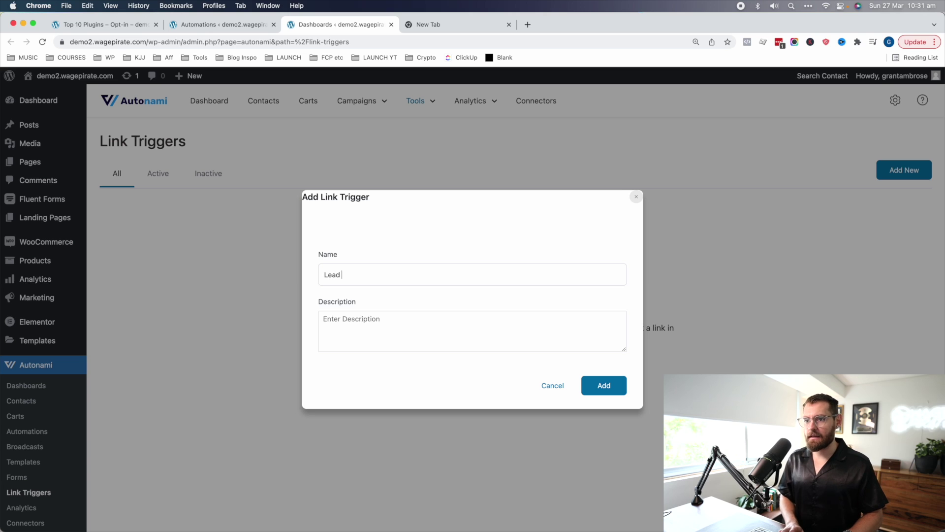
pyautogui.click(604, 385)
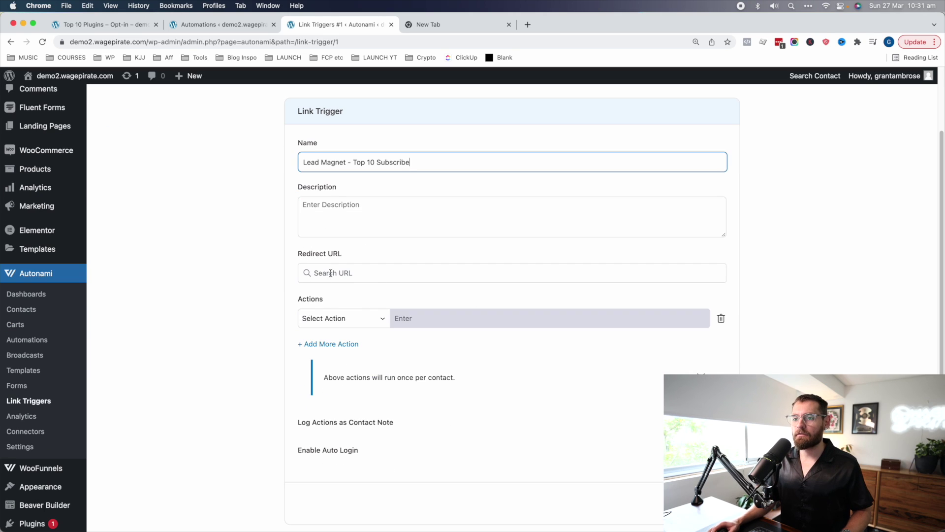
# Load the Top 10 Plugins opt-in landing page with its address parameter changed from success to download=true
pyautogui.click(330, 273)
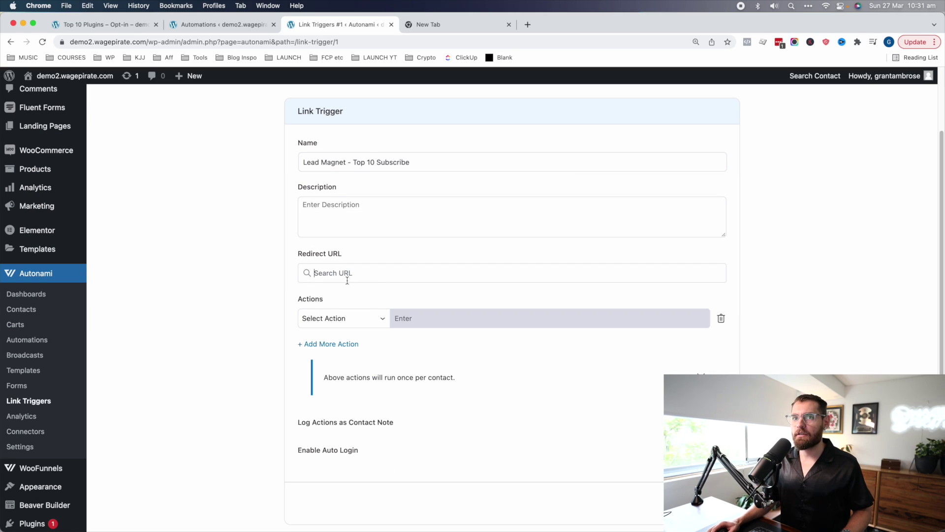
pyautogui.click(132, 30)
pyautogui.click(269, 42)
pyautogui.moveTo(284, 42); pyautogui.dragTo(2, 44)
pyautogui.press('super+c')
pyautogui.click(312, 41)
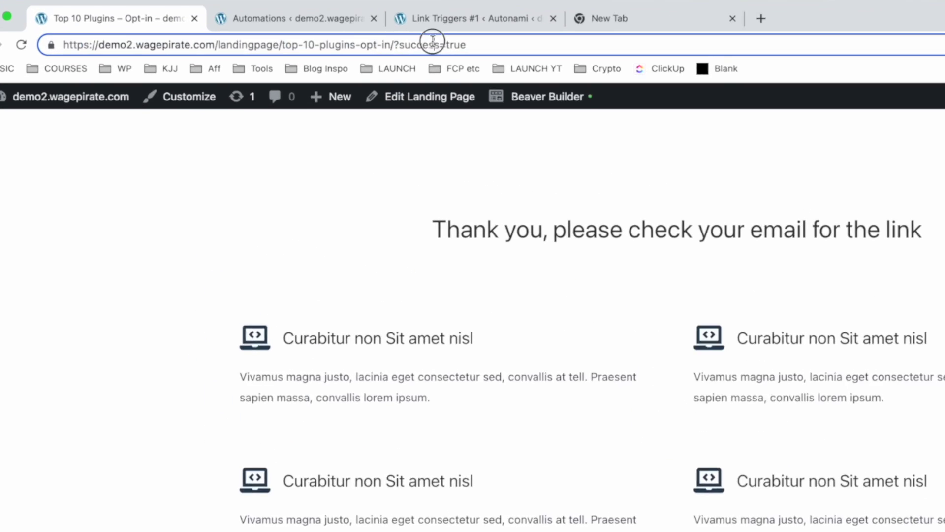
pyautogui.doubleClick(432, 44)
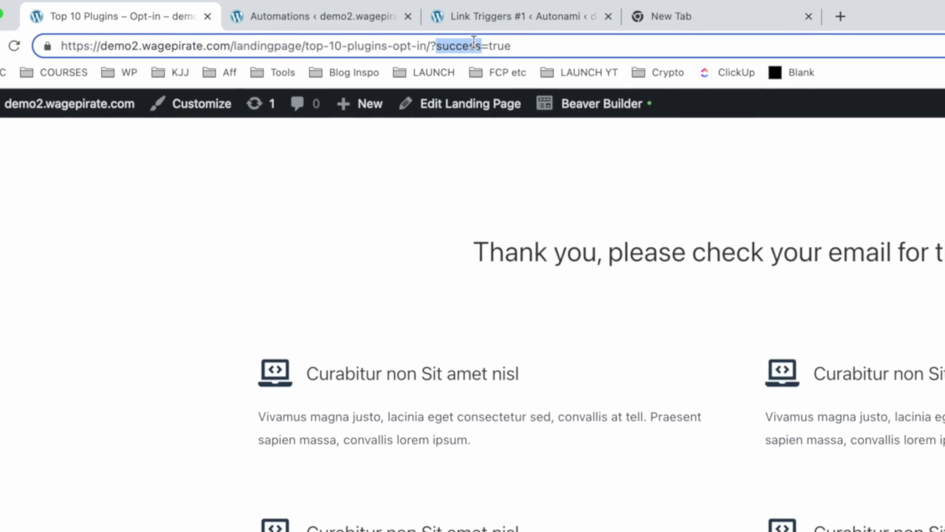
pyautogui.write('download')
pyautogui.press('Return')
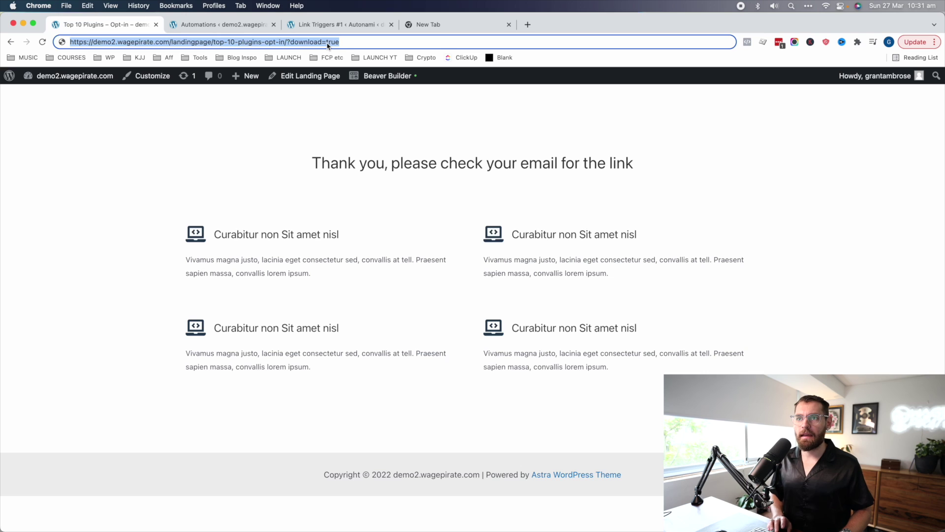
pyautogui.press('Return')
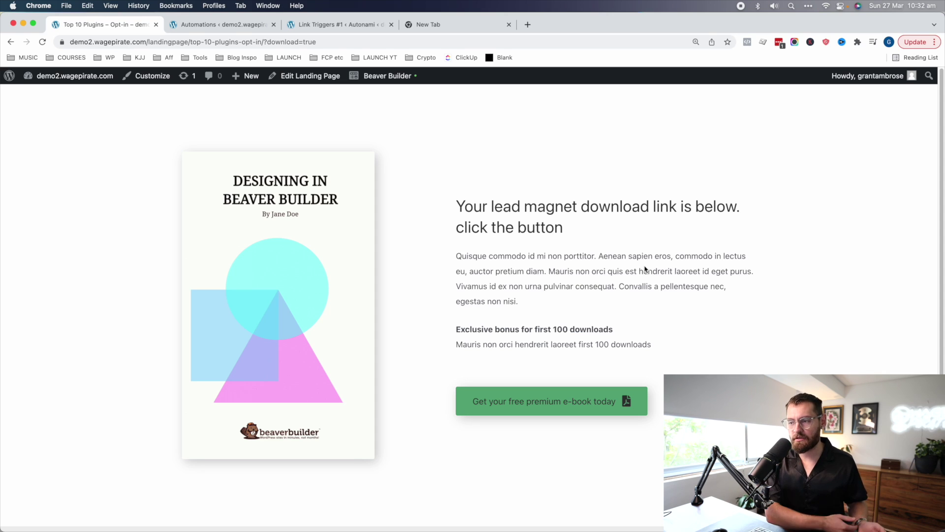
# Use the landing page's ?download=true address as the custom redirect URL of the link trigger
pyautogui.click(248, 41)
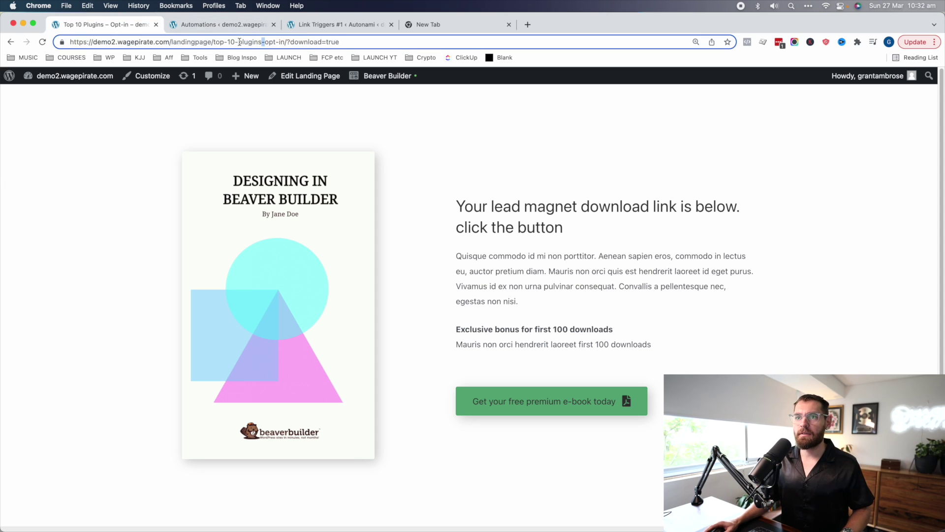
pyautogui.click(315, 24)
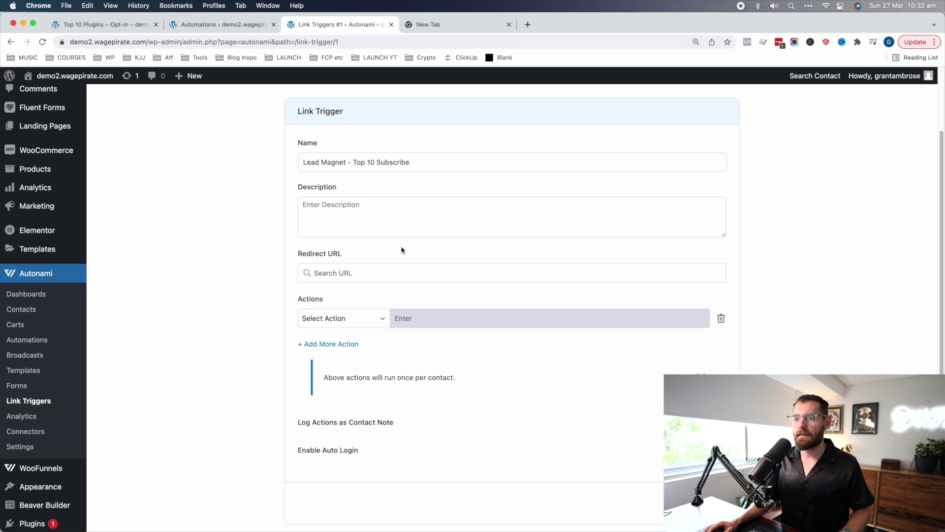
pyautogui.press('super+v')
pyautogui.scroll(-1, 435, 224)
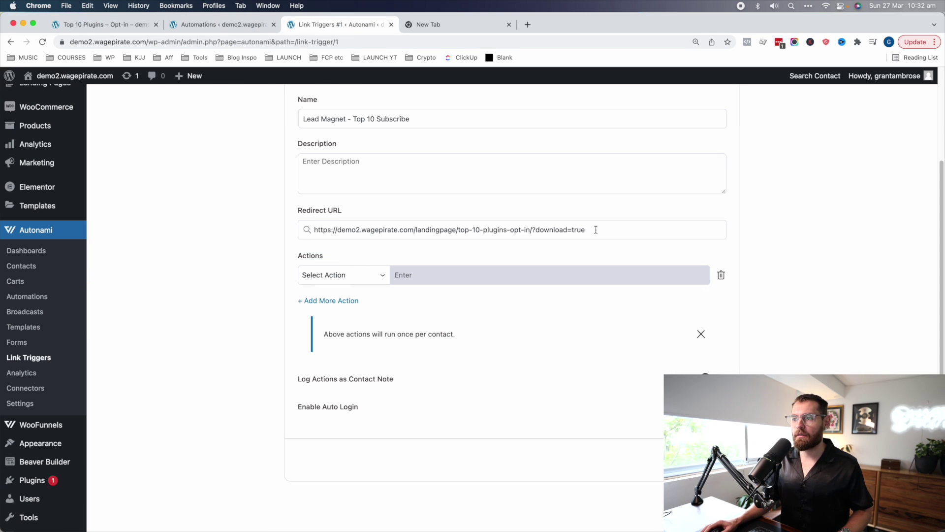
pyautogui.click(523, 252)
pyautogui.scroll(1, 332, 293)
# Give the link trigger an Update Fields action that sets Status to Subscribed, and save it
pyautogui.click(328, 290)
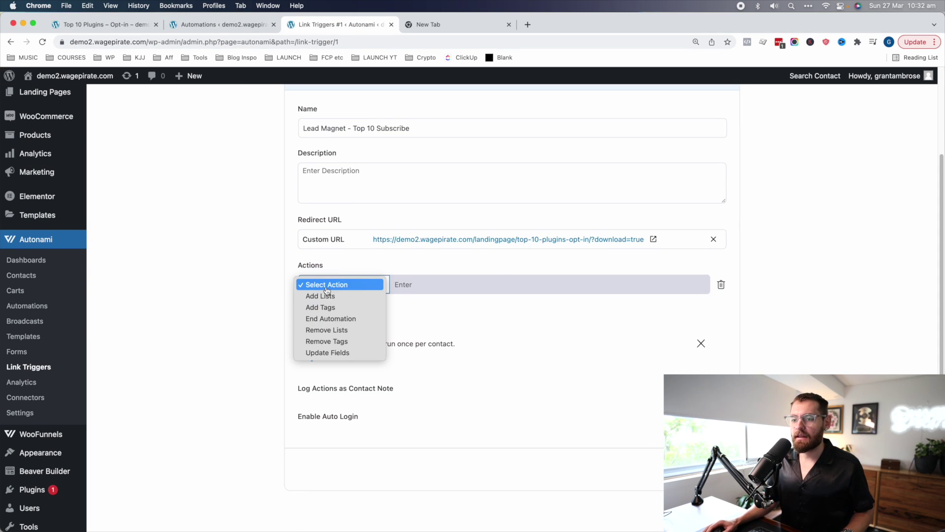
pyautogui.click(337, 352)
pyautogui.click(467, 331)
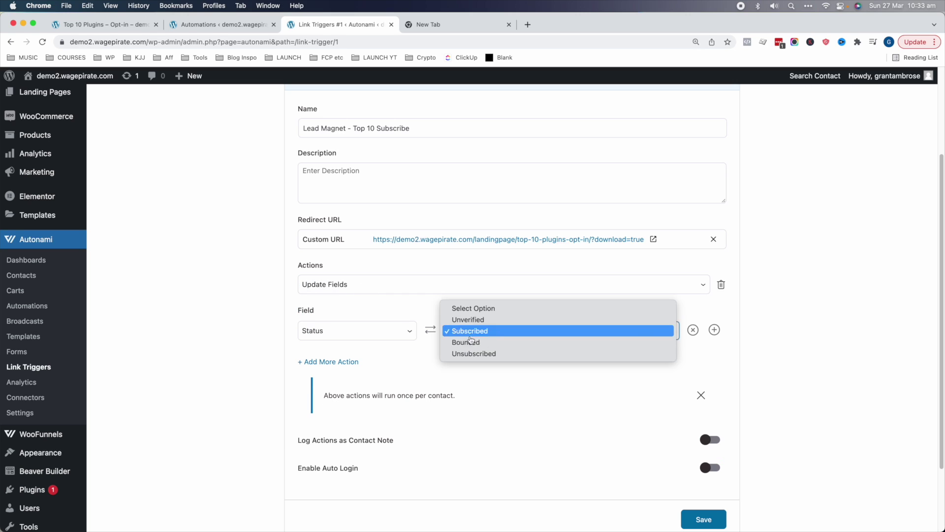
pyautogui.click(468, 331)
pyautogui.scroll(-1, 747, 490)
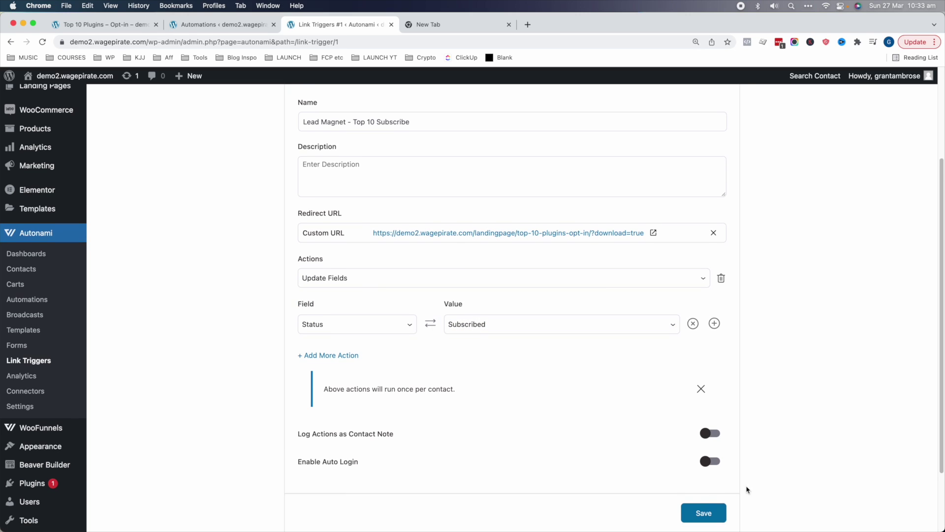
pyautogui.click(703, 496)
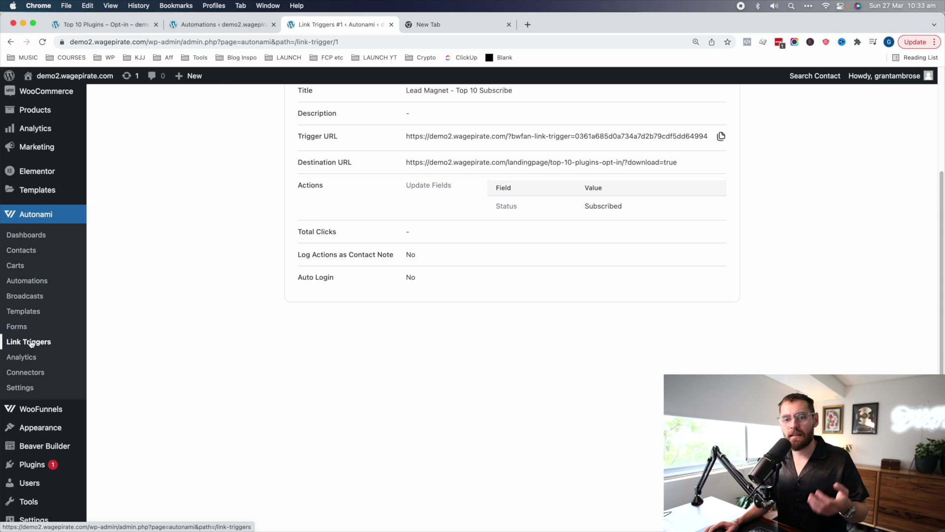
# Open the email design of the Send Email action in the Lead Magnet - Top 10 Plugins automation
pyautogui.scroll(3, 180, 341)
pyautogui.moveTo(414, 269); pyautogui.dragTo(710, 270)
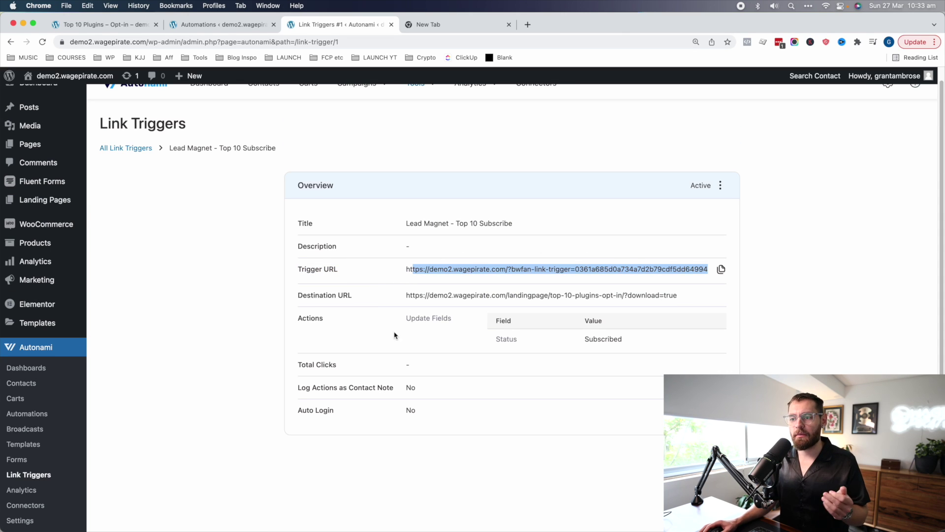
pyautogui.click(291, 305)
pyautogui.click(28, 421)
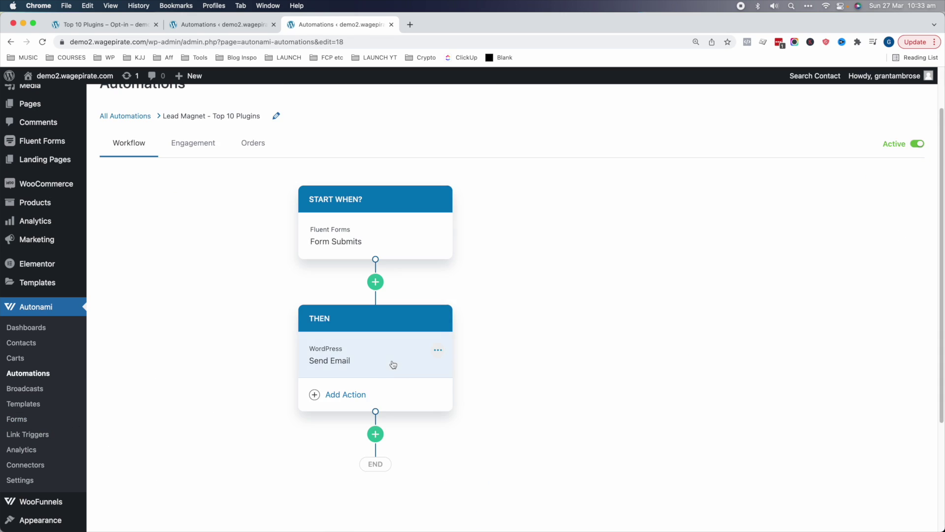
pyautogui.click(391, 363)
pyautogui.click(838, 396)
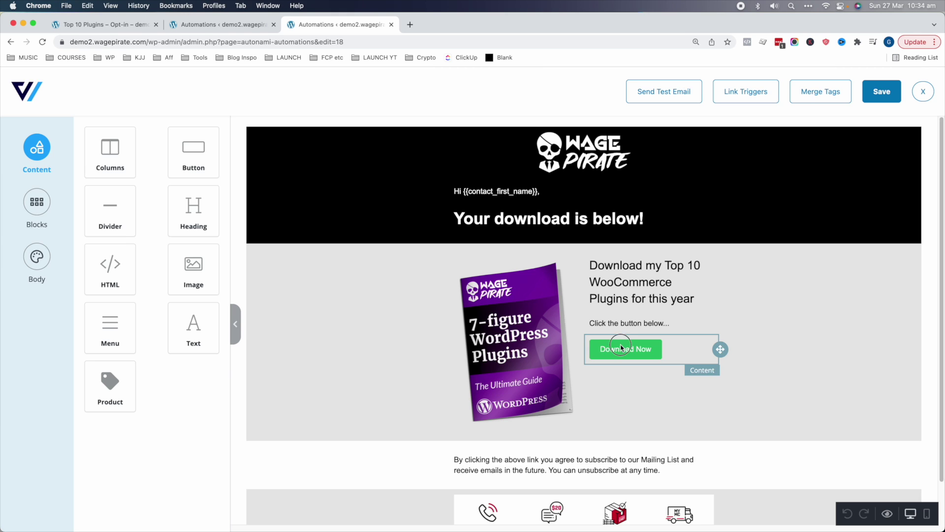
# Link the Download Now button to the "Lead Magnet - Top 10 Subscribe" link trigger, then save and close the email design
pyautogui.click(652, 357)
pyautogui.click(69, 222)
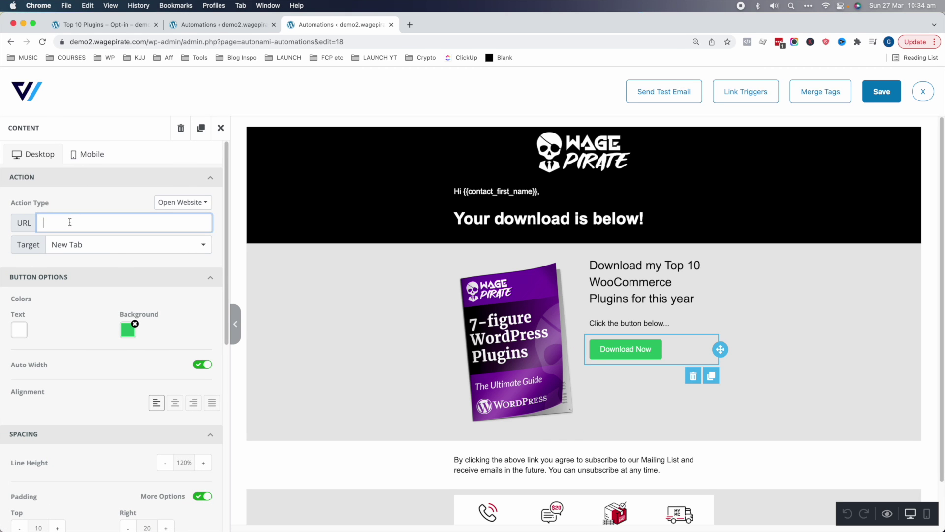
pyautogui.click(751, 94)
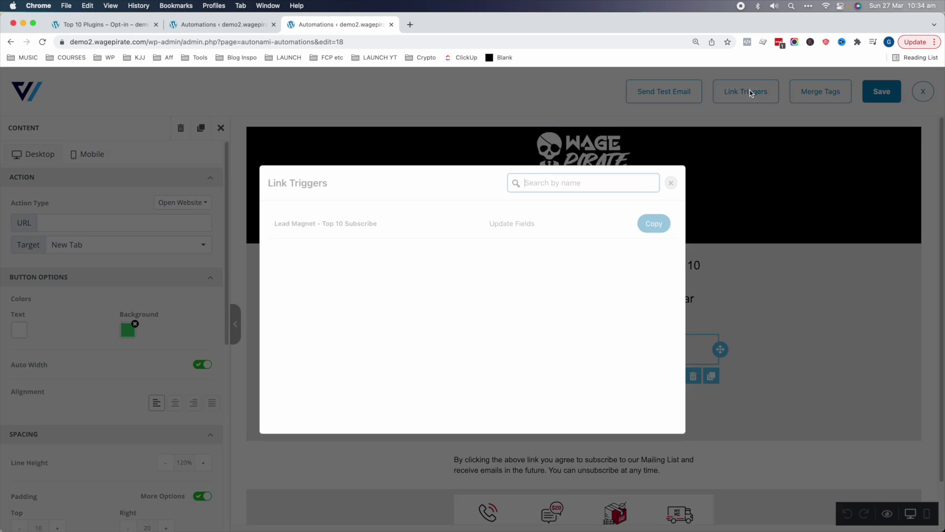
pyautogui.click(653, 224)
pyautogui.click(143, 224)
pyautogui.press('super+v')
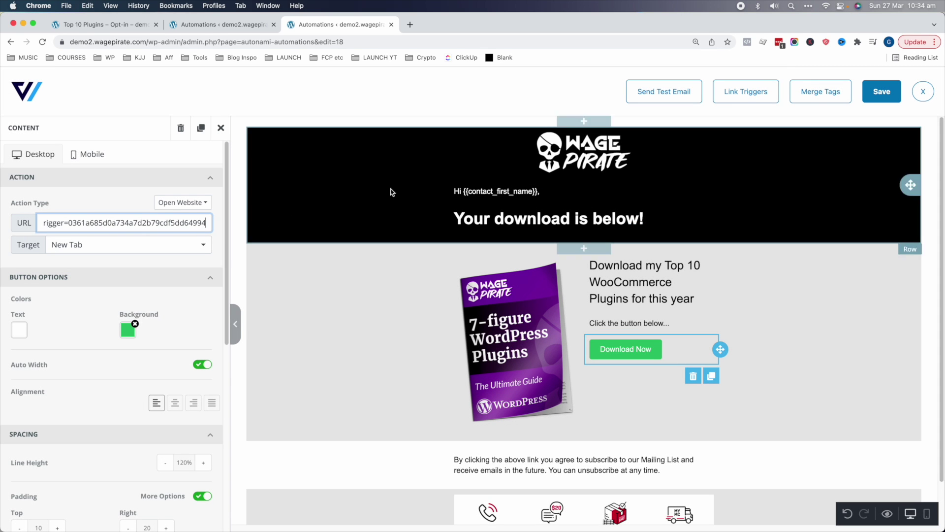
pyautogui.click(898, 93)
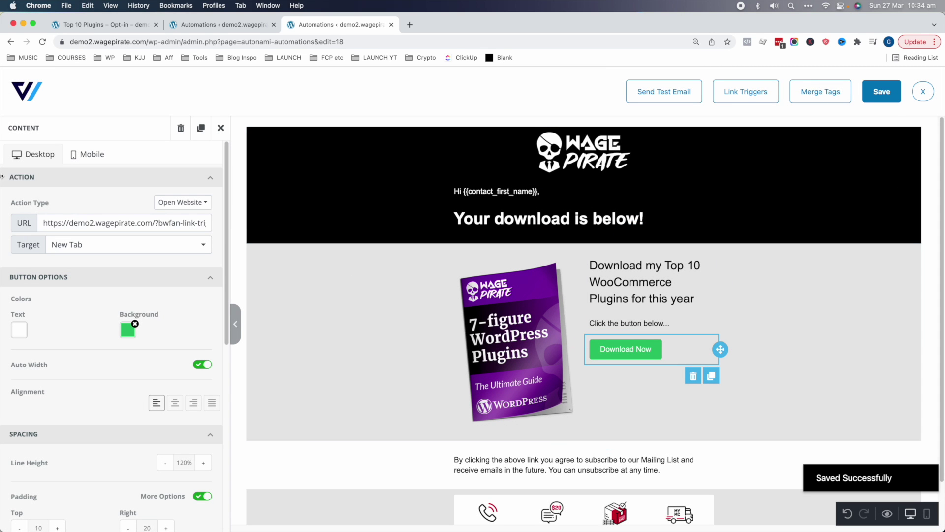
pyautogui.click(924, 94)
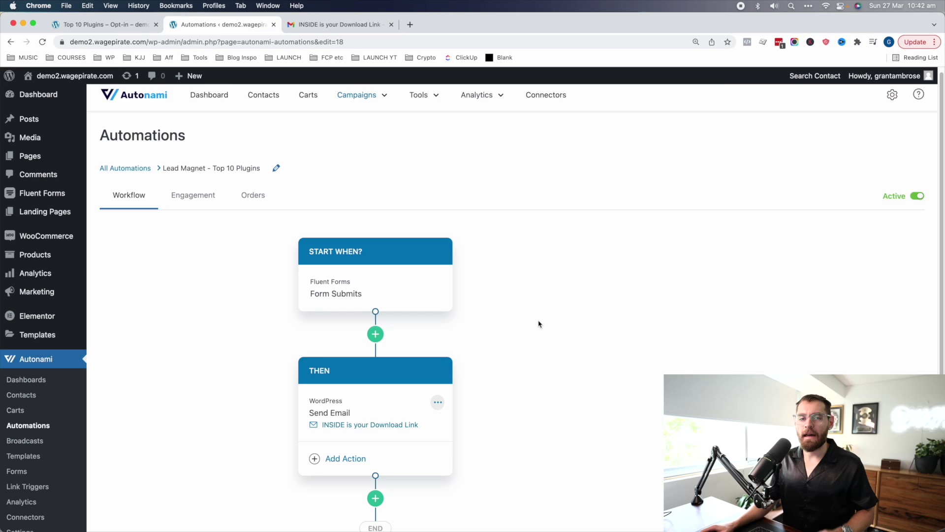
# Insert an Autonami Create Contact action between the form submission trigger and the Send Email action
pyautogui.scroll(-1, 539, 324)
pyautogui.scroll(-2, 537, 323)
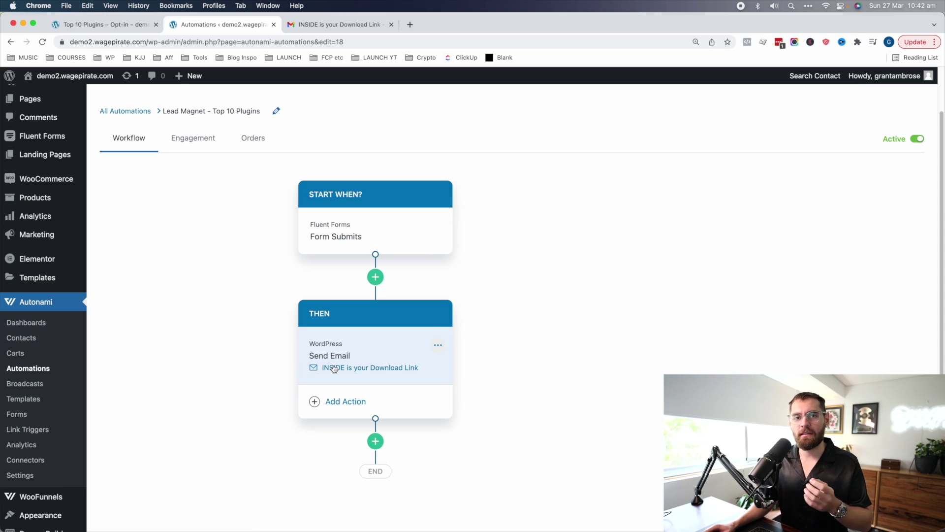
pyautogui.click(376, 277)
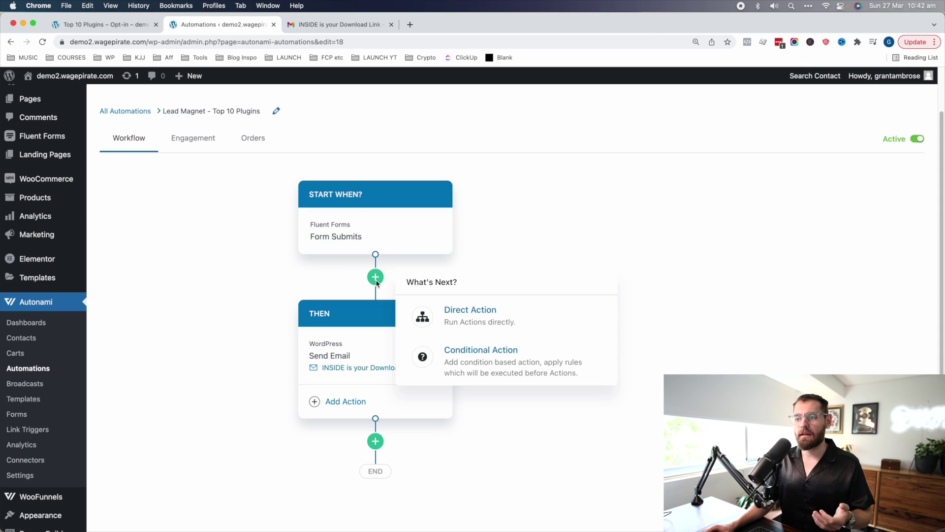
pyautogui.click(472, 311)
pyautogui.click(361, 338)
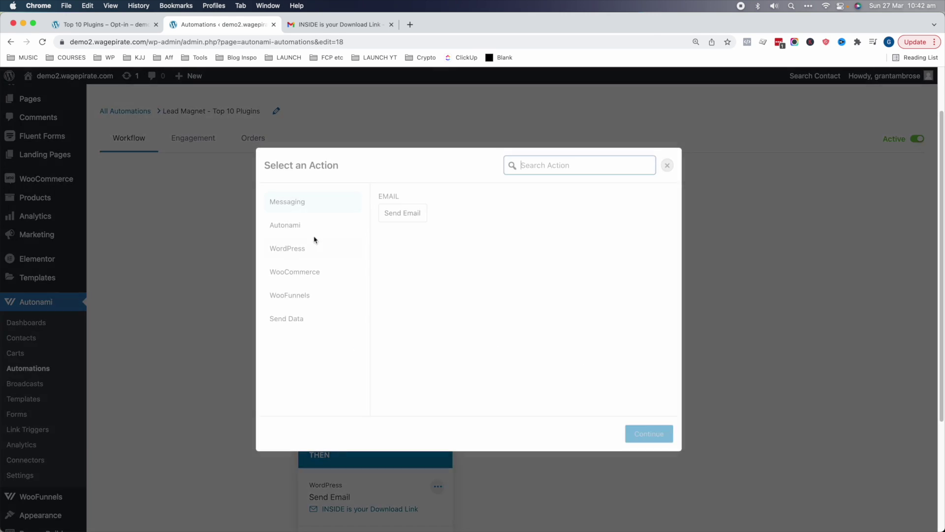
pyautogui.click(310, 225)
pyautogui.click(410, 214)
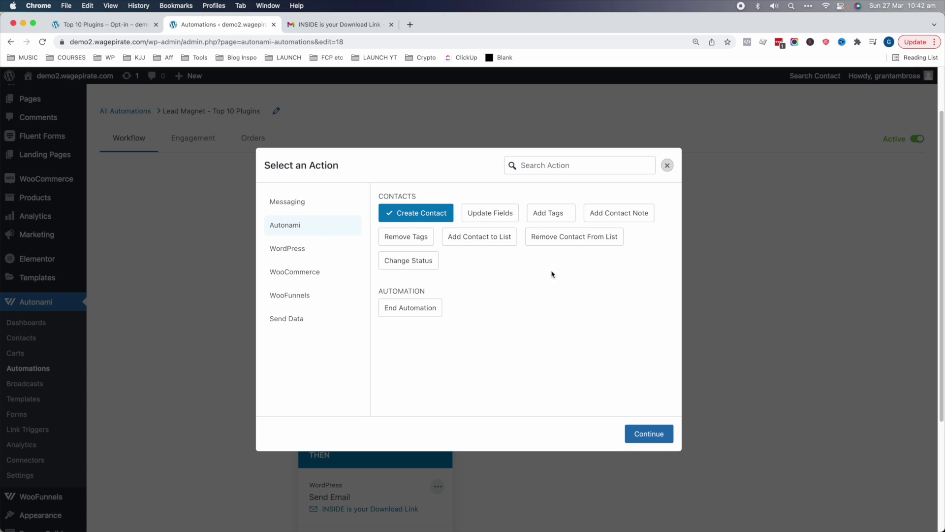
pyautogui.click(642, 430)
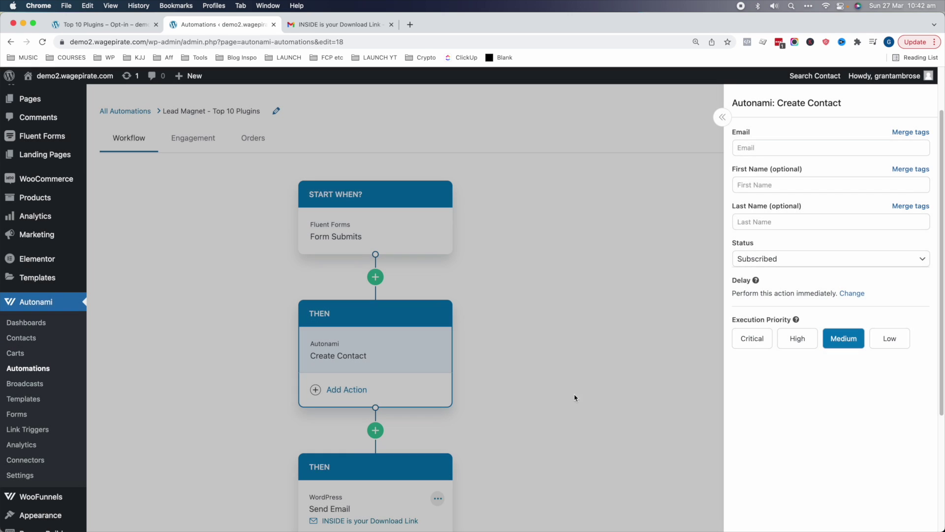
# Fill the Create Contact action's Email with the form field merge tag {{fluent_form_field field='email'}}
pyautogui.click(910, 132)
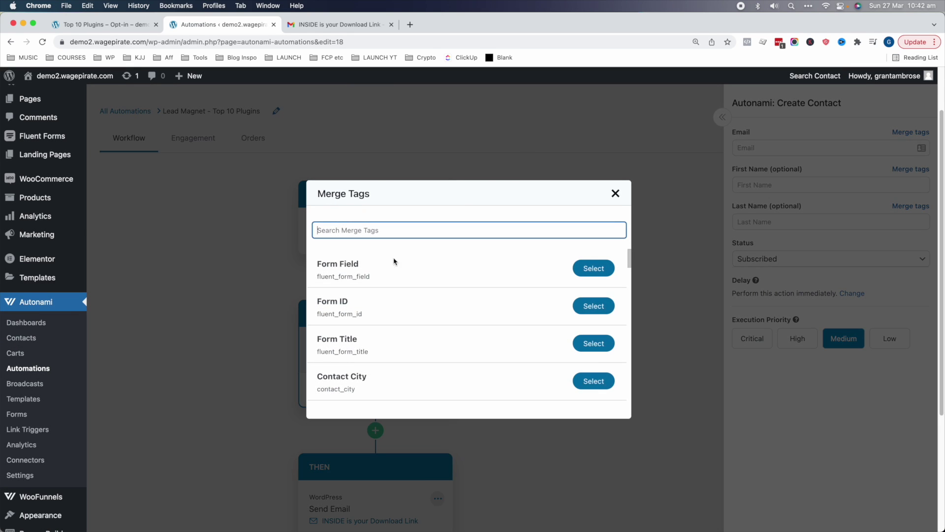
pyautogui.click(598, 269)
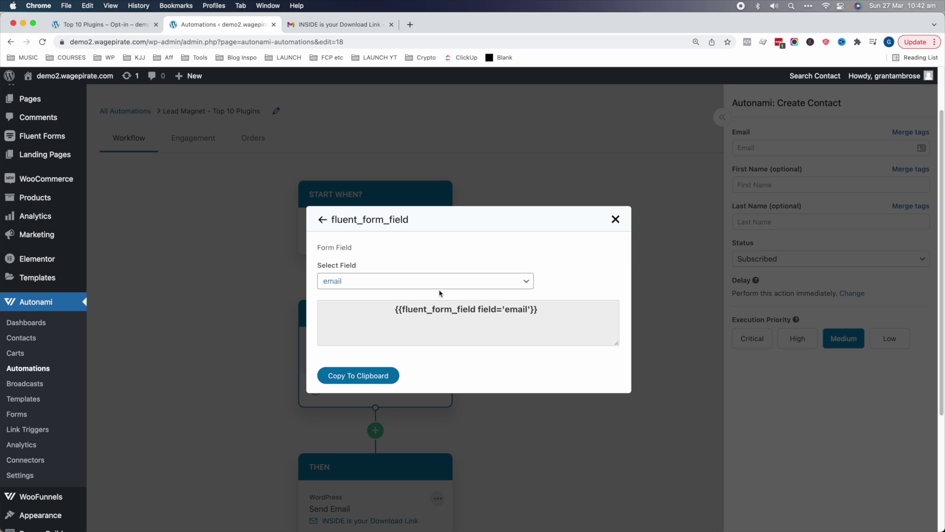
pyautogui.click(363, 378)
pyautogui.click(782, 151)
pyautogui.press('super+v')
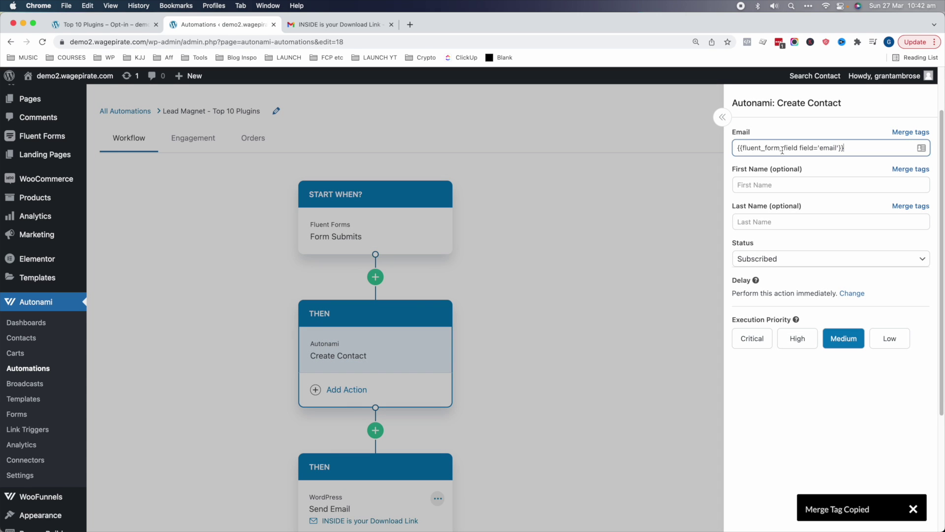
# Choose the new contact's status in the Create Contact action and close its settings
pyautogui.click(787, 183)
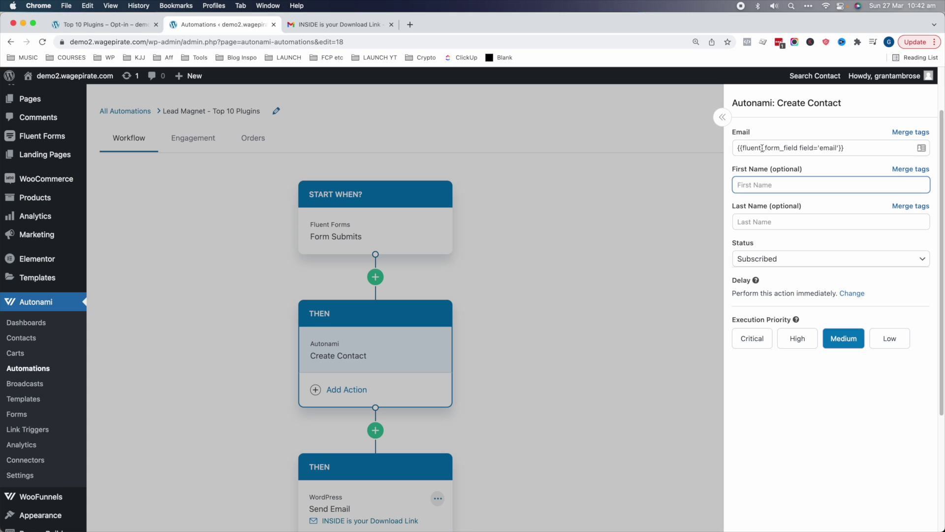
pyautogui.click(765, 257)
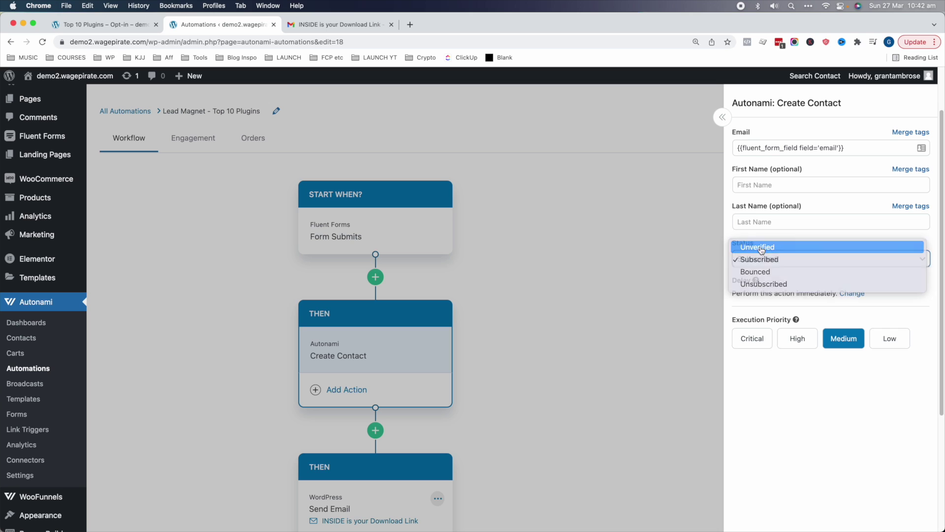
pyautogui.click(769, 262)
pyautogui.click(666, 257)
pyautogui.scroll(-1, 482, 408)
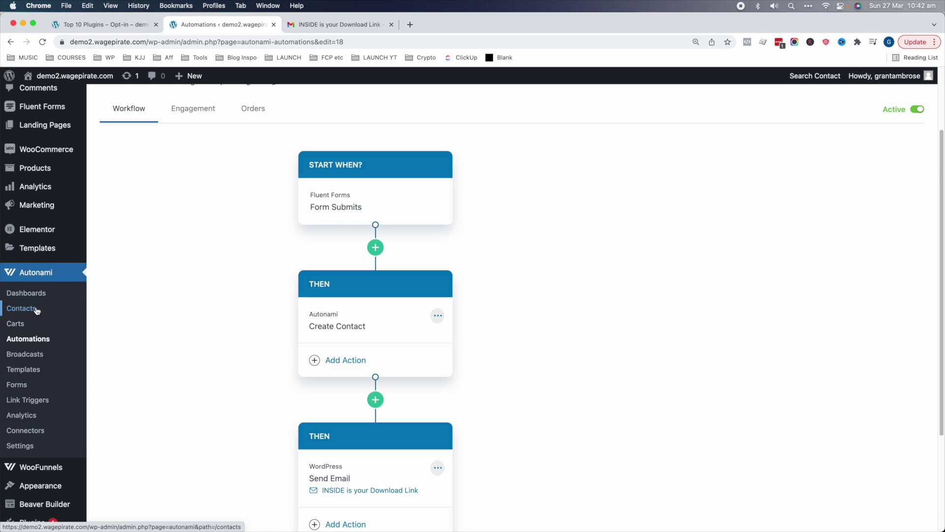
# Enter a test email address in the incognito opt-in landing page's form and submit the subscription
pyautogui.scroll(-5, 196, 339)
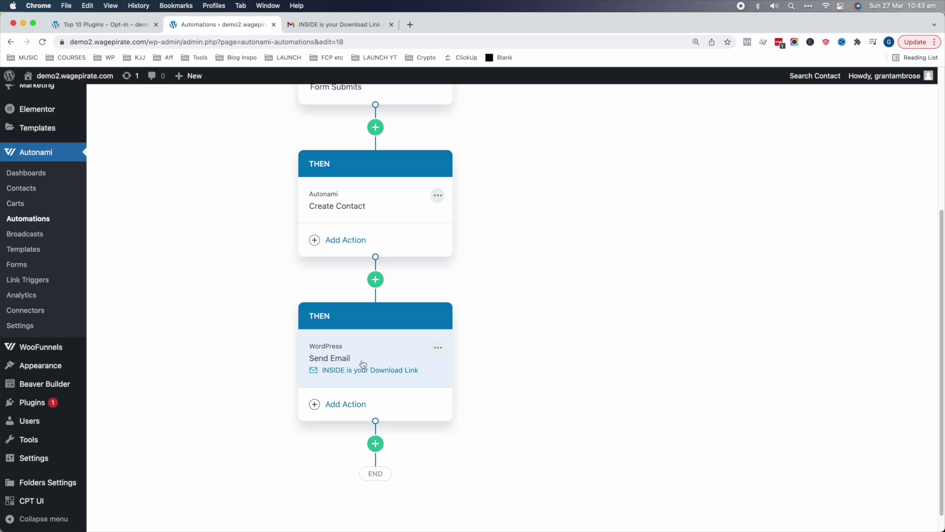
pyautogui.click(564, 300)
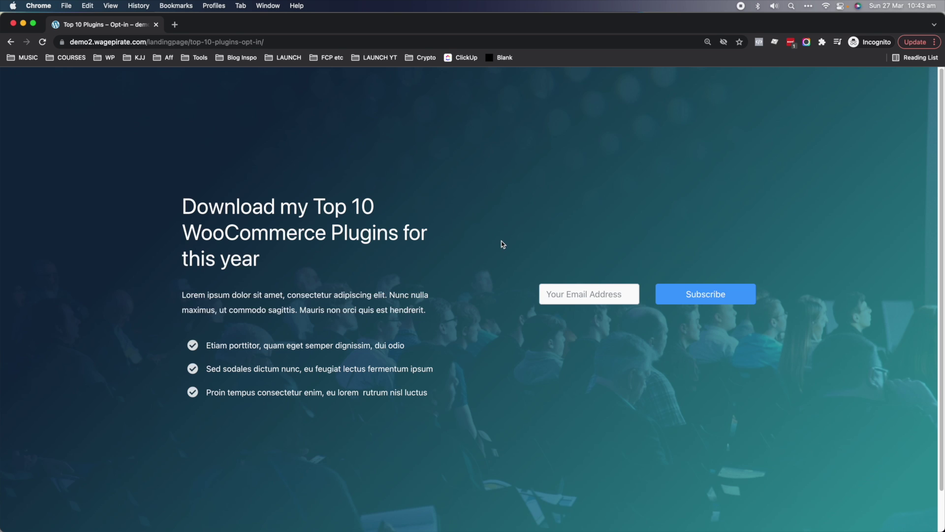
pyautogui.scroll(-2, 501, 245)
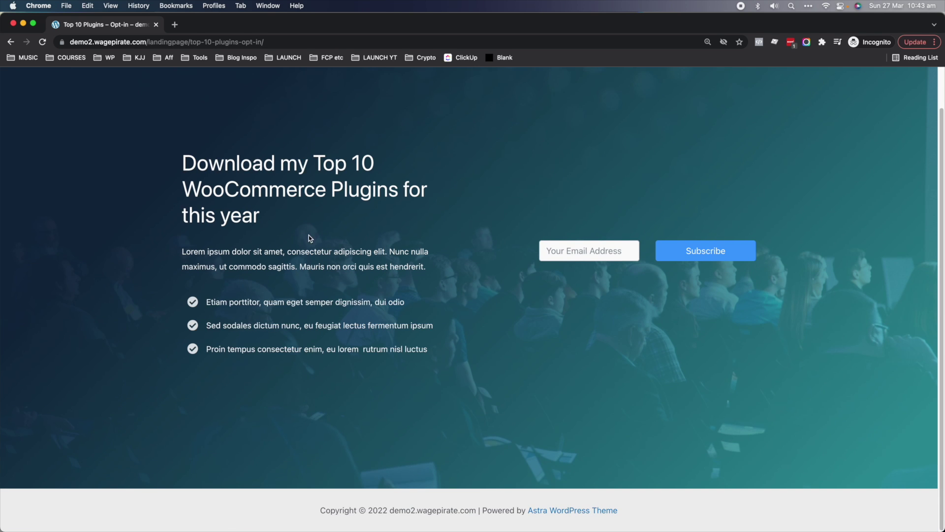
pyautogui.scroll(2, 310, 238)
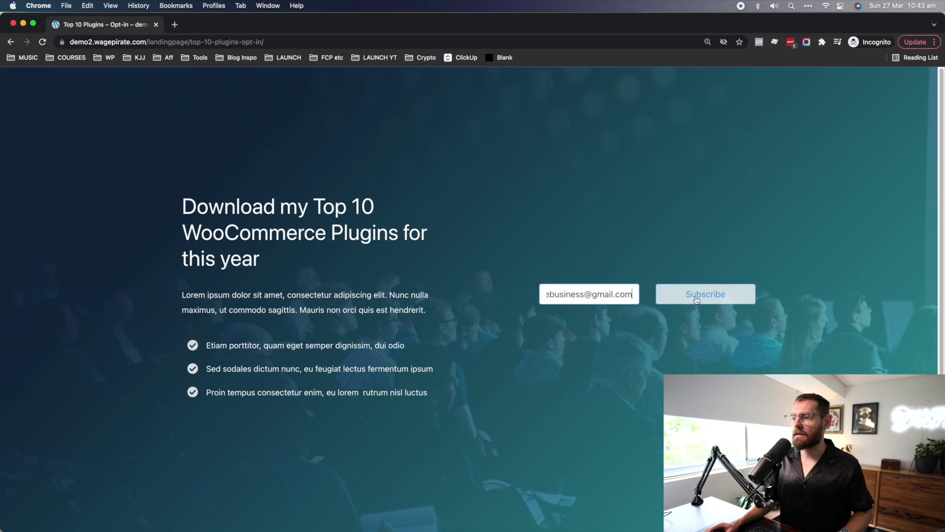
pyautogui.click(707, 298)
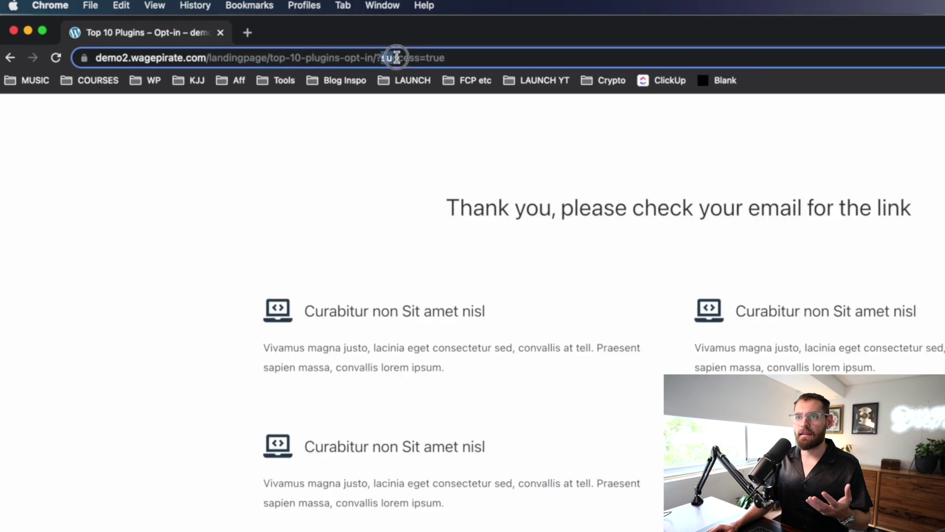
# Examine the submitted page's URL parameter and its thank-you heading
pyautogui.moveTo(268, 41); pyautogui.dragTo(330, 37)
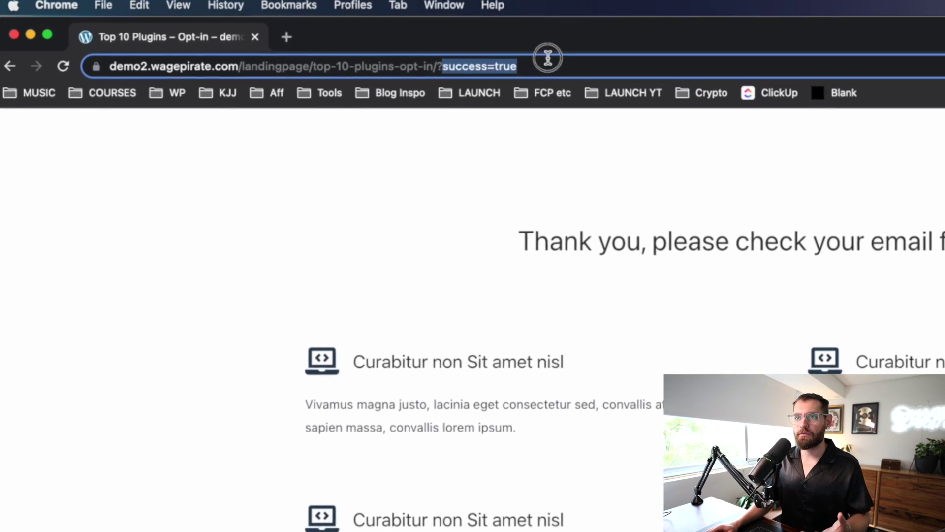
pyautogui.click(504, 273)
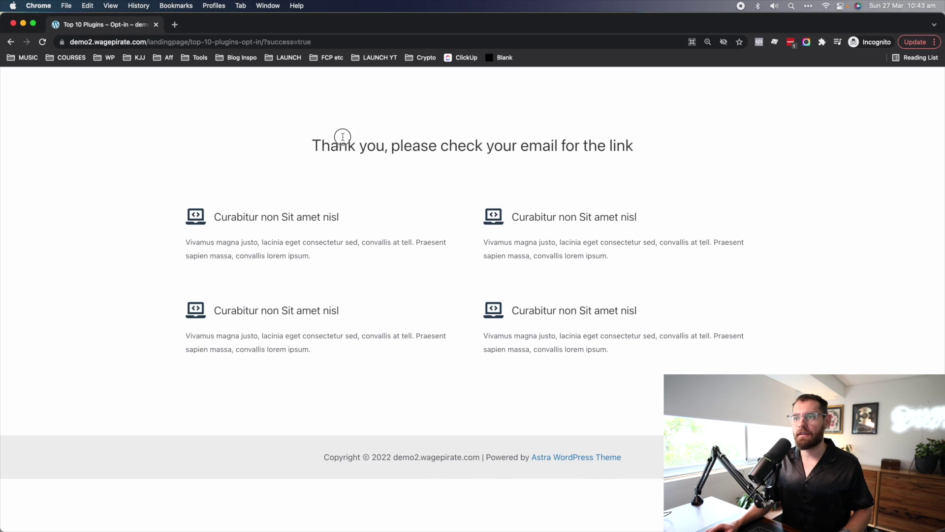
pyautogui.moveTo(342, 137); pyautogui.dragTo(629, 141)
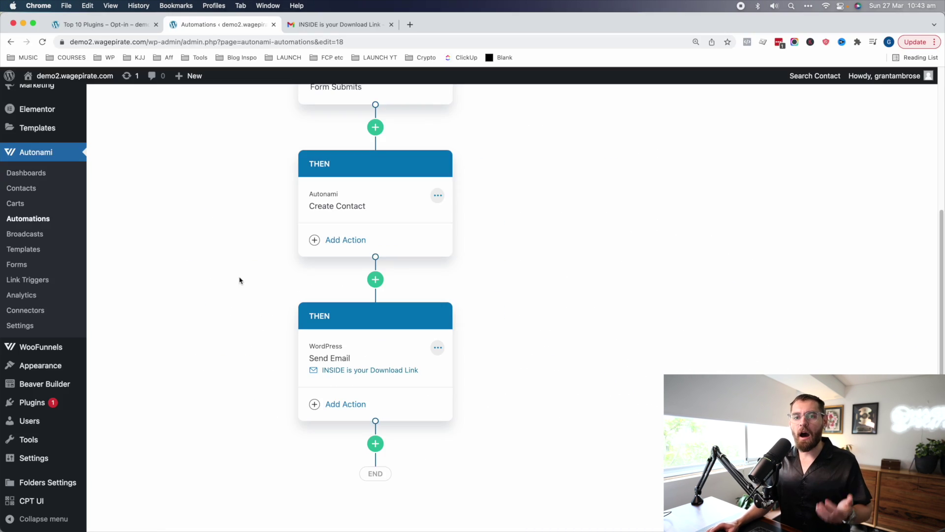
# Review the Create Contact action's status setting, then inspect the new contact's status and profile fields in Autonami
pyautogui.click(373, 212)
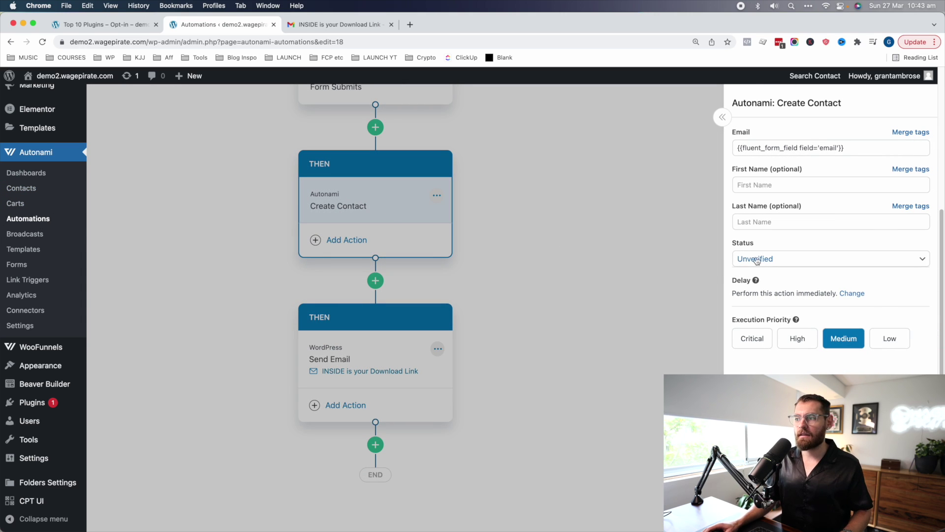
pyautogui.click(18, 189)
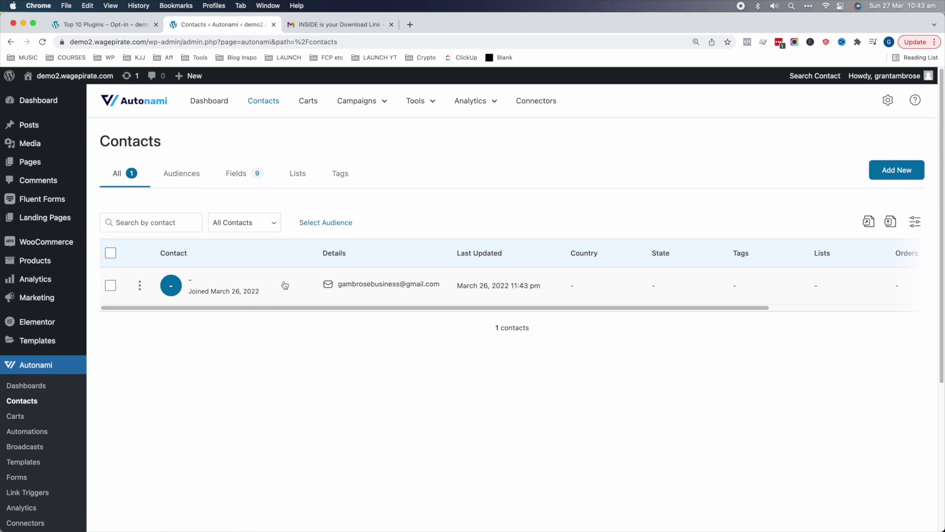
pyautogui.click(194, 284)
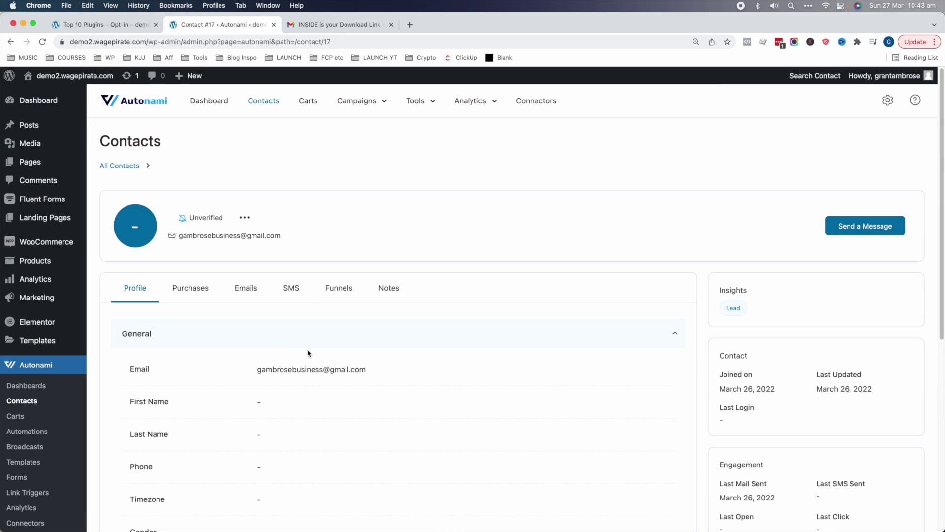
pyautogui.scroll(-10, 390, 365)
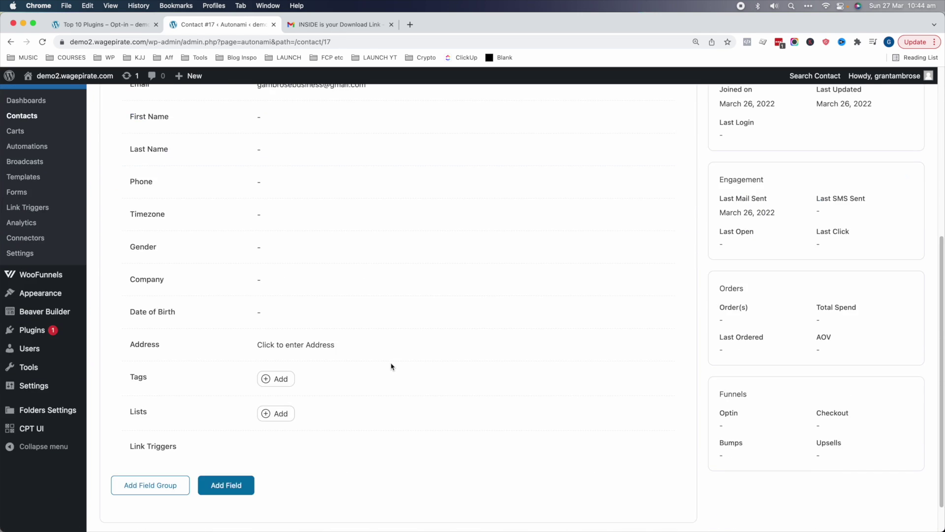
pyautogui.scroll(10, 391, 367)
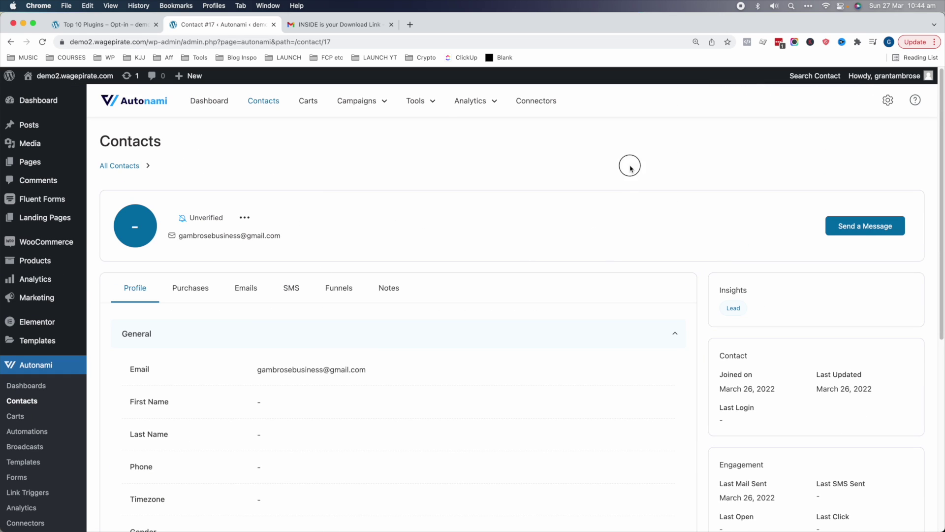
# Switch to Gmail and follow the Download Now link in the "INSIDE is your Download Link" email
pyautogui.click(347, 25)
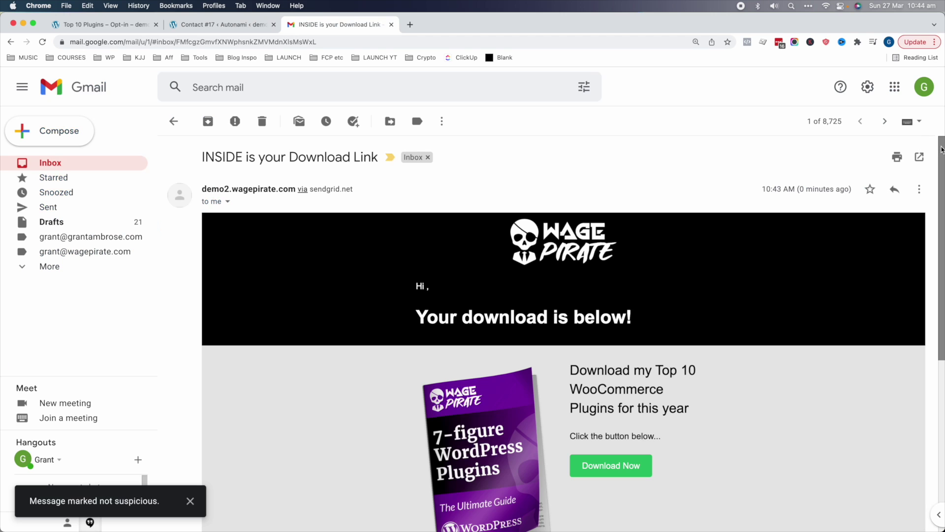
pyautogui.scroll(-4, 938, 231)
pyautogui.scroll(2, 937, 232)
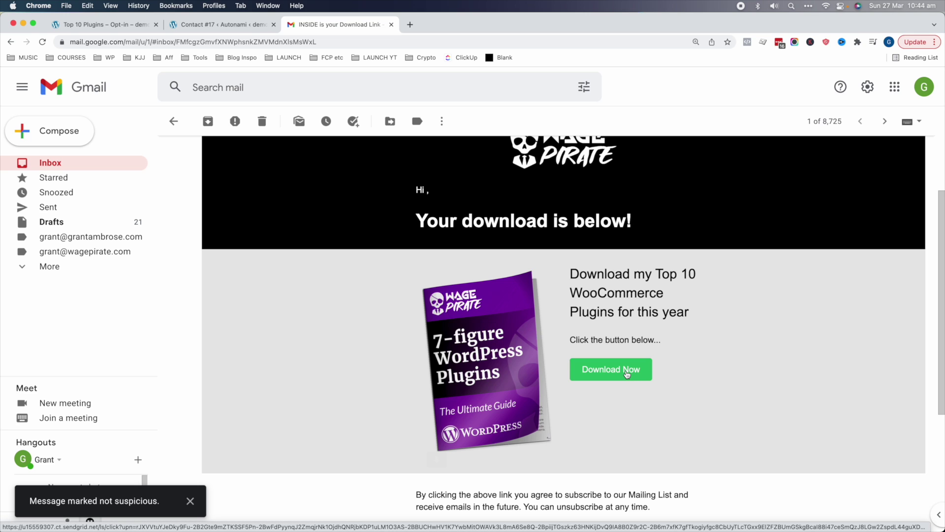
pyautogui.click(627, 374)
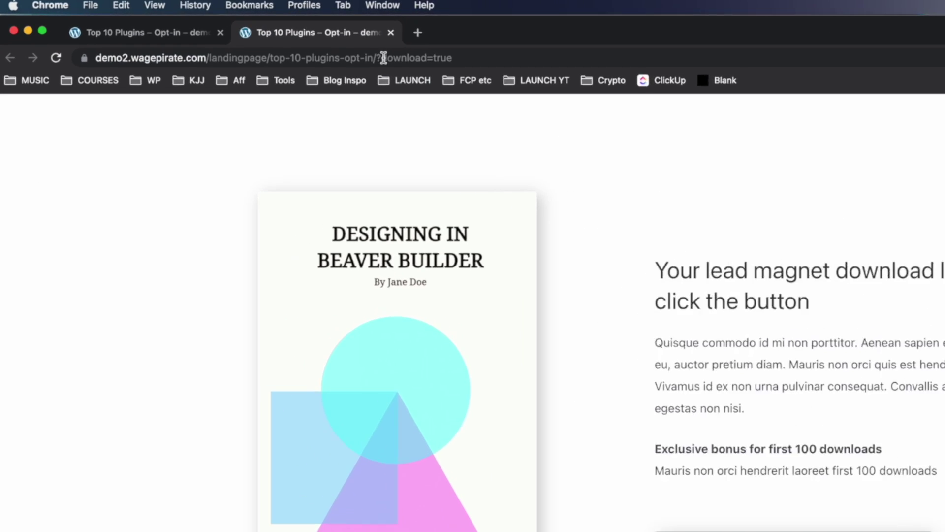
# Examine the URL parameter and content of the download page reached from the email
pyautogui.moveTo(267, 41); pyautogui.dragTo(309, 41)
pyautogui.moveTo(513, 64); pyautogui.dragTo(571, 66)
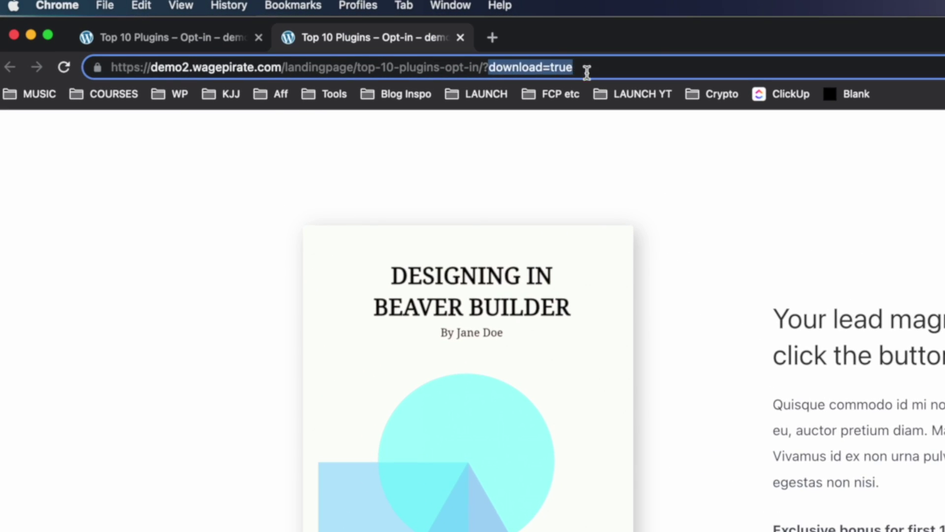
pyautogui.click(827, 350)
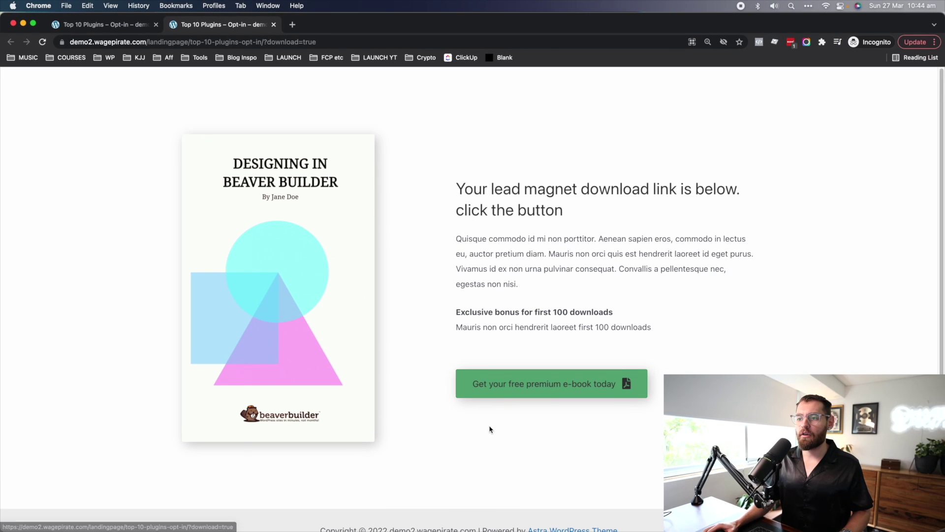
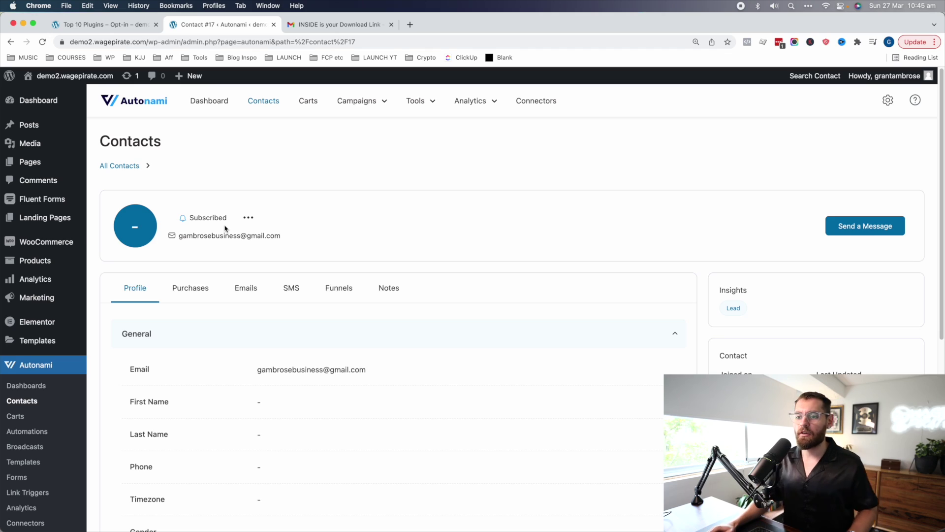
# Check the test contact's Autonami profile for its subscription status after the email link was followed
pyautogui.scroll(-6, 224, 228)
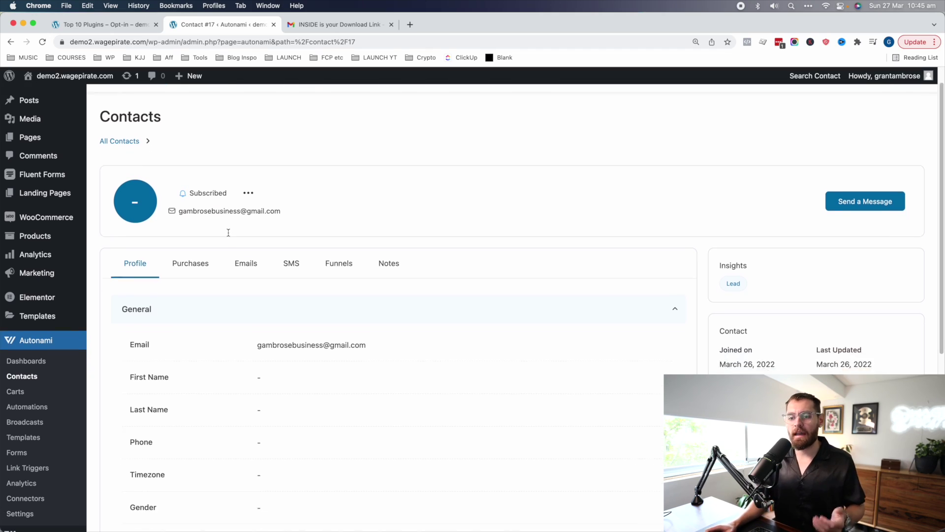
pyautogui.scroll(-1, 284, 379)
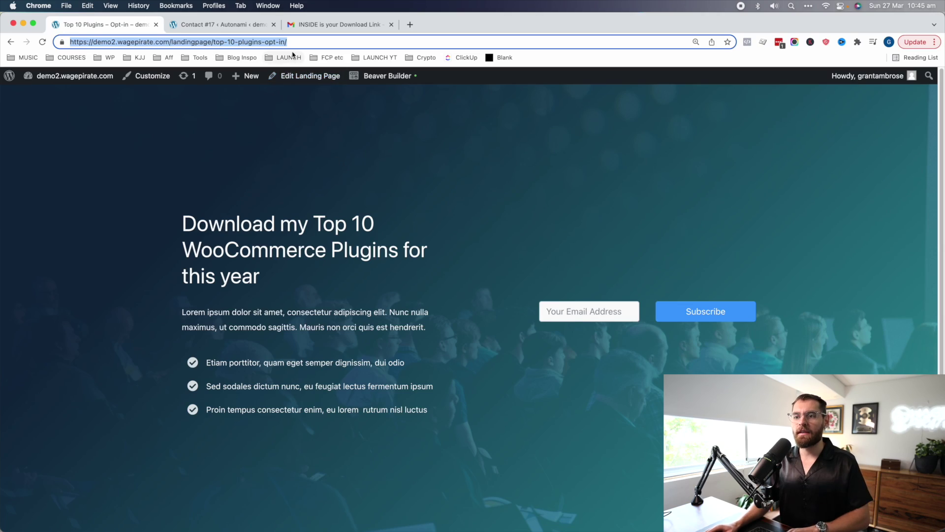
# Go from the opt-in page to the WordPress Landing Pages list and open Lead Magnet 1 in Beaver Builder in a new tab
pyautogui.scroll(-2, 392, 256)
pyautogui.scroll(2, 389, 236)
pyautogui.click(375, 78)
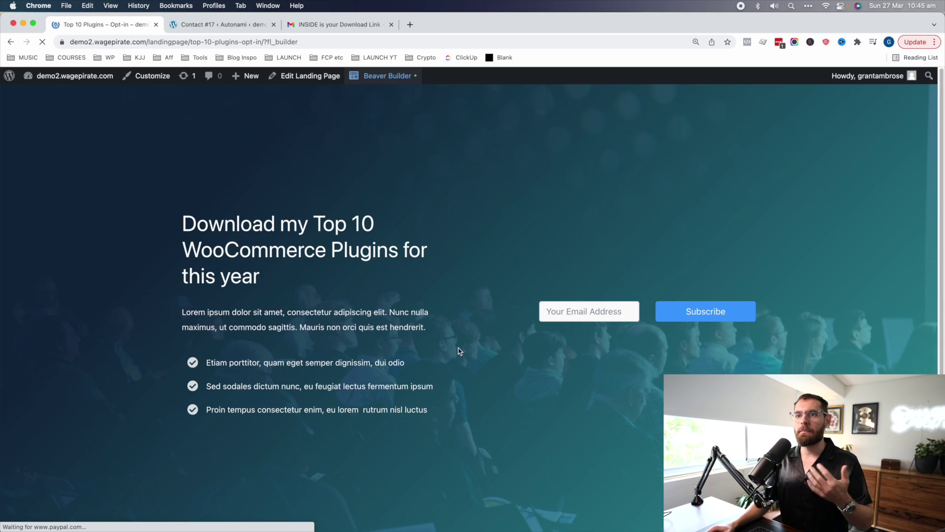
pyautogui.click(103, 76)
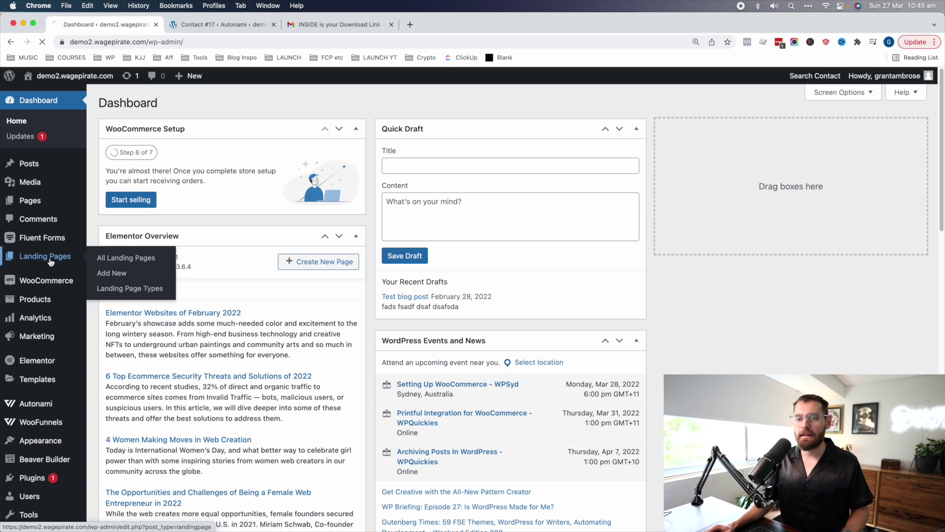
pyautogui.click(61, 262)
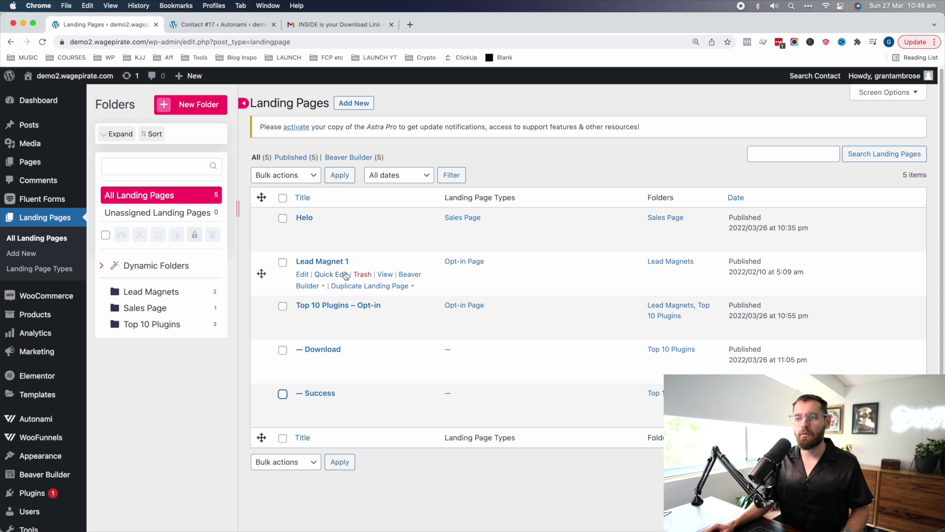
pyautogui.keyDown('super'); pyautogui.click(404, 274); pyautogui.keyUp('super')
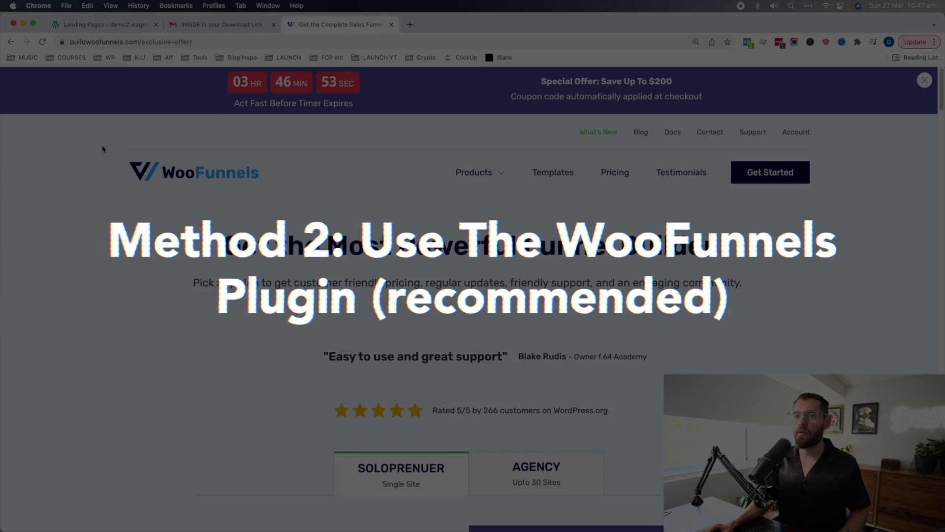
# Examine the WooFunnels exclusive offer page, comparing the single-site Funnel Builder and Funnel Builder + Autonami plans and their prices
pyautogui.scroll(-1, 652, 125)
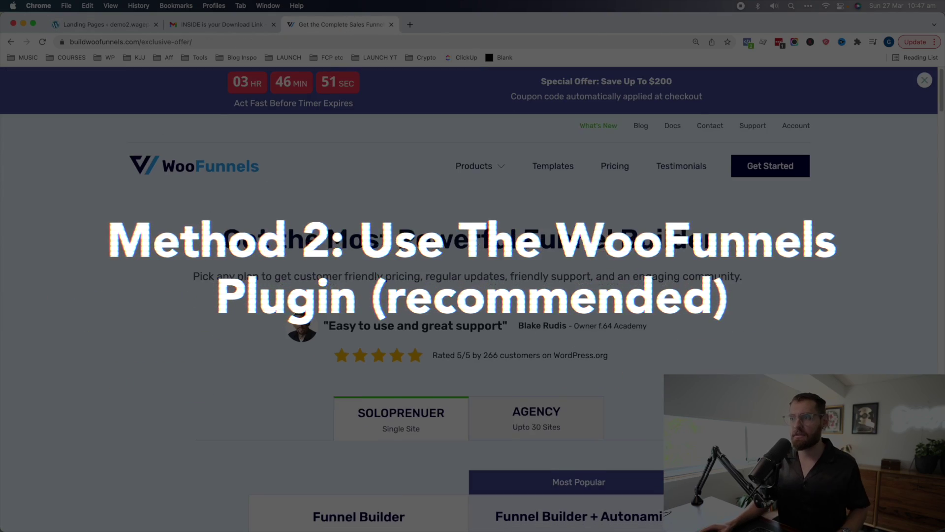
pyautogui.click(616, 164)
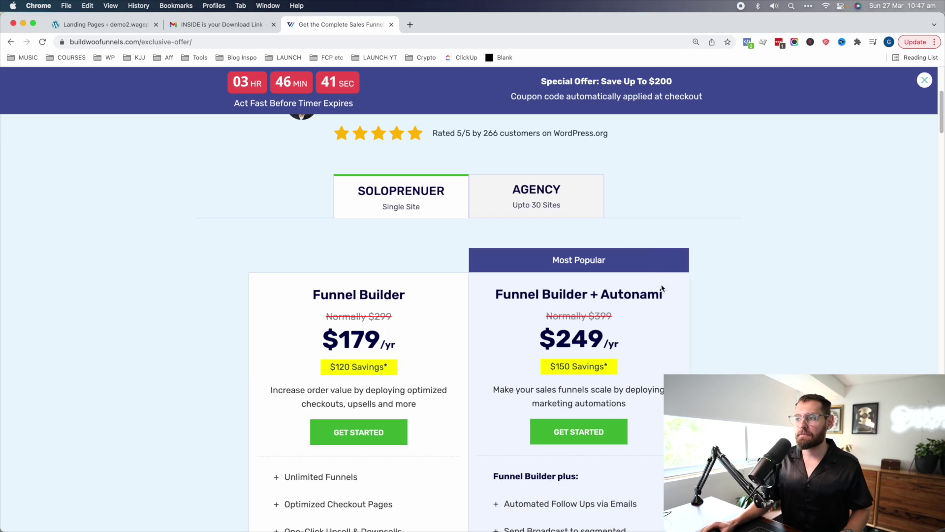
pyautogui.moveTo(496, 293); pyautogui.dragTo(620, 290)
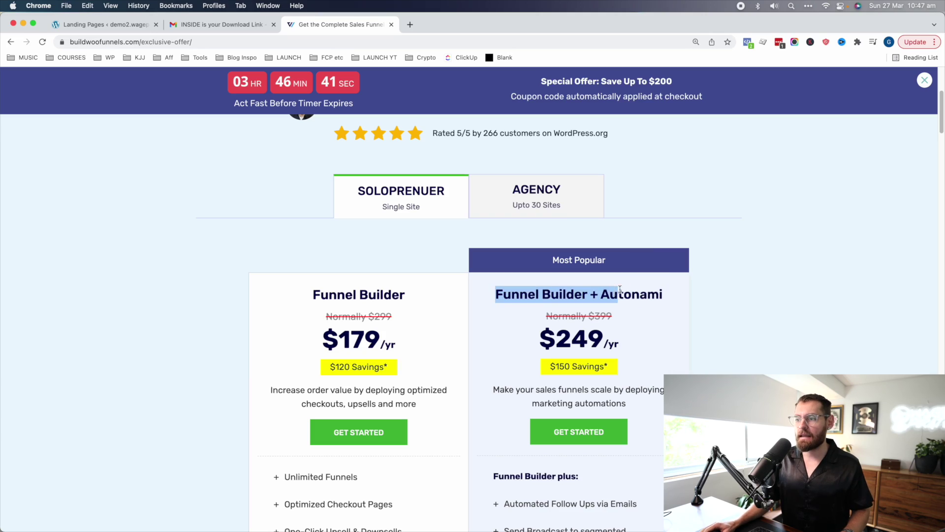
pyautogui.click(639, 295)
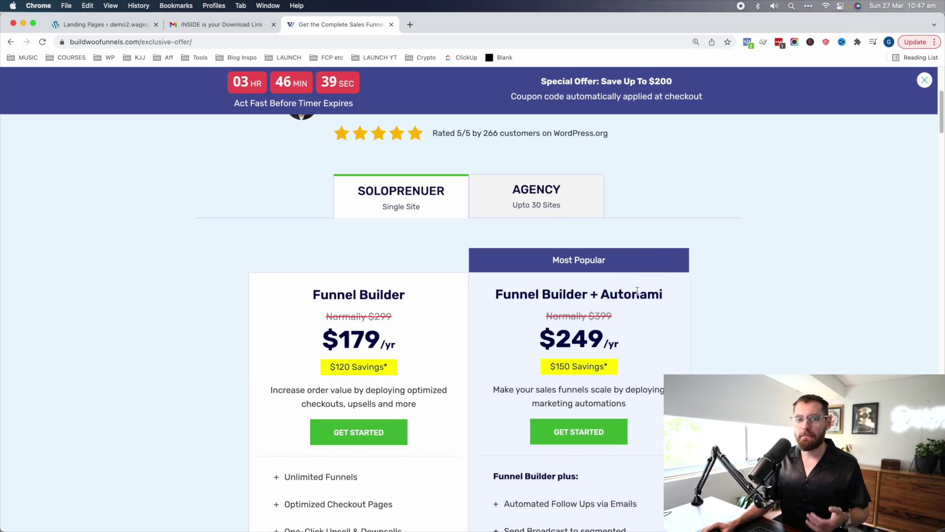
pyautogui.moveTo(512, 295); pyautogui.dragTo(580, 294)
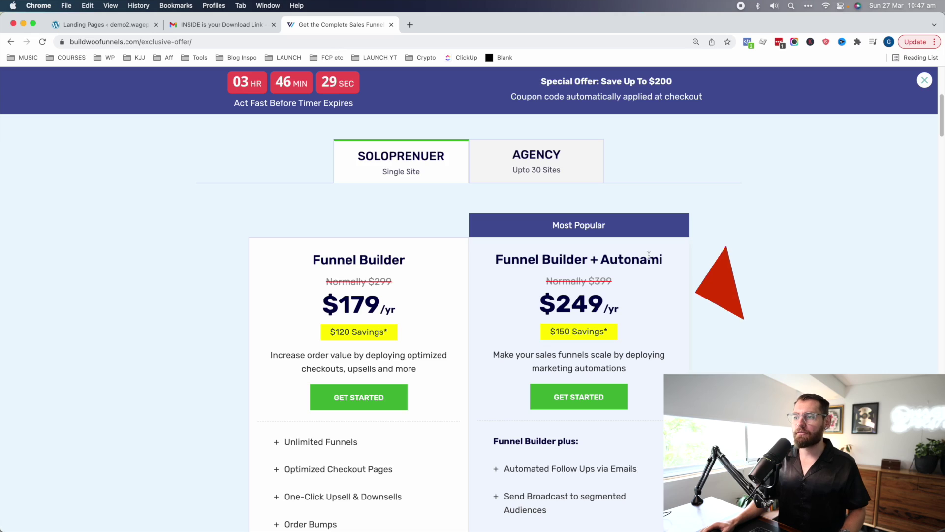
pyautogui.moveTo(663, 258); pyautogui.dragTo(493, 259)
pyautogui.moveTo(328, 261); pyautogui.dragTo(397, 261)
pyautogui.moveTo(663, 259); pyautogui.dragTo(593, 260)
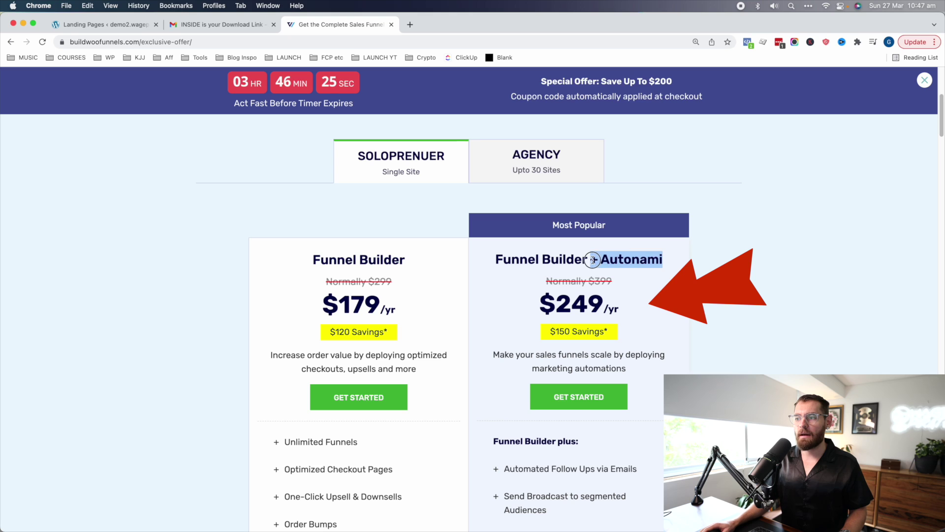
pyautogui.click(603, 260)
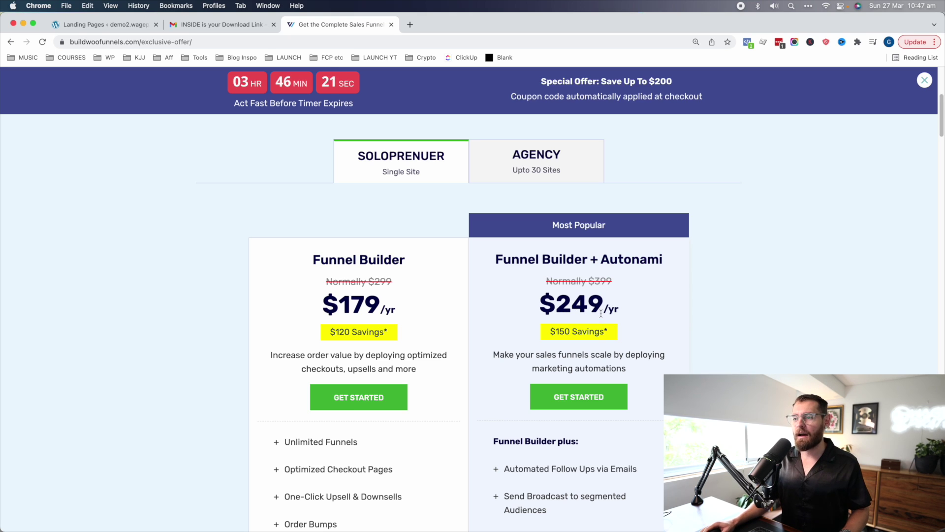
pyautogui.moveTo(615, 312); pyautogui.dragTo(560, 305)
pyautogui.moveTo(502, 260); pyautogui.dragTo(655, 252)
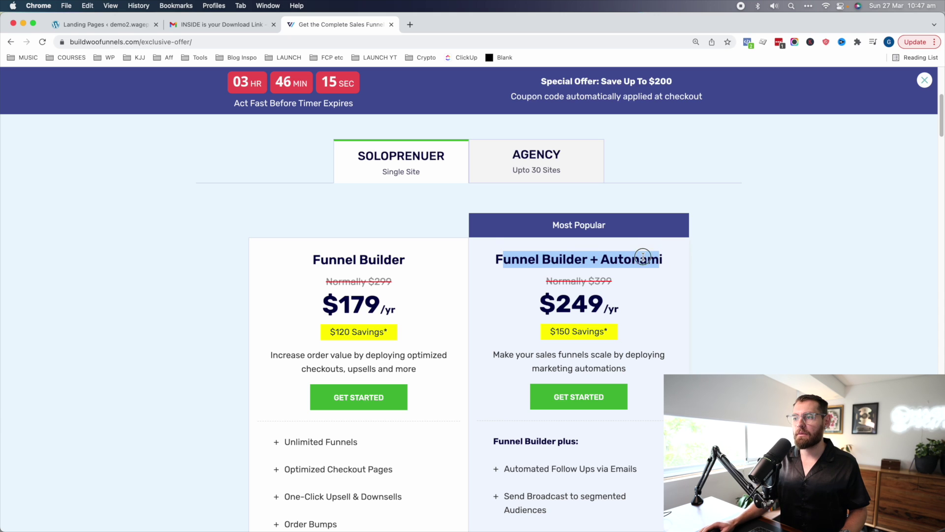
pyautogui.doubleClick(639, 260)
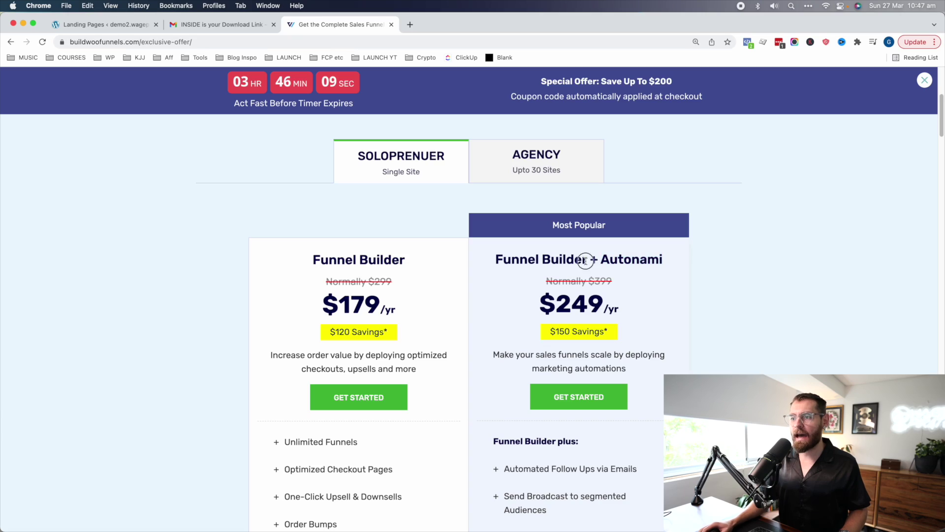
pyautogui.moveTo(585, 260); pyautogui.dragTo(511, 257)
# Return to the WordPress admin and create a WooFunnels funnel titled "Lead Magnet - Top 10"
pyautogui.click(109, 30)
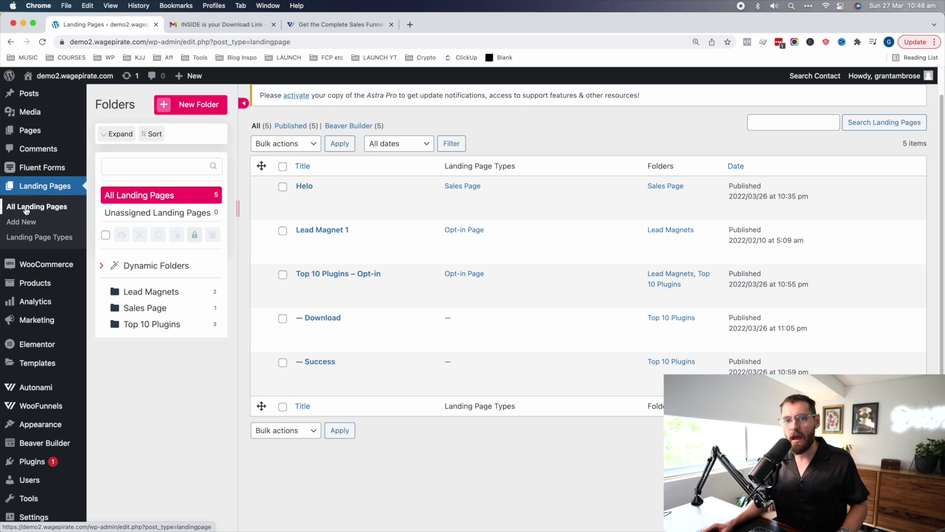
pyautogui.moveTo(42, 406)
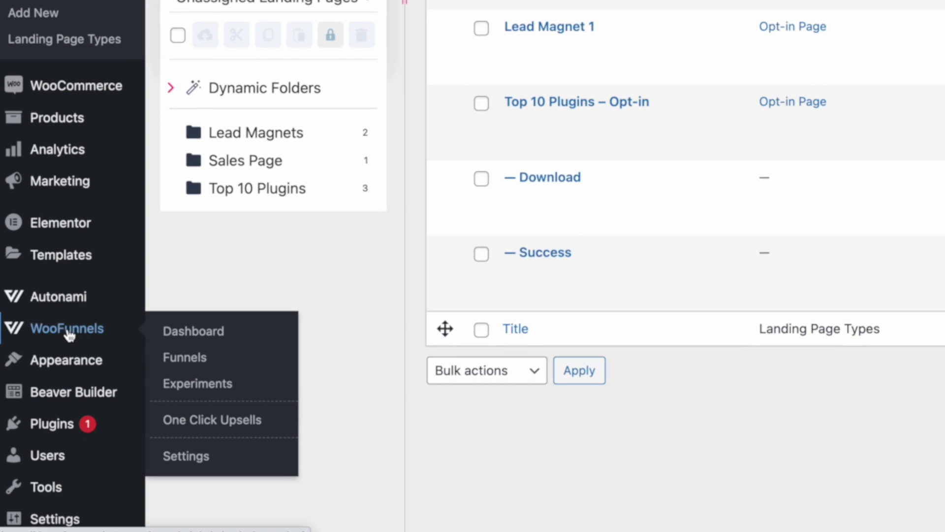
pyautogui.click(179, 358)
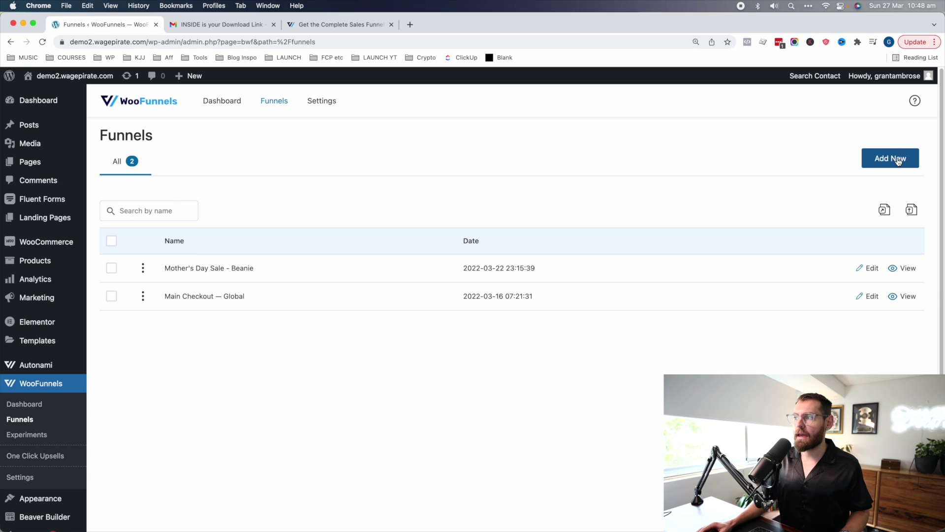
pyautogui.click(897, 158)
pyautogui.click(450, 303)
pyautogui.write('Lead')
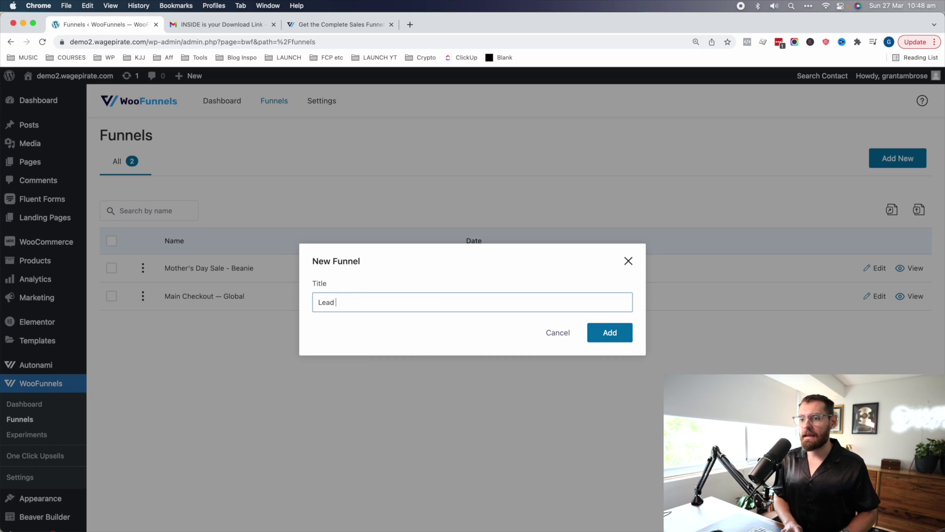
pyautogui.write(' Magnet - Top 10')
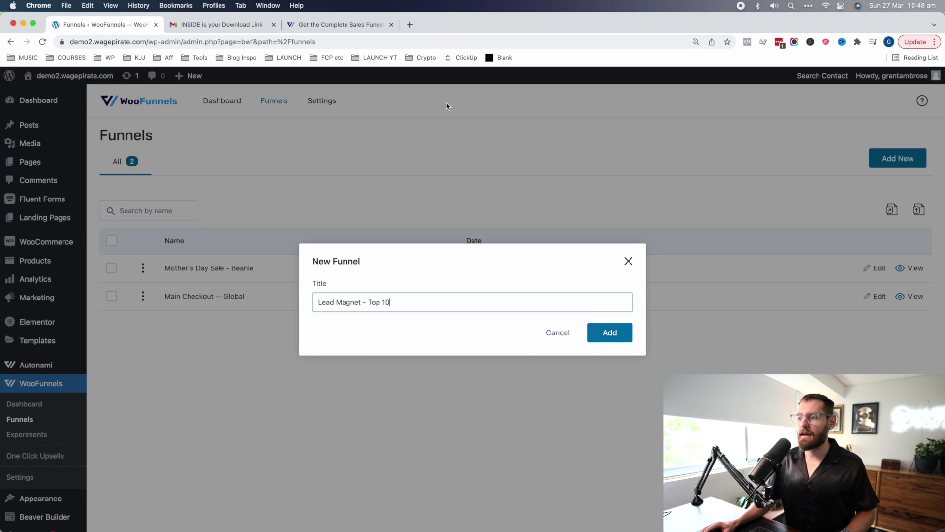
pyautogui.click(611, 332)
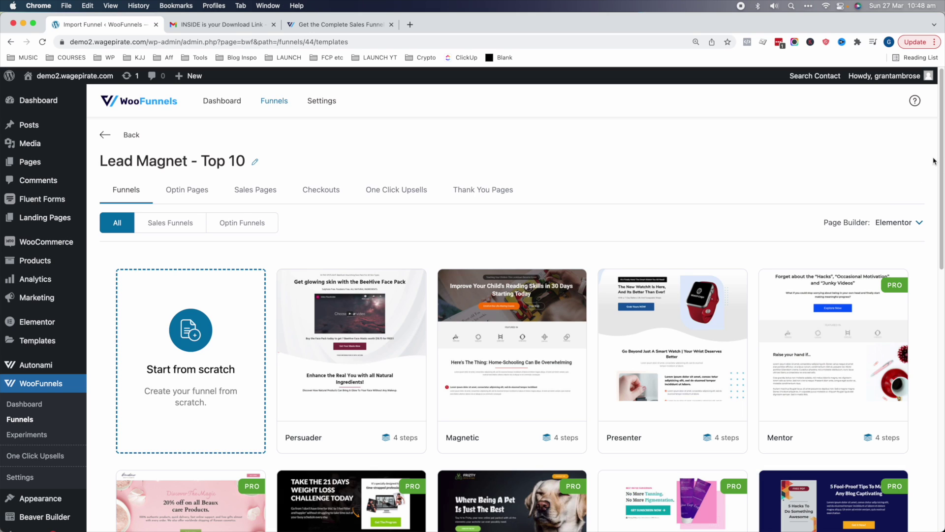
# Set the funnel's page builder to Other and start the funnel from scratch
pyautogui.scroll(-15, 930, 161)
pyautogui.scroll(15, 931, 197)
pyautogui.click(894, 223)
pyautogui.click(788, 358)
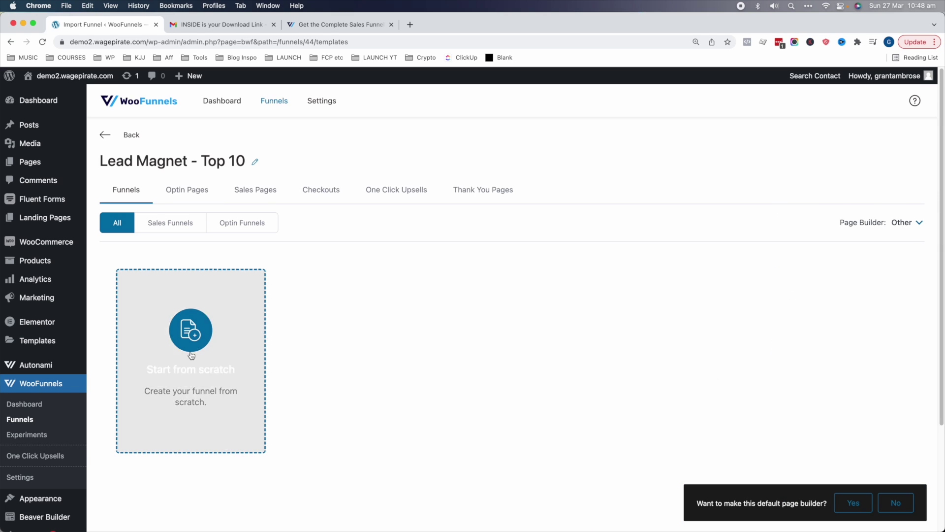
pyautogui.click(200, 368)
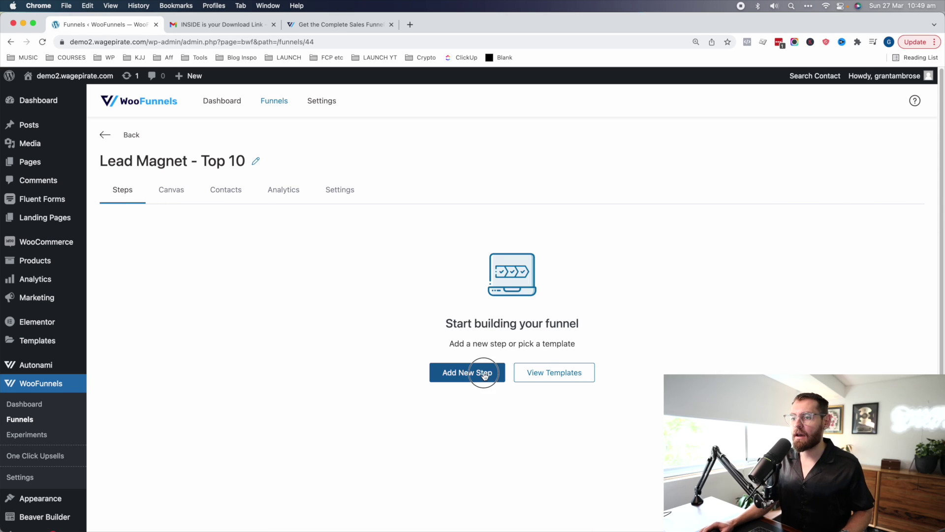
# Add an Optin step titled "Top 10 Optin" to the funnel
pyautogui.click(485, 373)
pyautogui.click(365, 280)
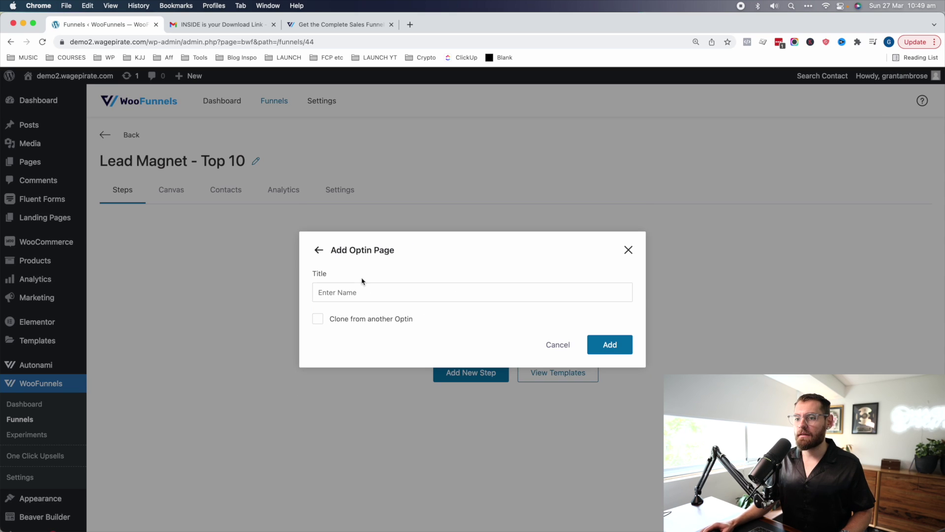
pyautogui.click(407, 293)
pyautogui.write('Top 10 Optin')
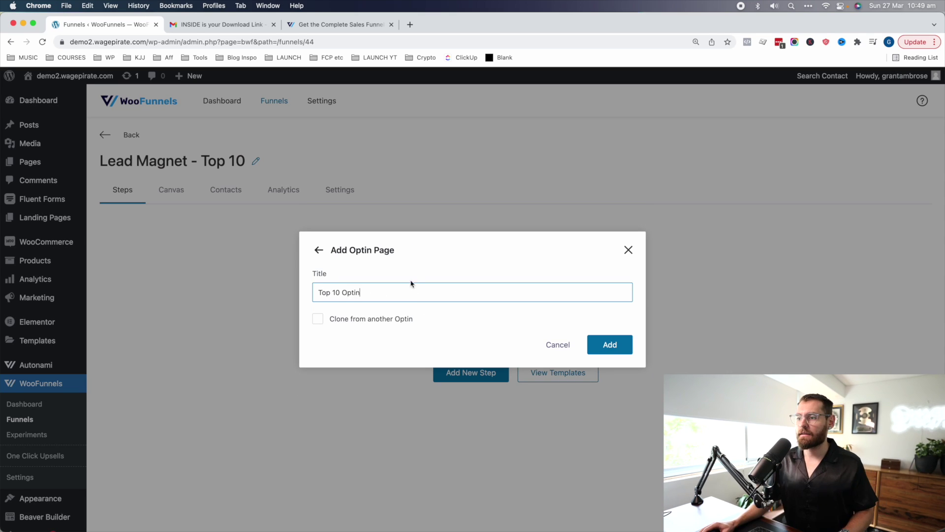
pyautogui.click(628, 344)
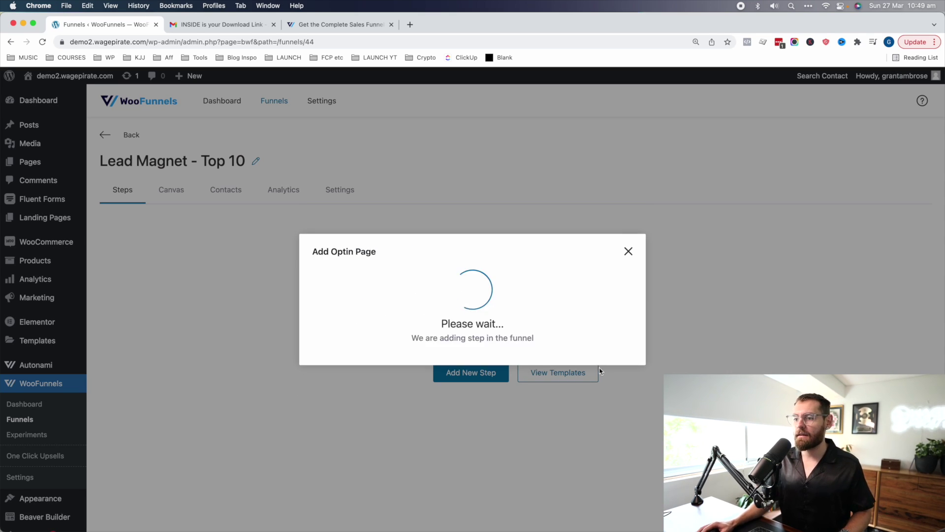
# Open the Top 10 Optin page in Beaver Builder, insert the saved row "aaa - topin" and publish it
pyautogui.click(888, 262)
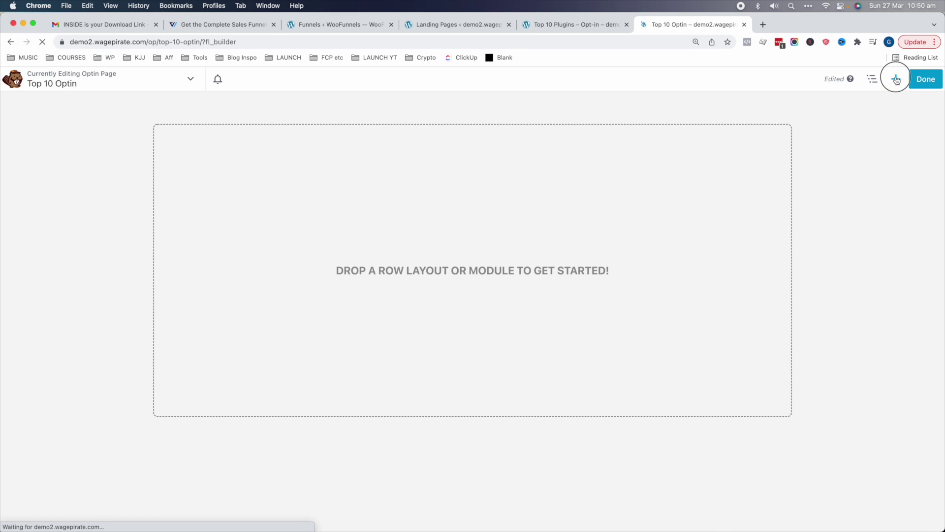
pyautogui.click(895, 79)
pyautogui.click(891, 110)
pyautogui.moveTo(775, 206); pyautogui.dragTo(500, 204)
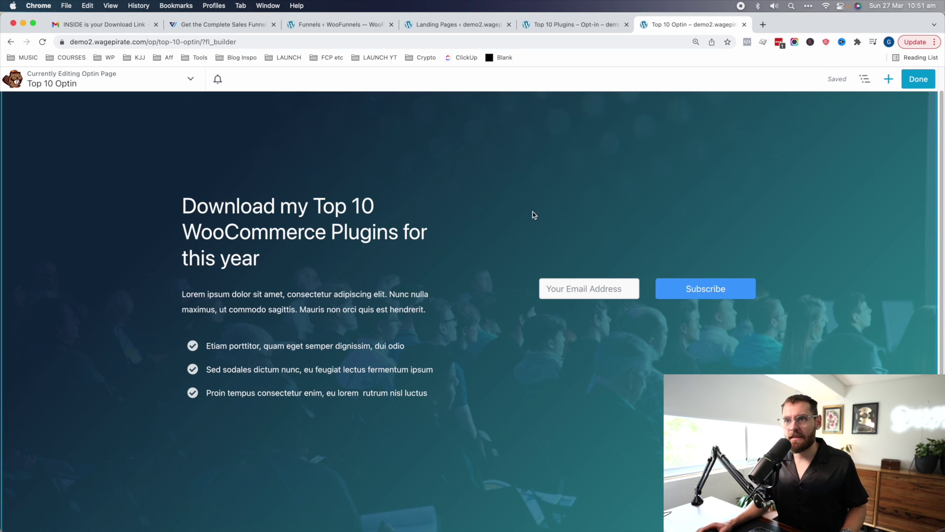
pyautogui.click(919, 79)
pyautogui.click(867, 78)
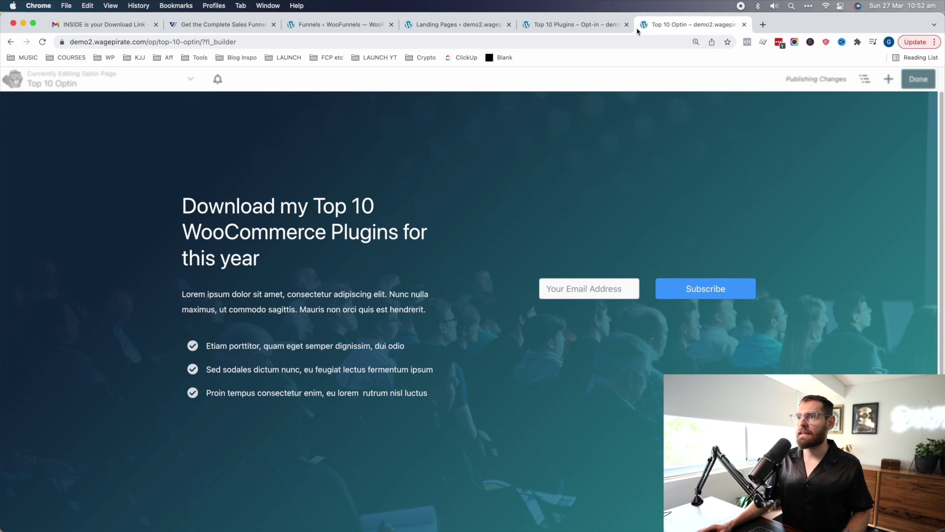
# Return to the Lead Magnet - Top 10 funnel and add a Sales Page step titled "Success"
pyautogui.press('super+w')
pyautogui.press('super+w')
pyautogui.press('super+w')
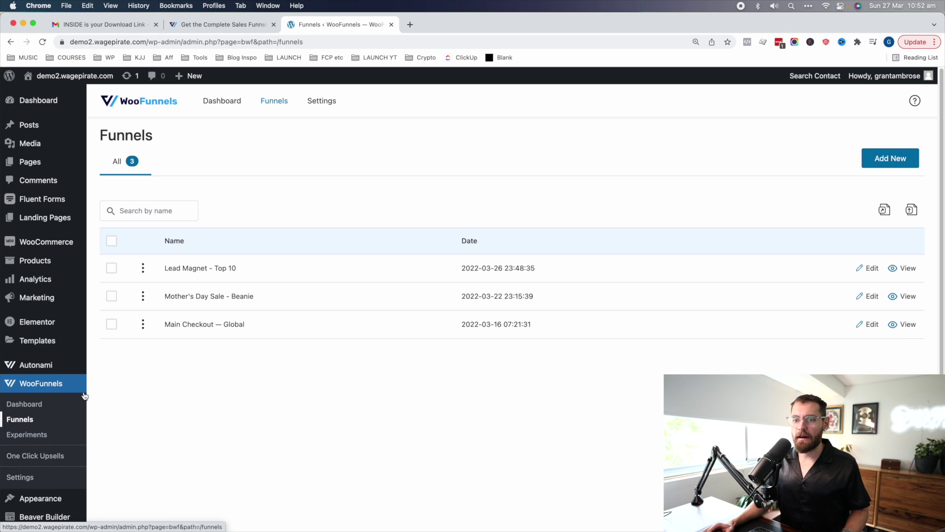
pyautogui.click(187, 269)
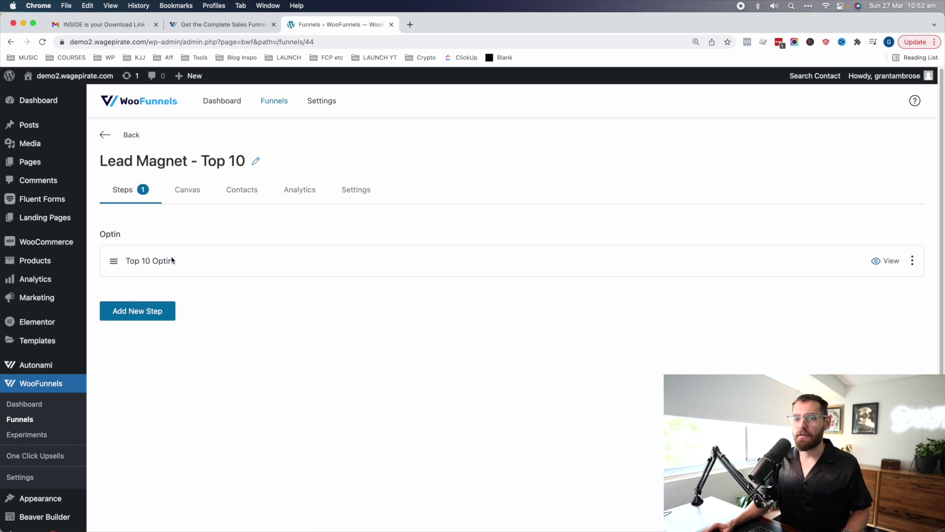
pyautogui.click(146, 310)
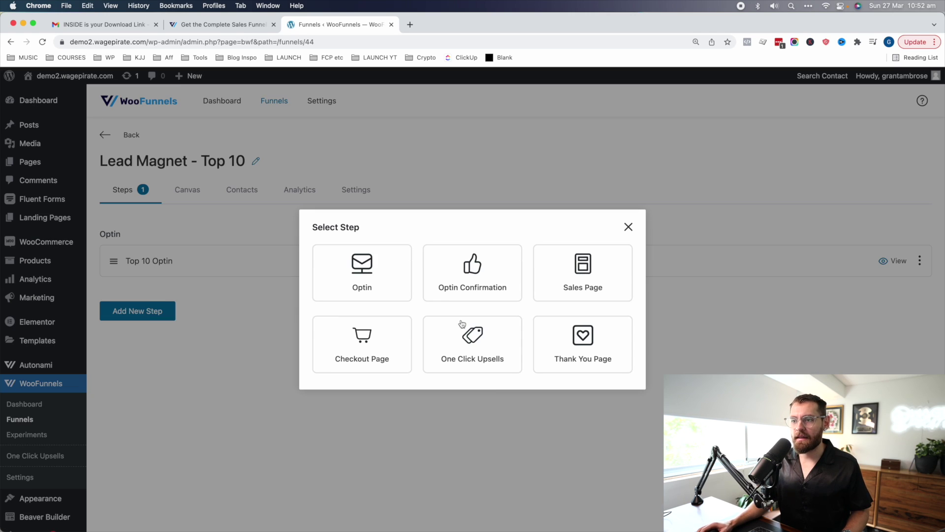
pyautogui.click(606, 278)
pyautogui.click(526, 293)
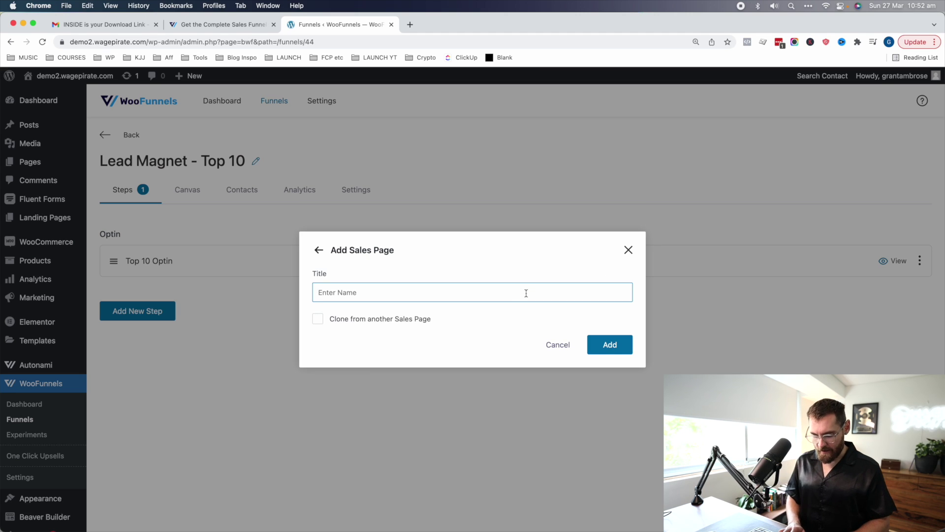
pyautogui.write('Success')
pyautogui.click(609, 347)
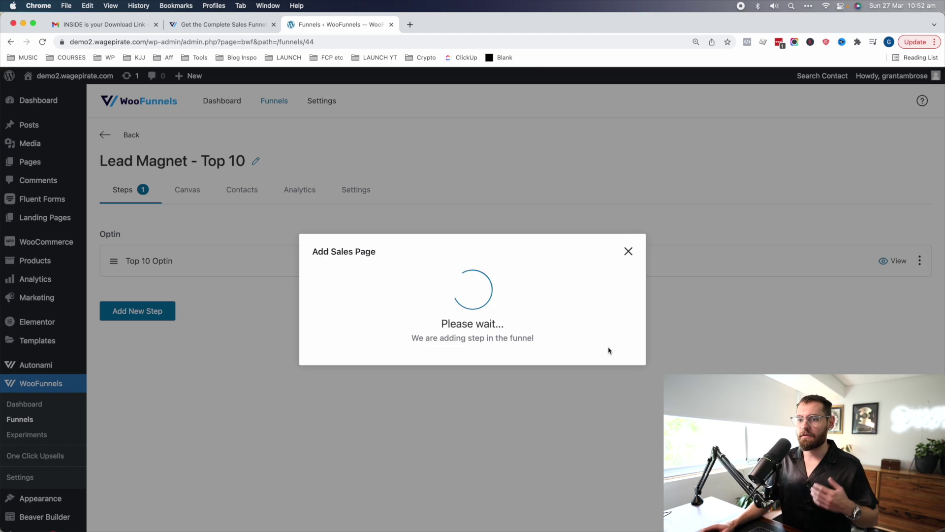
# Build the Success page in Beaver Builder with the saved row "aaa - success" and publish it
pyautogui.click(892, 328)
pyautogui.click(443, 26)
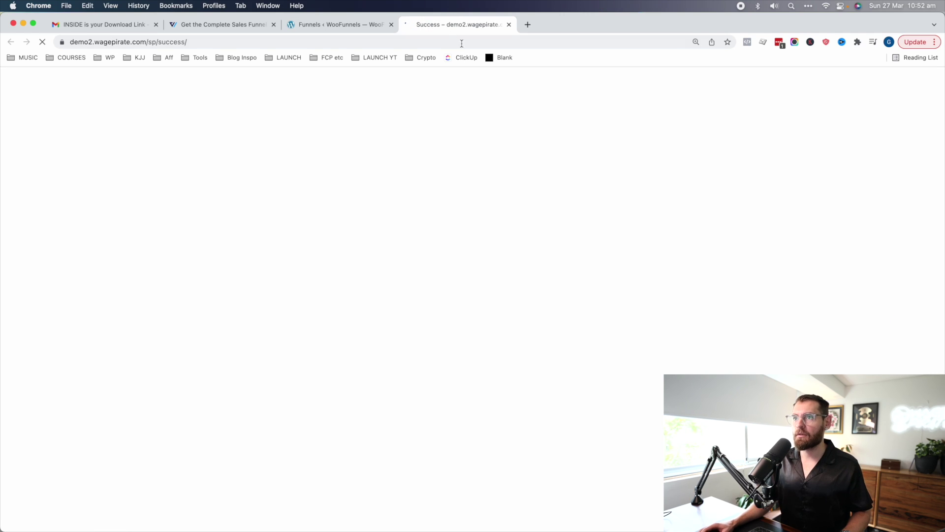
pyautogui.click(899, 107)
pyautogui.moveTo(754, 181); pyautogui.dragTo(488, 198)
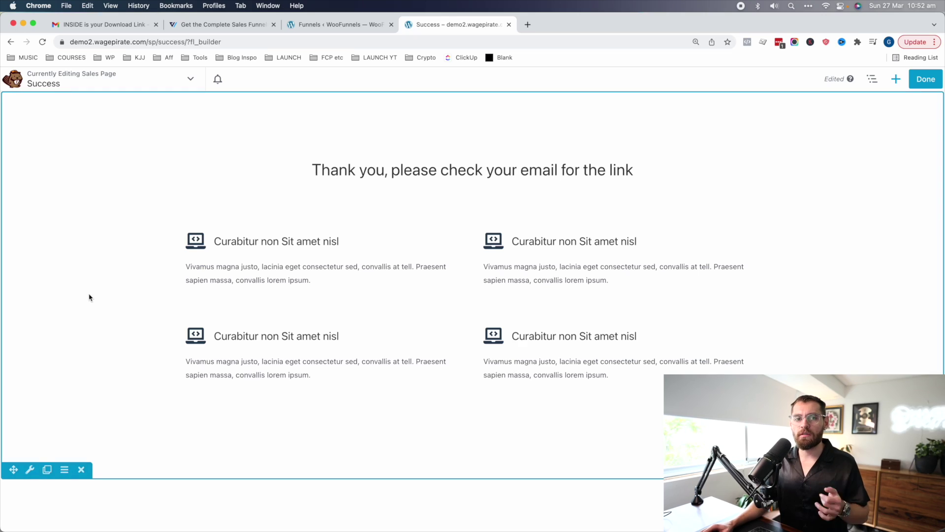
pyautogui.click(28, 470)
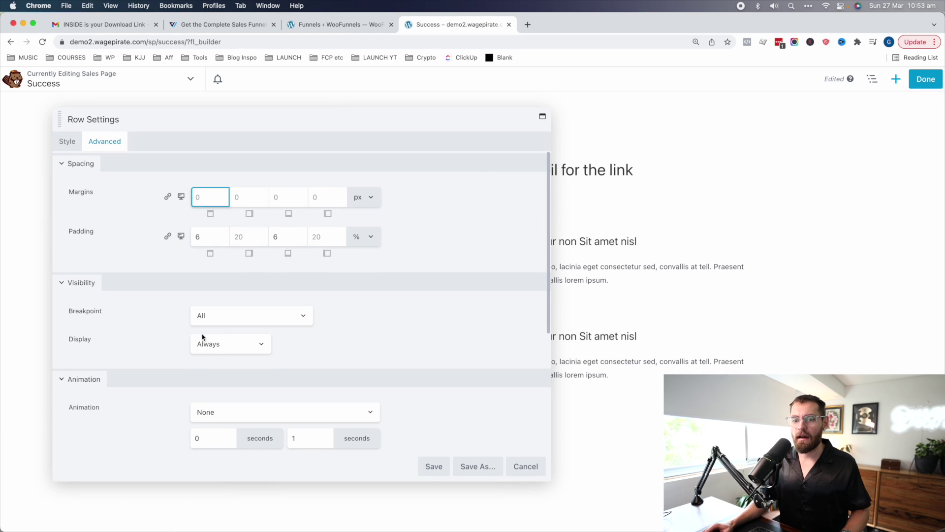
pyautogui.click(432, 467)
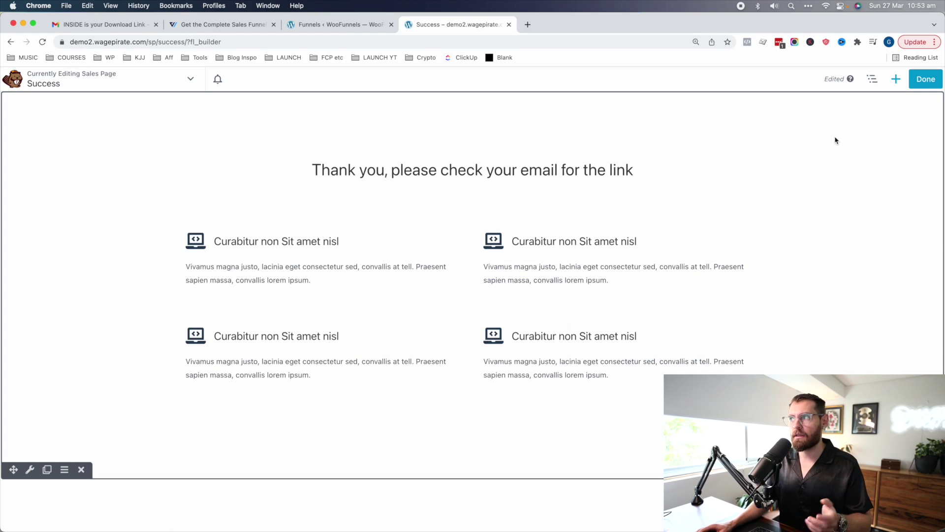
pyautogui.click(926, 79)
pyautogui.click(865, 85)
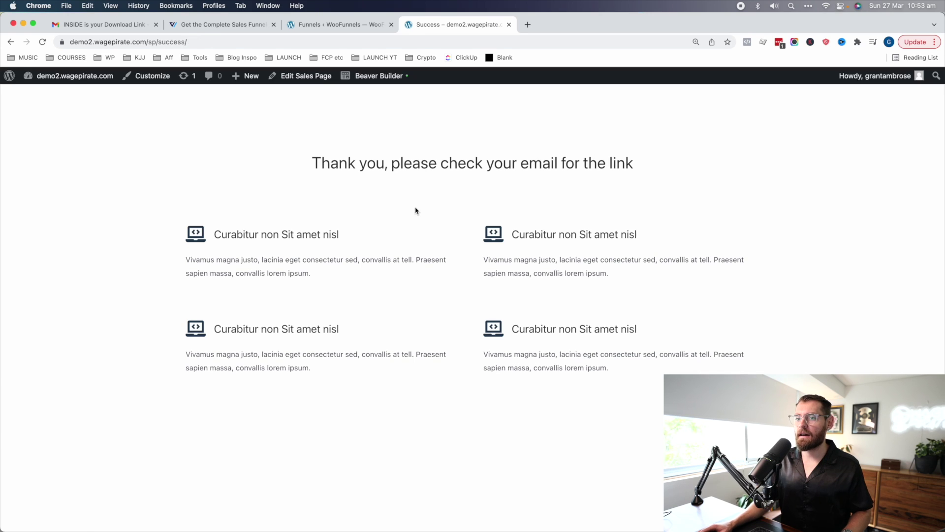
# Close the Success page and add another Sales Page step titled "Download" to the funnel
pyautogui.press('super+w')
pyautogui.click(131, 379)
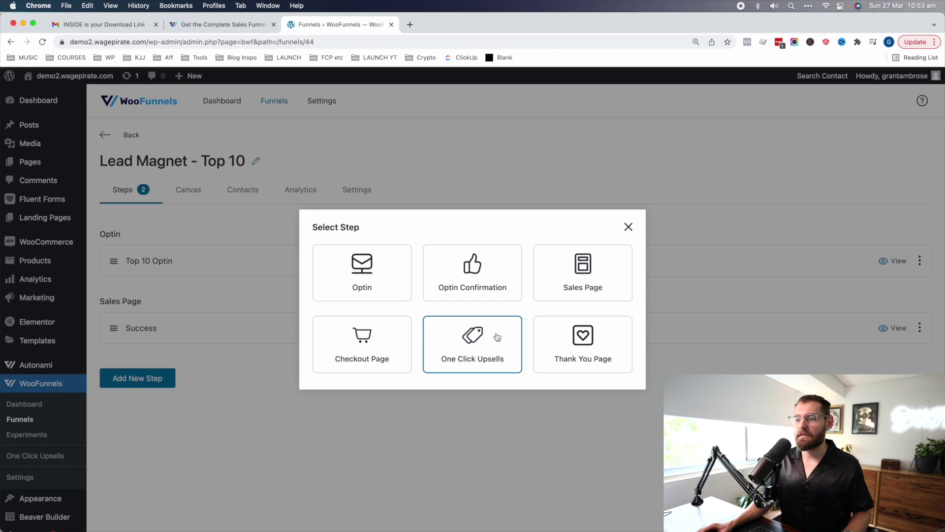
pyautogui.click(582, 281)
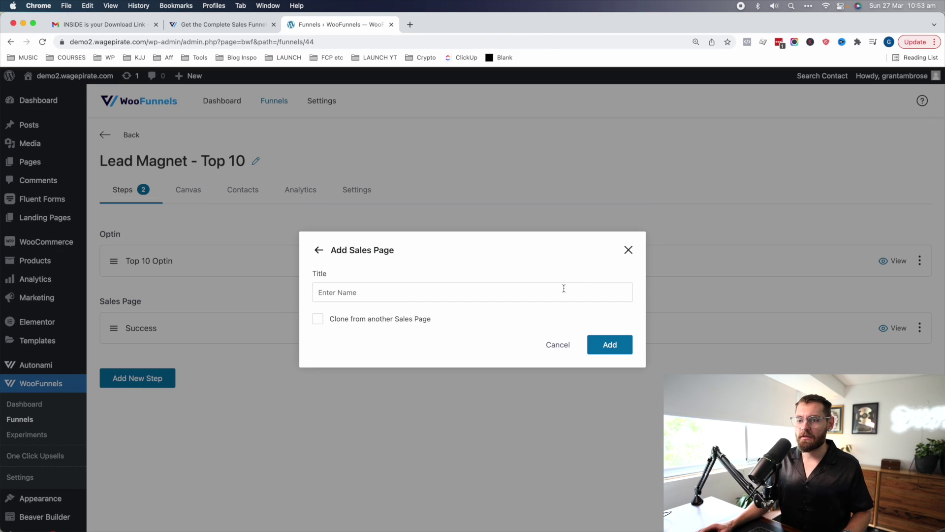
pyautogui.click(423, 284)
pyautogui.click(605, 345)
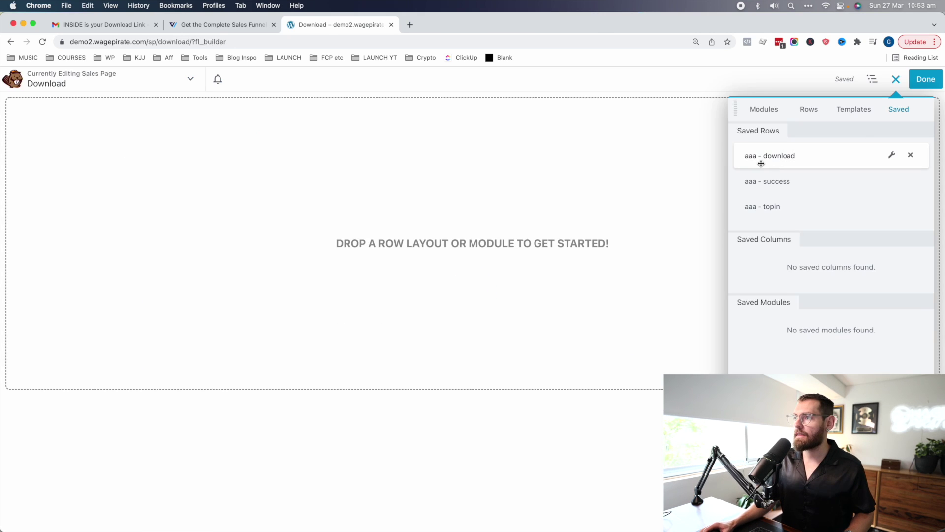
# Insert the saved row "aaa - download" on the Download page and publish it
pyautogui.moveTo(768, 156); pyautogui.dragTo(534, 182)
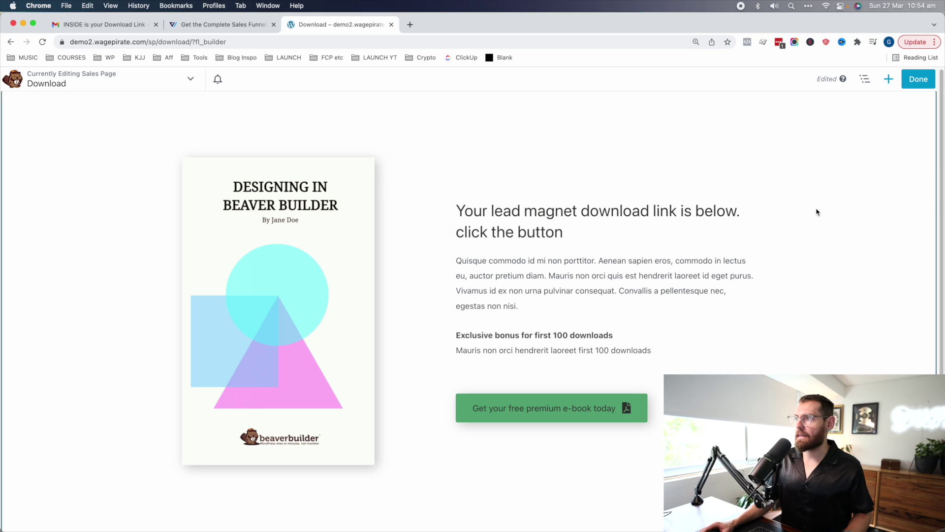
pyautogui.click(925, 79)
pyautogui.click(883, 81)
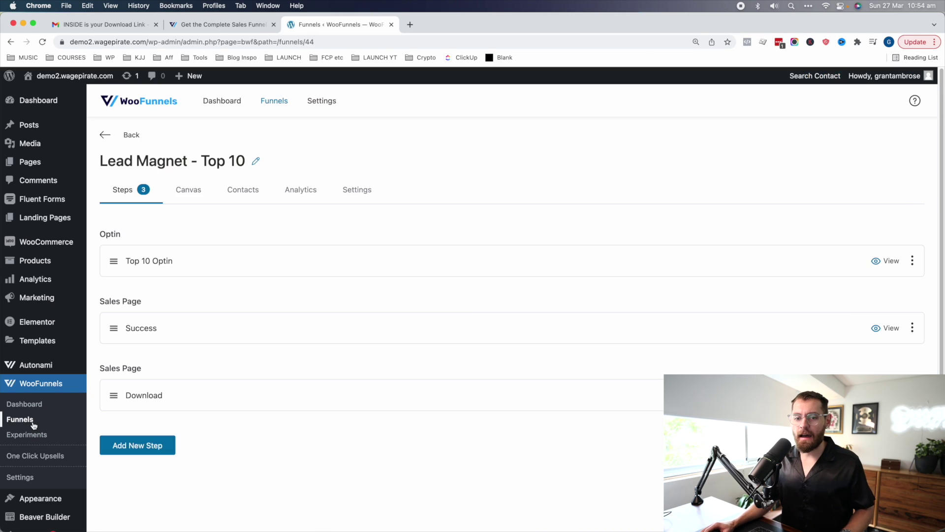
# Reopen the Lead Magnet - Top 10 funnel from the funnels list and copy the Success page's URL
pyautogui.click(28, 419)
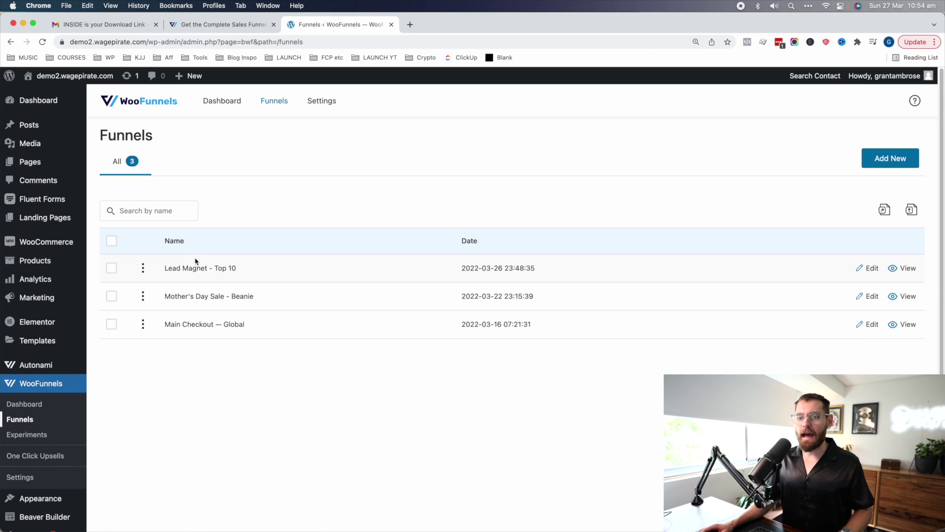
pyautogui.click(220, 268)
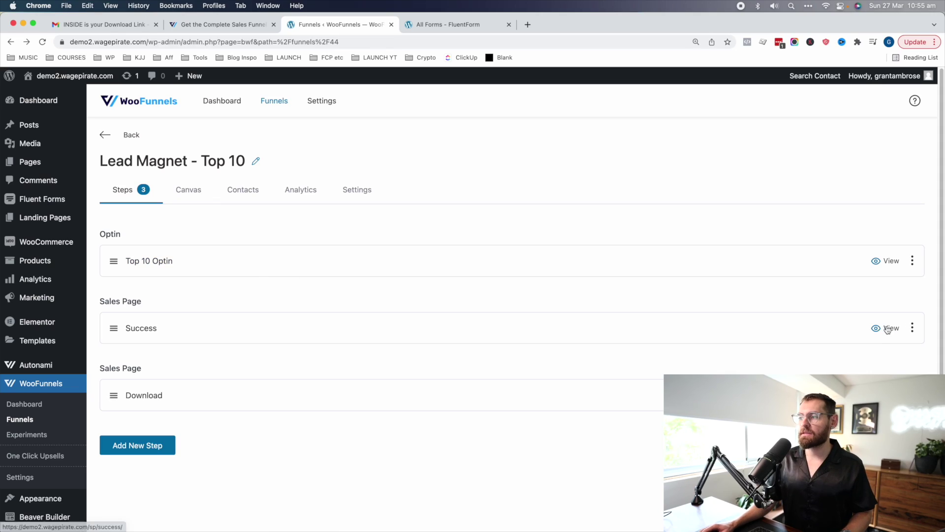
pyautogui.click(891, 329)
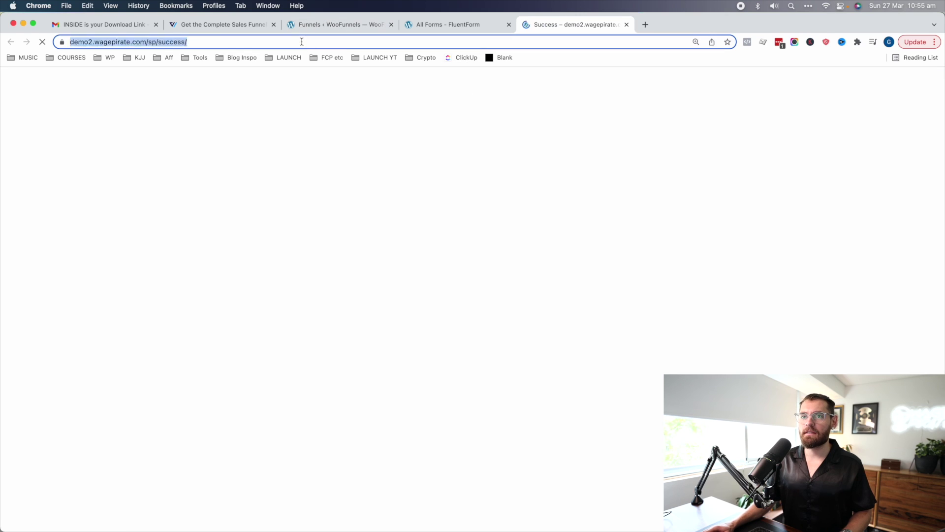
pyautogui.click(112, 42)
pyautogui.press('super+c')
pyautogui.press('super+w')
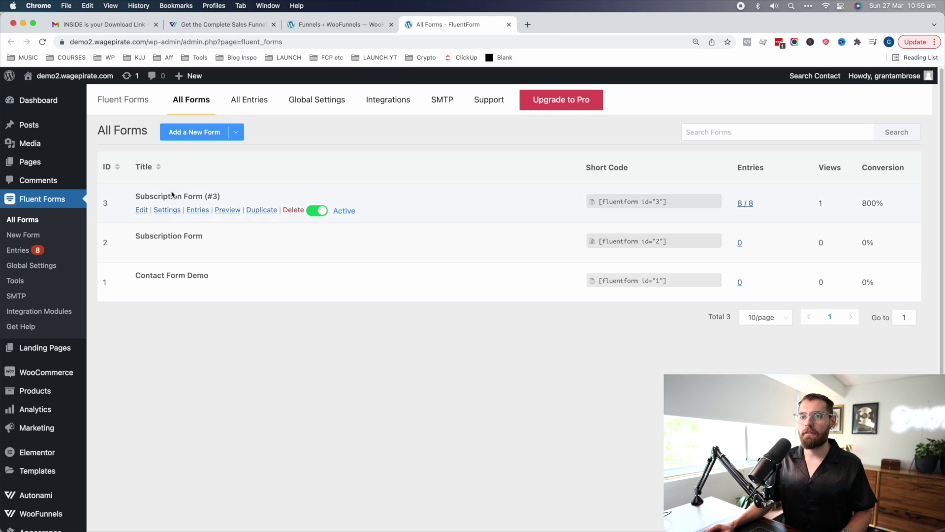
pyautogui.click(142, 211)
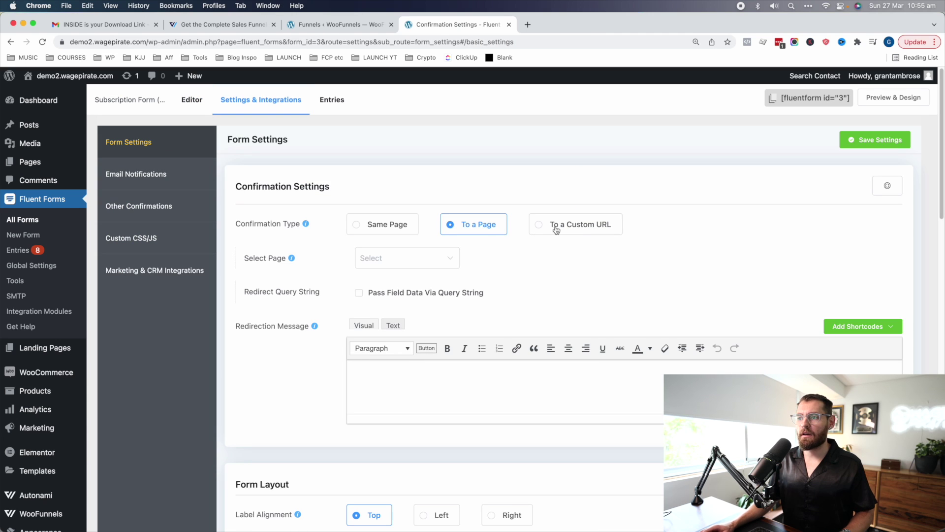
pyautogui.click(570, 226)
pyautogui.tripleClick(390, 256)
pyautogui.press('super+v')
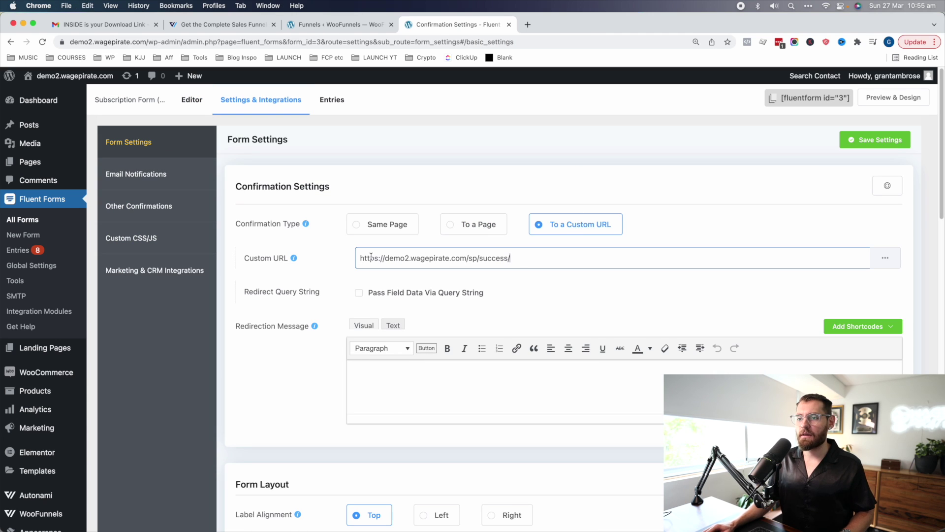
pyautogui.click(874, 140)
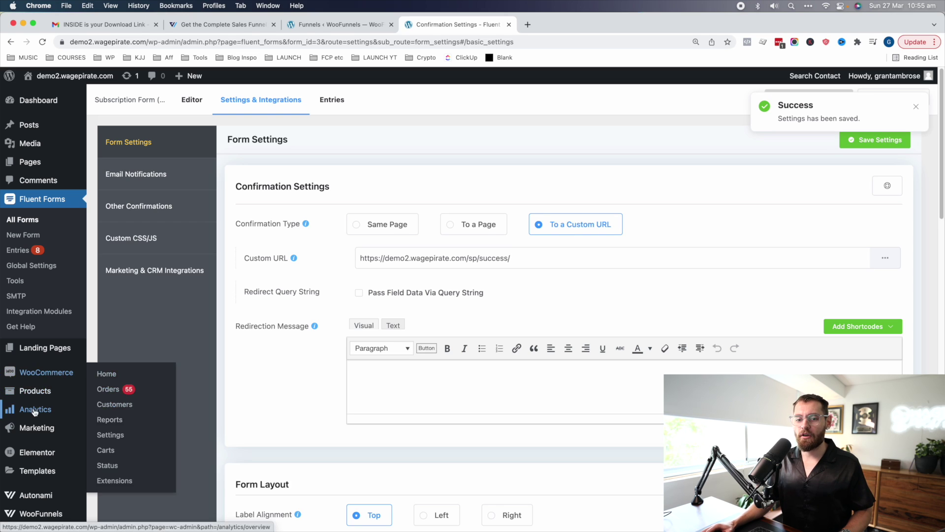
# Open the "Lead Magnet - Top 10 Subscribe" link trigger in Autonami for editing and remove its redirect URL
pyautogui.scroll(-1, 22, 468)
pyautogui.moveTo(24, 475)
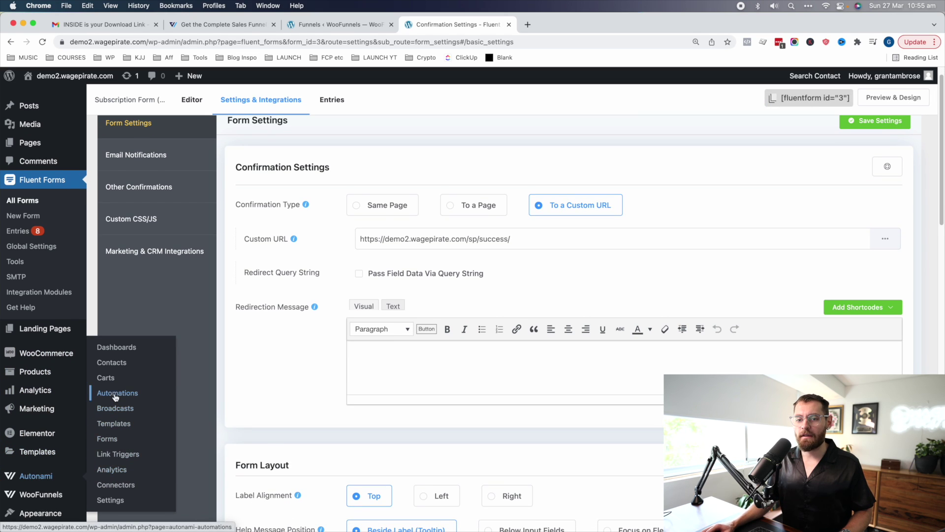
pyautogui.click(139, 456)
pyautogui.click(212, 280)
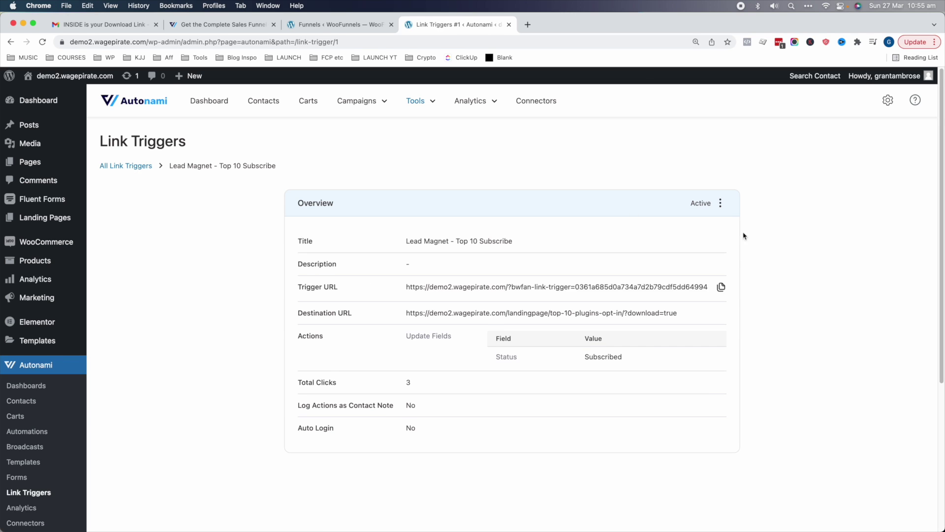
pyautogui.click(722, 204)
pyautogui.click(737, 242)
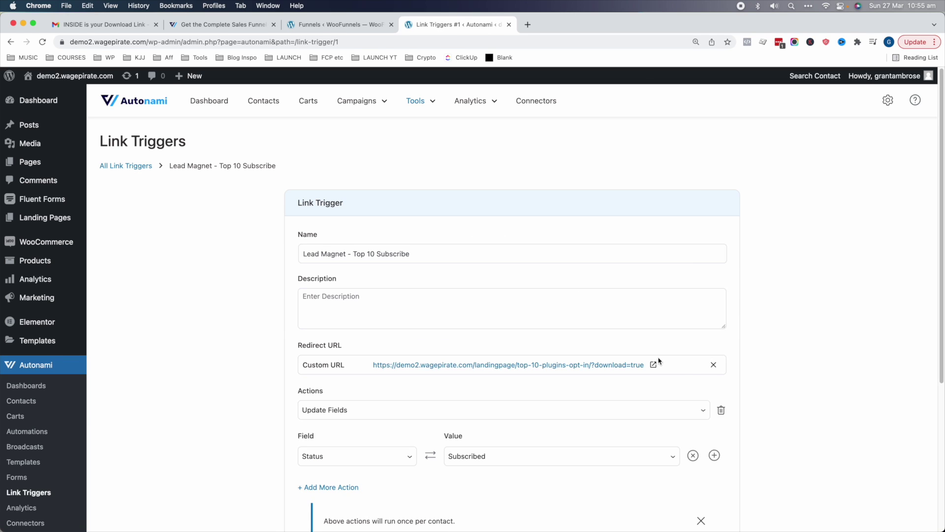
pyautogui.click(713, 365)
# Copy the URL of the Download page from the Lead Magnet - Top 10 funnel
pyautogui.hotkey('ctrl', 'shift', 'Tab')
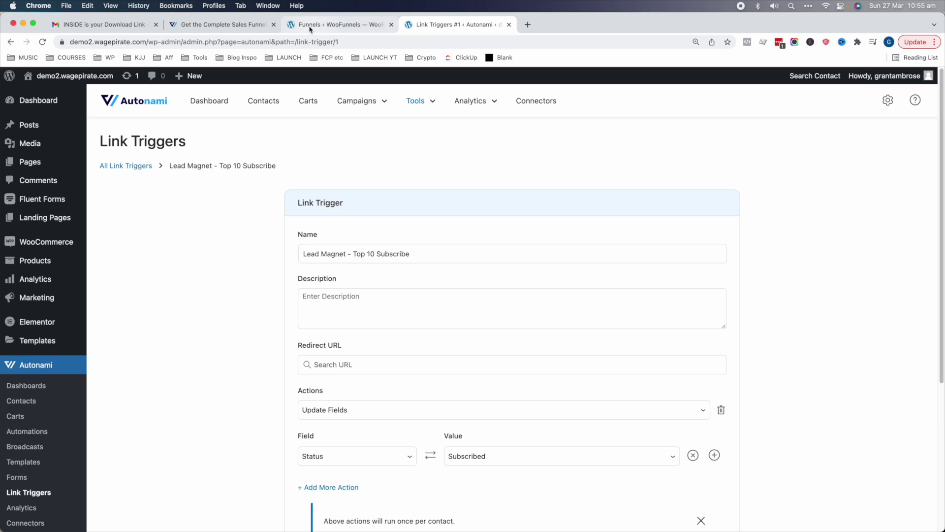
pyautogui.click(894, 396)
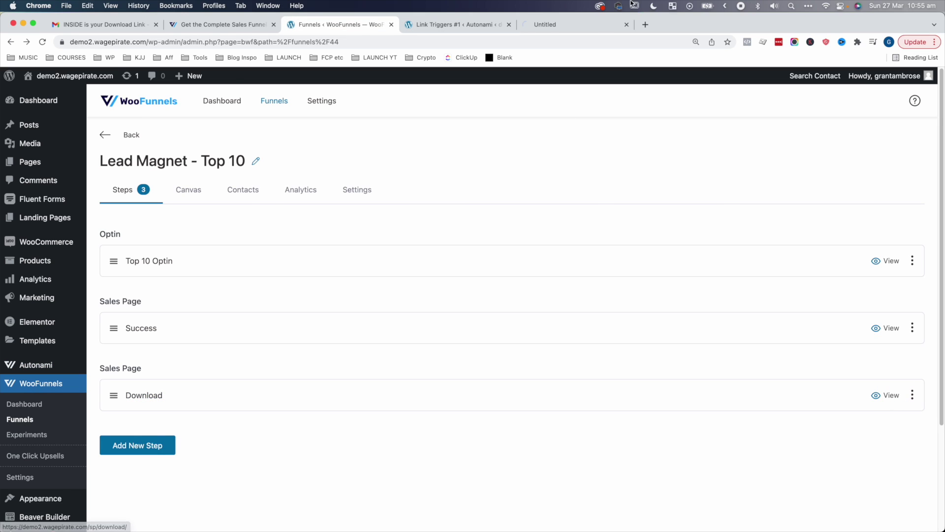
pyautogui.click(231, 42)
pyautogui.press('super+c')
pyautogui.press('super+w')
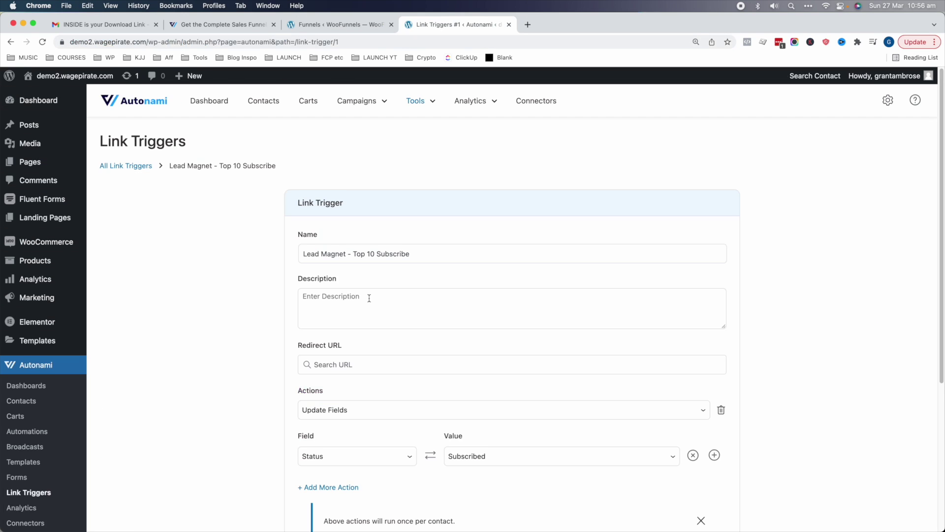
pyautogui.scroll(-1, 359, 338)
pyautogui.click(355, 344)
pyautogui.press('super+v')
pyautogui.click(368, 356)
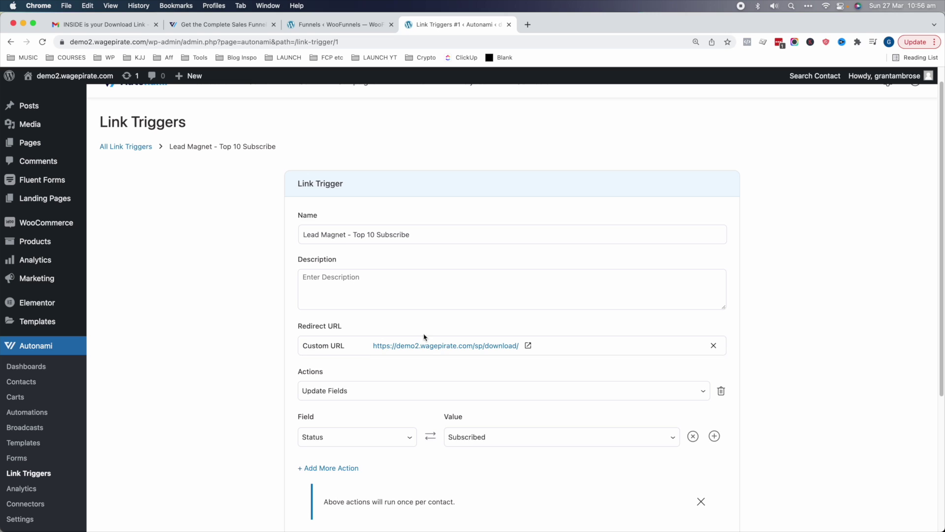
pyautogui.scroll(-2, 285, 374)
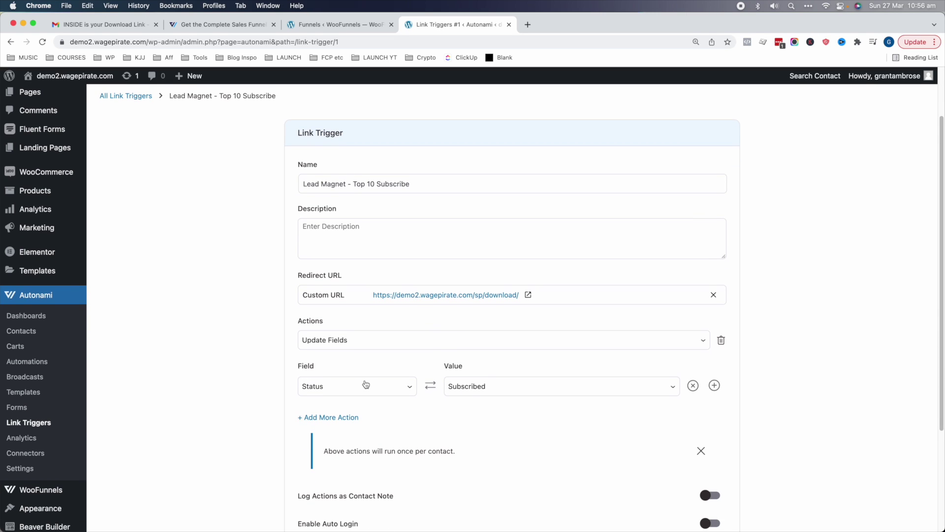
pyautogui.scroll(-5, 397, 388)
pyautogui.click(703, 430)
# Delete the existing test contact from the Autonami contacts and confirm the deletion
pyautogui.click(22, 185)
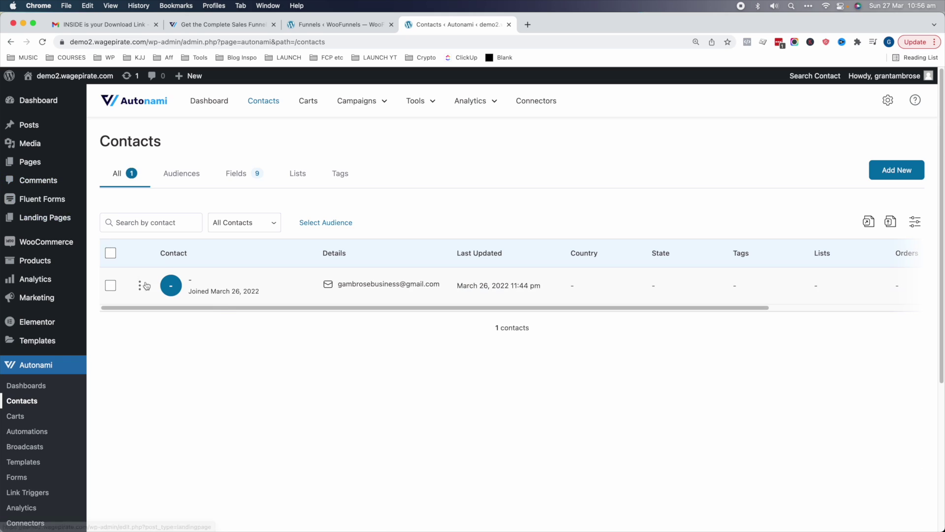
pyautogui.click(140, 285)
pyautogui.click(163, 372)
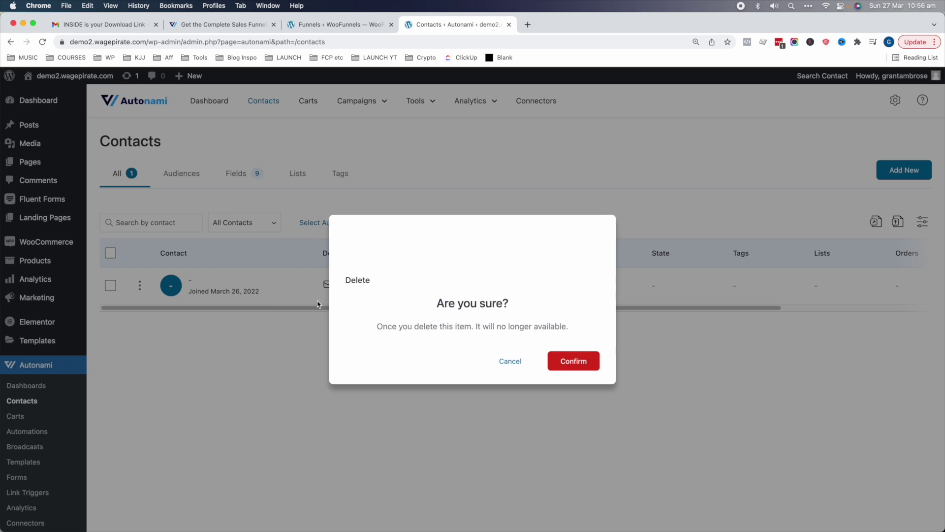
pyautogui.click(573, 361)
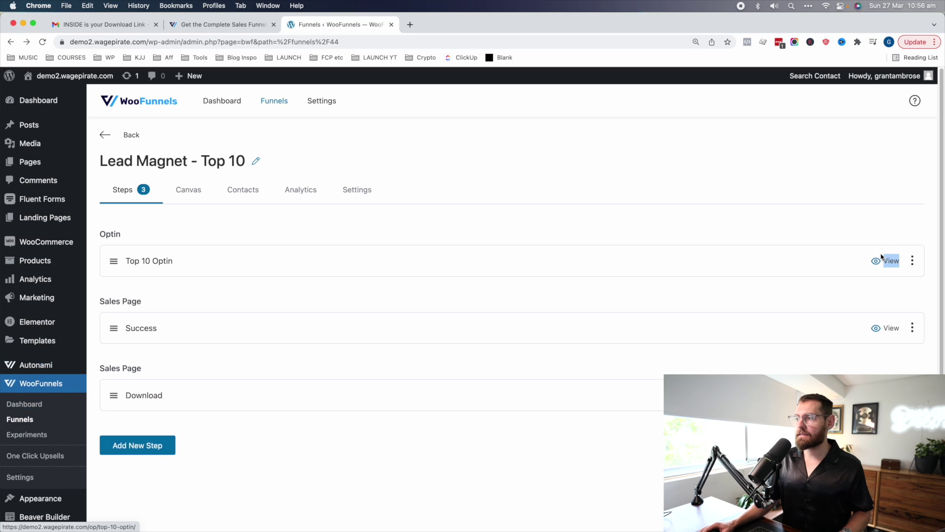
# Open the Top 10 Optin page in an incognito window and subscribe with the test e-mail address
pyautogui.rightClick(894, 262)
pyautogui.click(837, 283)
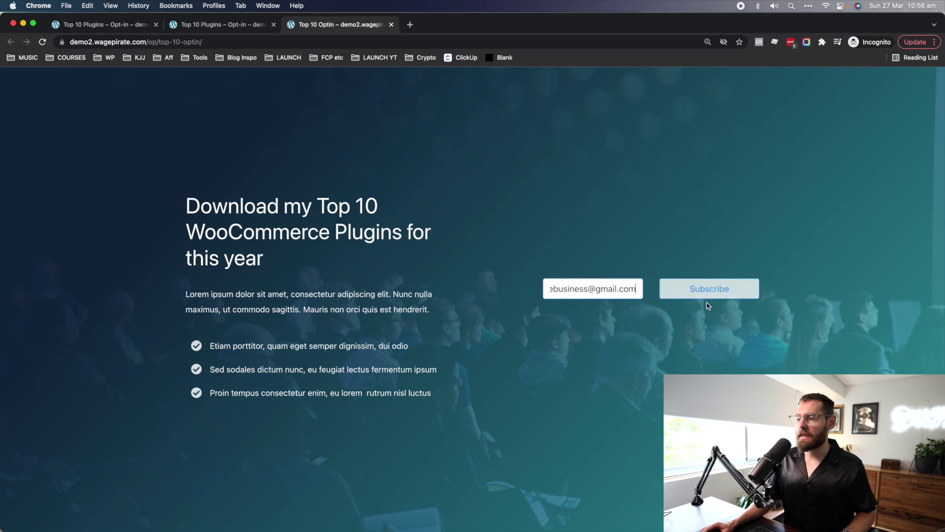
pyautogui.click(704, 290)
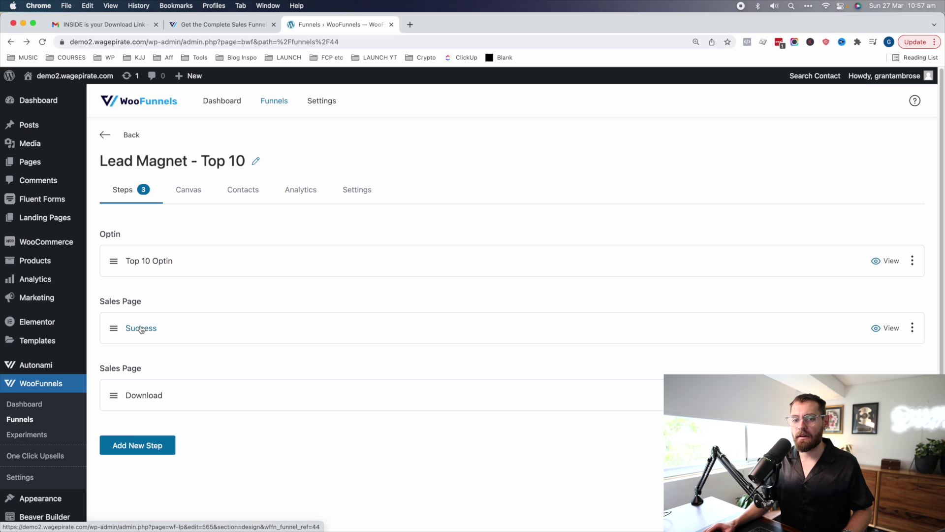
# Open Autonami's contacts in a separate tab and view the new subscriber's contact record
pyautogui.moveTo(49, 364)
pyautogui.keyDown('super'); pyautogui.click(121, 363); pyautogui.keyUp('super')
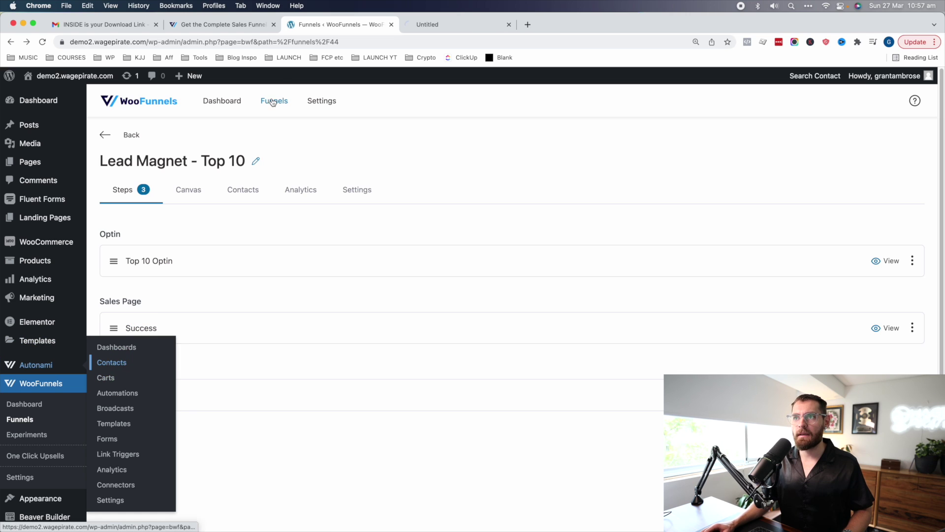
pyautogui.click(439, 24)
pyautogui.click(190, 273)
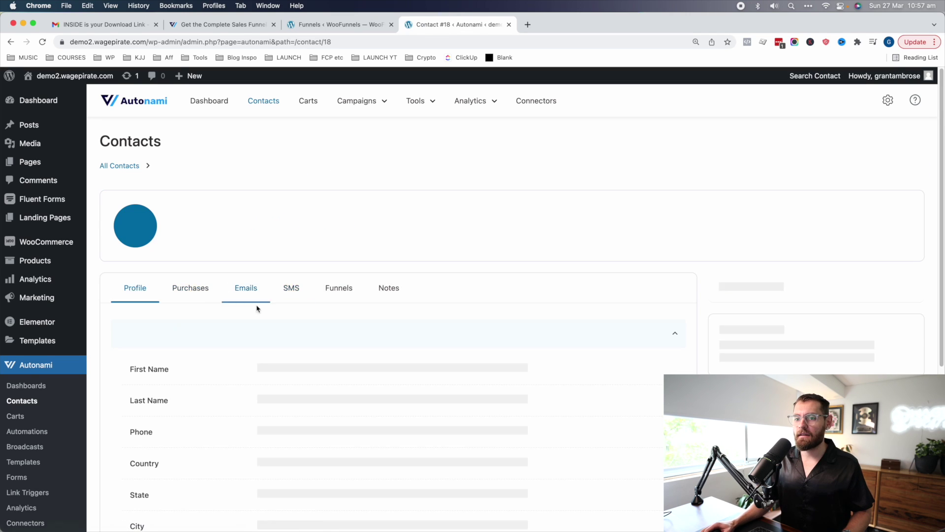
# Follow the download link in the "INSIDE is your Download Link" e-mail, check the page's URL, and reload the contact record to check its status
pyautogui.click(133, 27)
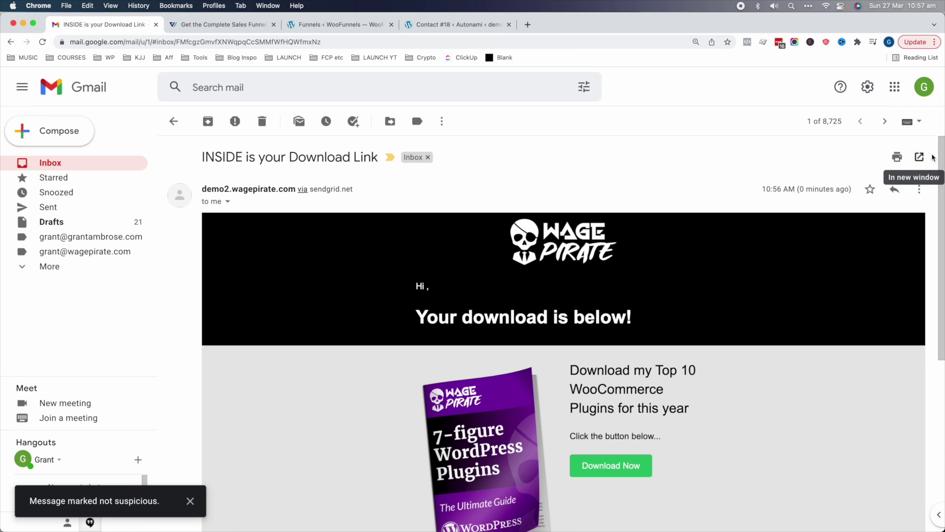
pyautogui.scroll(-4, 938, 220)
pyautogui.scroll(-1, 937, 220)
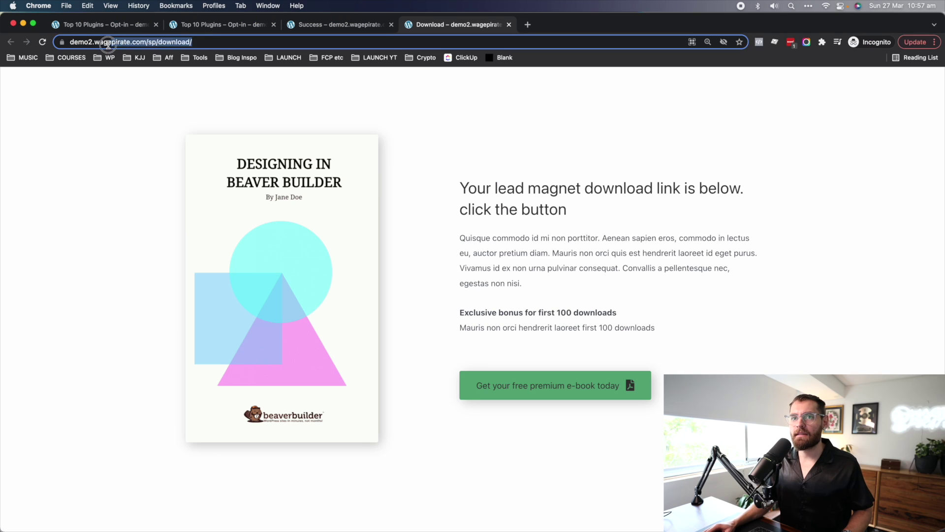
pyautogui.click(150, 42)
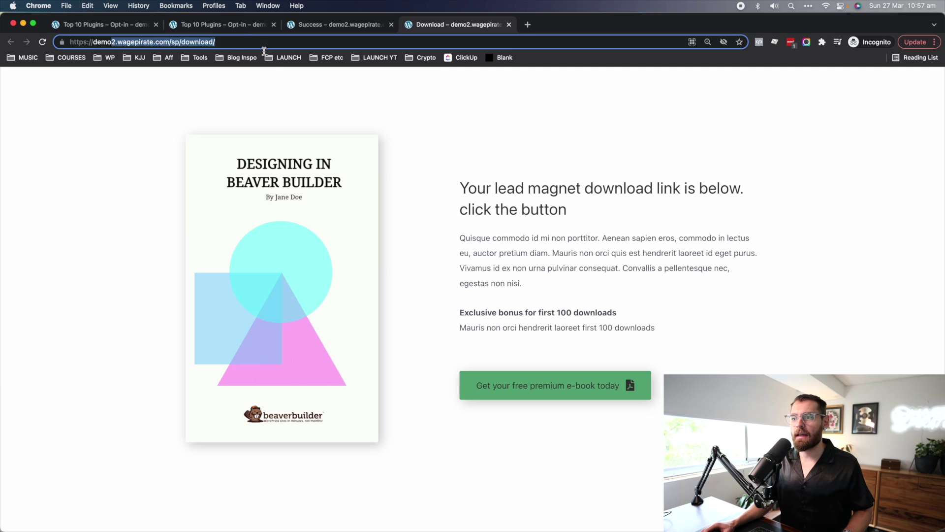
pyautogui.click(446, 345)
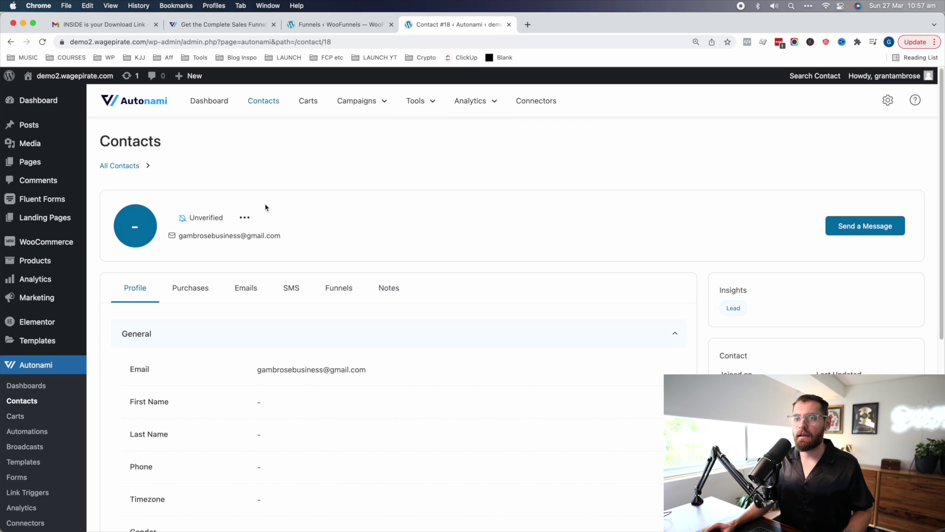
pyautogui.press('super+r')
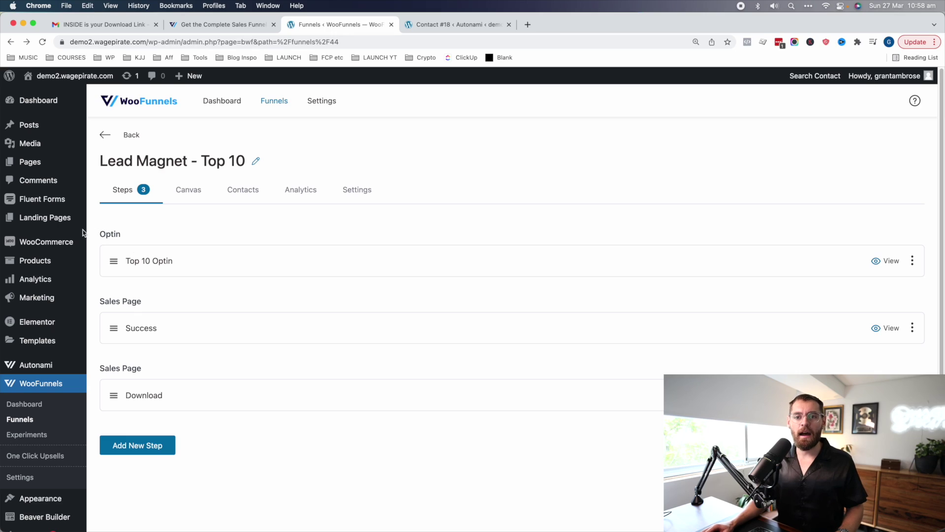
# Reopen the Lead Magnet - Top 10 funnel from the funnels list to view its steps
pyautogui.moveTo(39, 224)
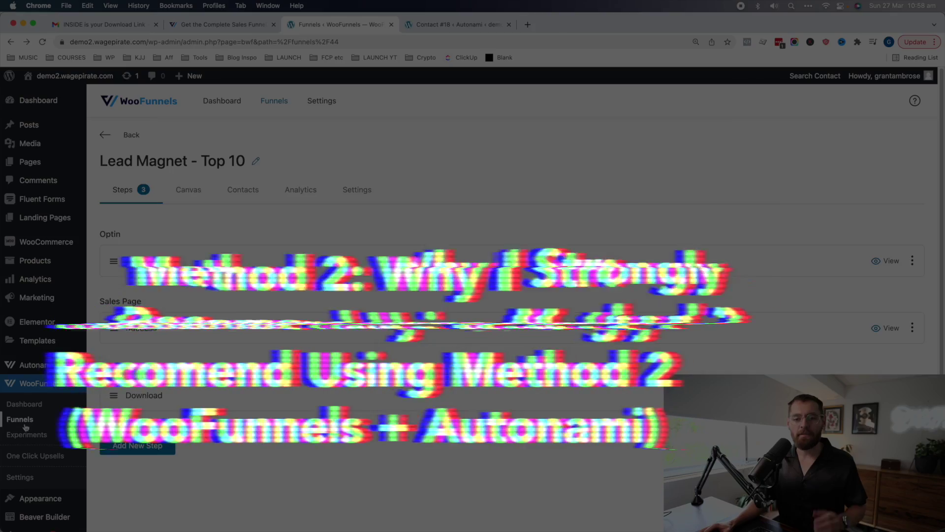
pyautogui.click(20, 419)
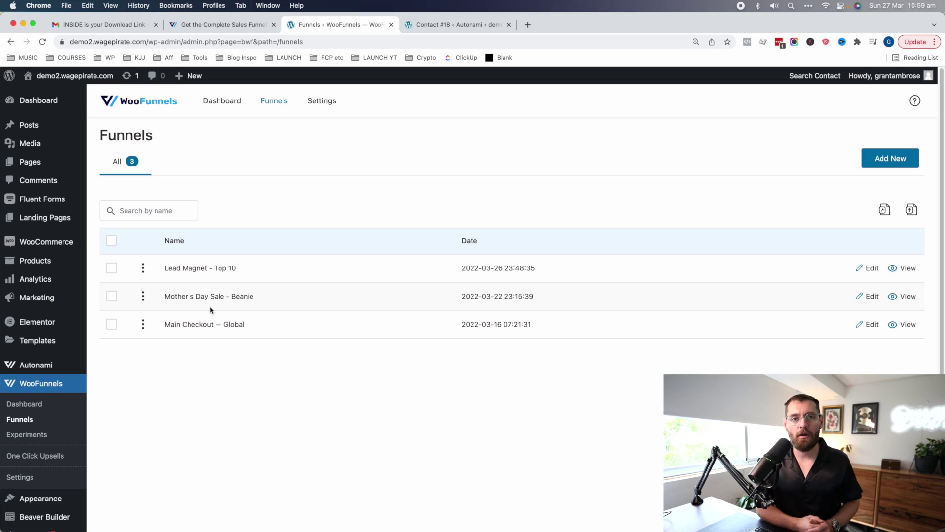
pyautogui.click(205, 269)
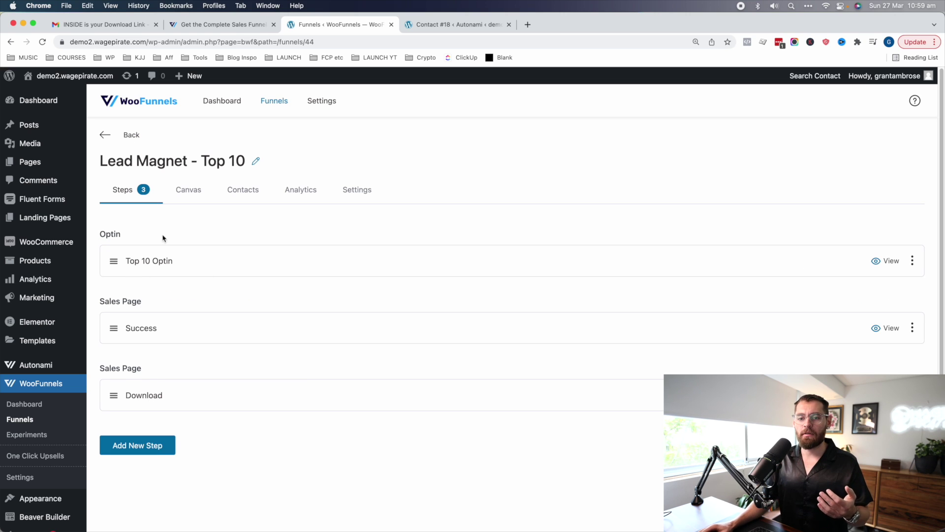
# Open the Main Checkout funnel from the funnels list and review its checkout, order bump, upsell and thank you steps
pyautogui.click(31, 419)
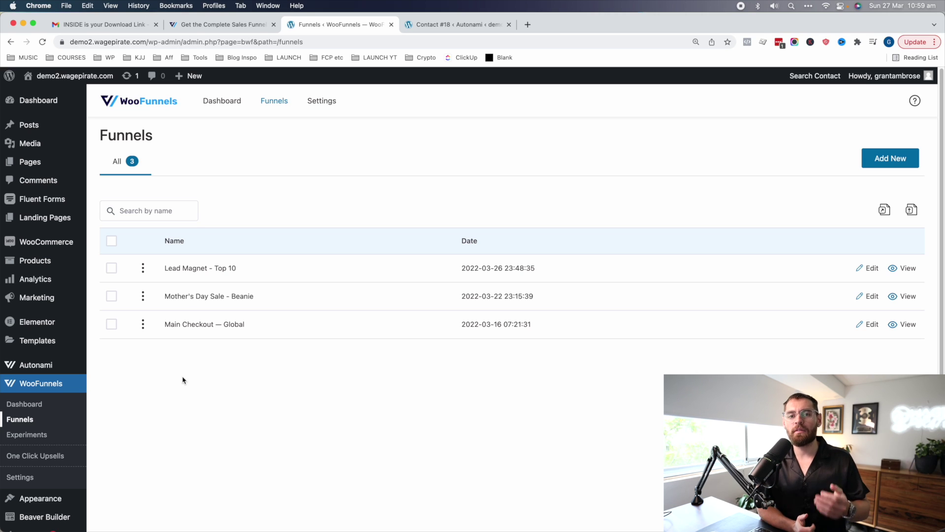
pyautogui.click(190, 325)
pyautogui.scroll(-3, 199, 170)
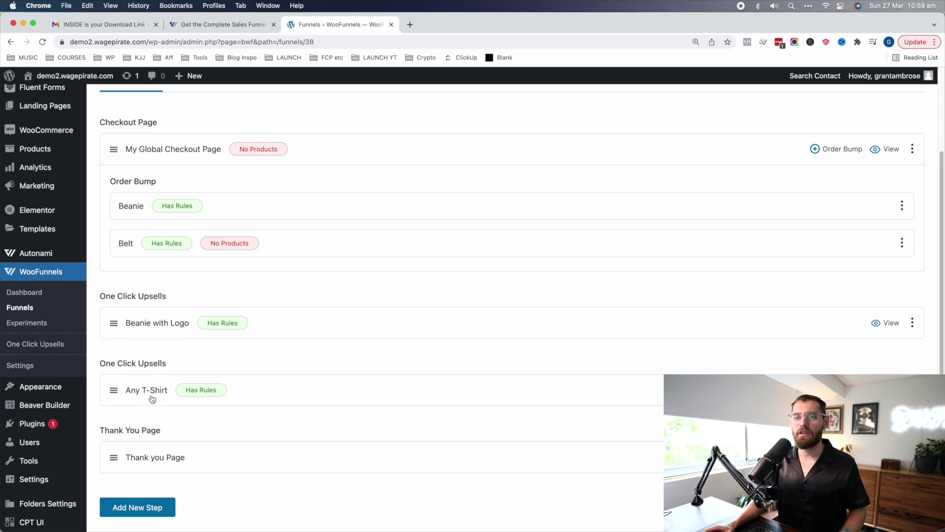
pyautogui.scroll(3, 152, 399)
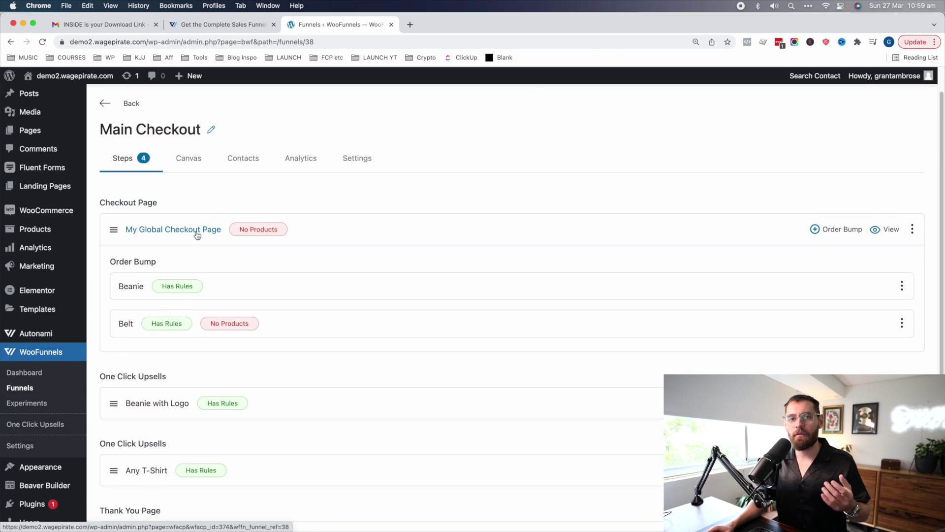
# Visit the storefront's shop in another tab, add the Beanie to the cart and proceed to checkout
pyautogui.click(39, 93)
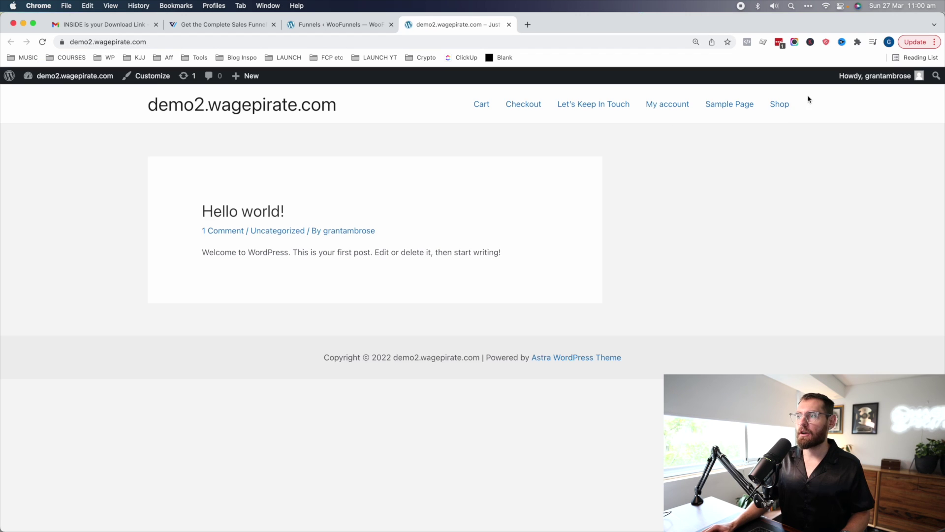
pyautogui.click(777, 105)
pyautogui.click(388, 444)
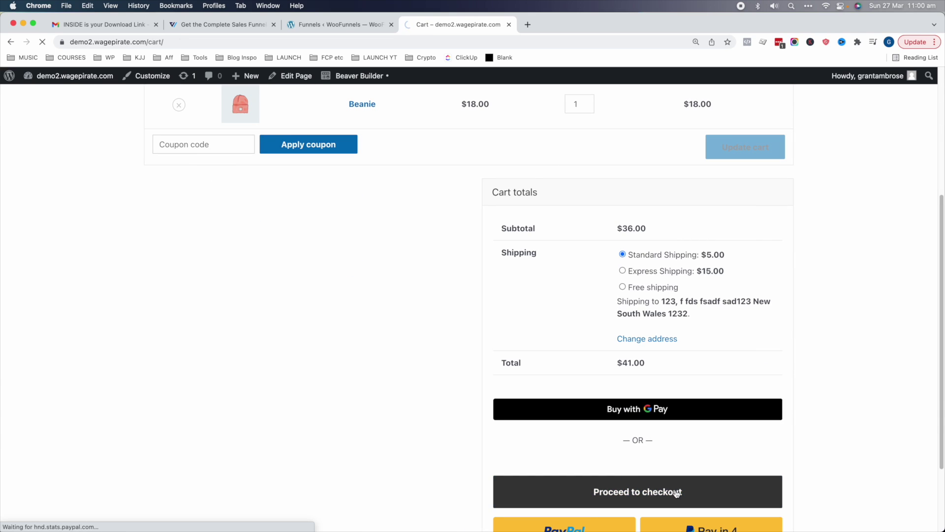
pyautogui.click(677, 493)
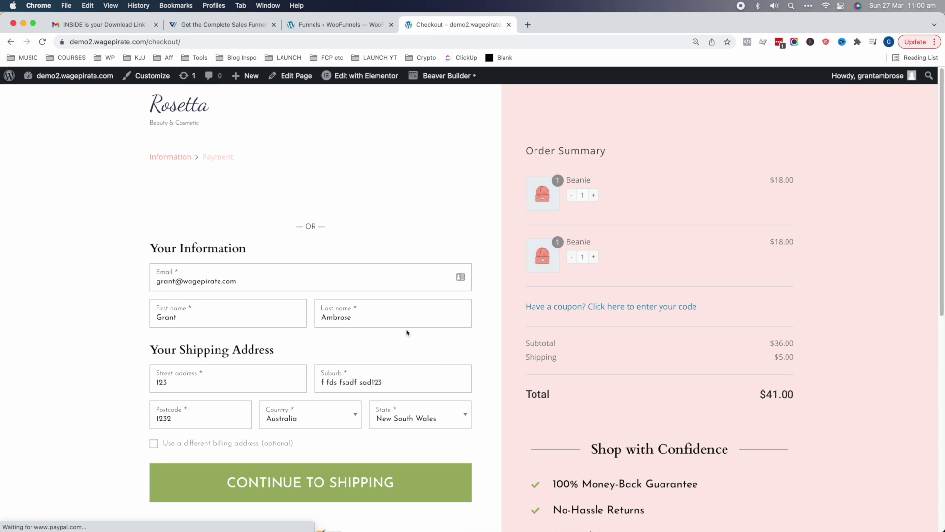